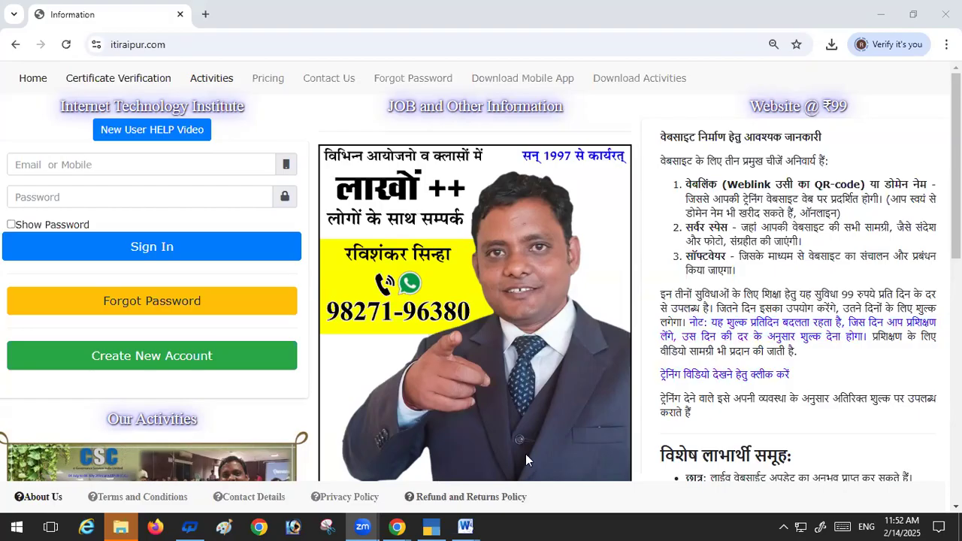
Step: Switch to the Word exercise document and examine the cheque bouncing charge in transaction 98
{"action": "left_click", "coordinate": [478, 439]}
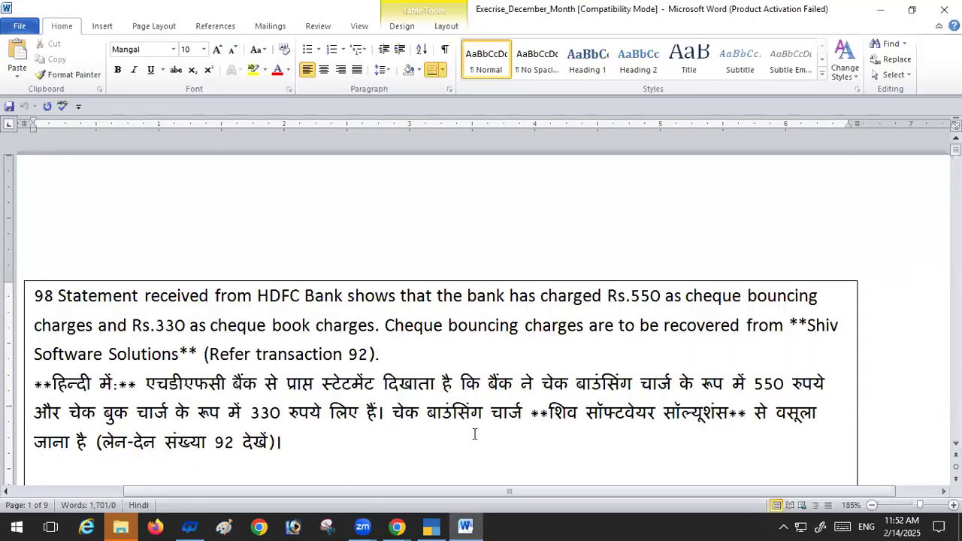
{"action": "scroll", "coordinate": [245, 357], "scroll_direction": "down", "scroll_amount": 2}
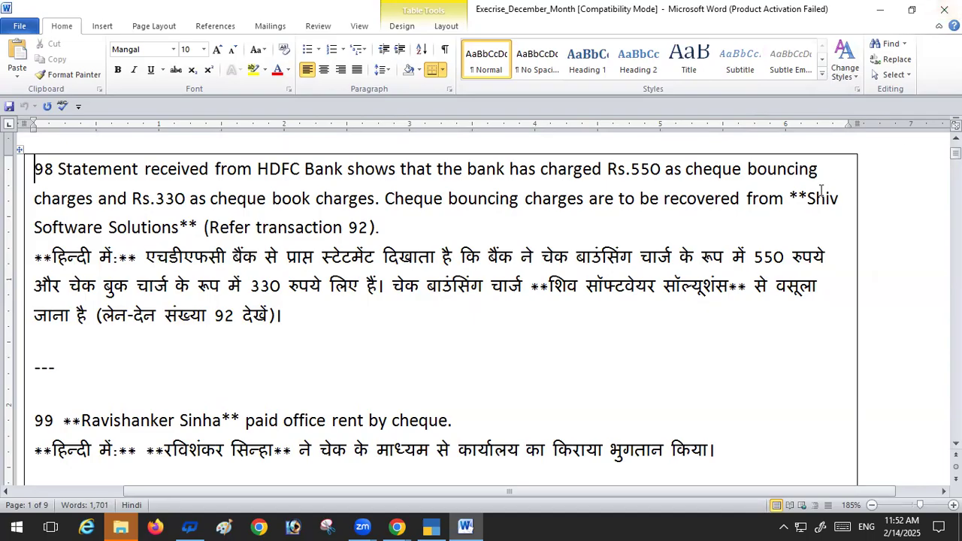
{"action": "left_click_drag", "start_coordinate": [742, 258], "coordinate": [782, 258]}
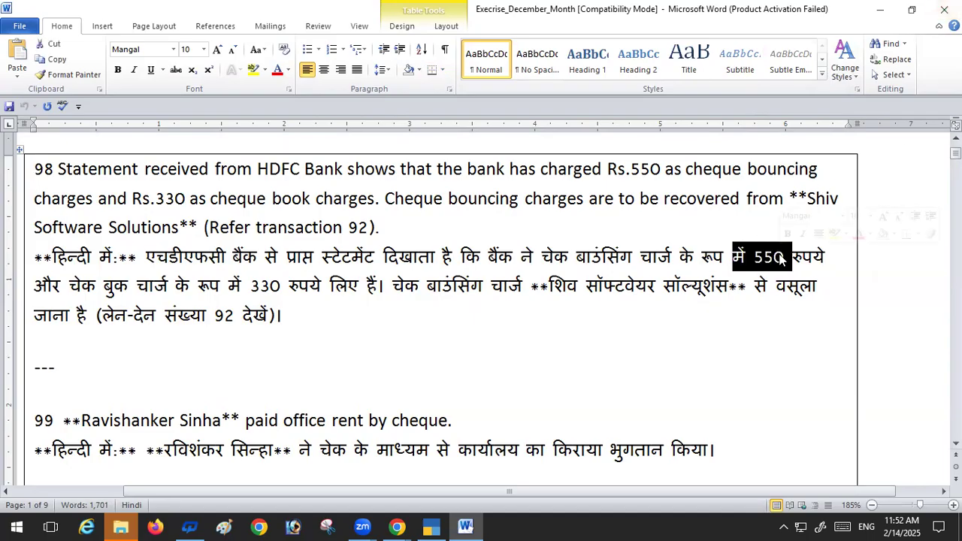
Step: Add a new line reading "Sms" in red below the Hindi text of transaction 98
{"action": "left_click", "coordinate": [307, 314]}
{"action": "key", "text": "Return"}
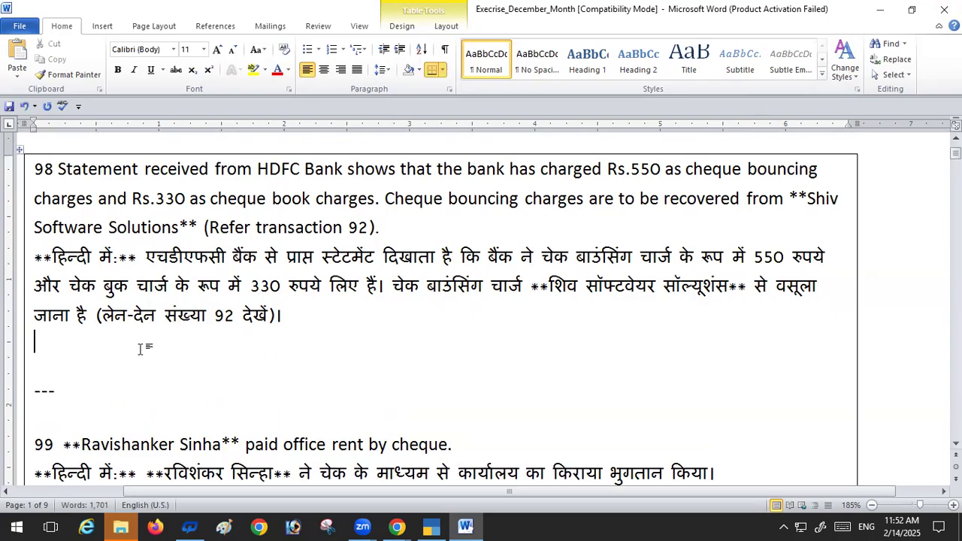
{"action": "type", "text": "Sms"}
{"action": "key", "text": "shift+Home"}
{"action": "left_click", "coordinate": [280, 73]}
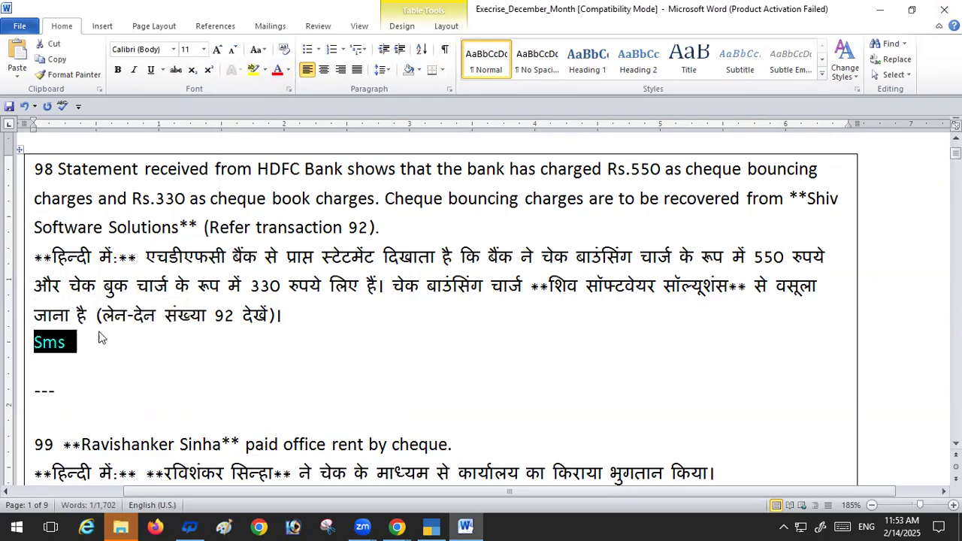
{"action": "left_click", "coordinate": [66, 344]}
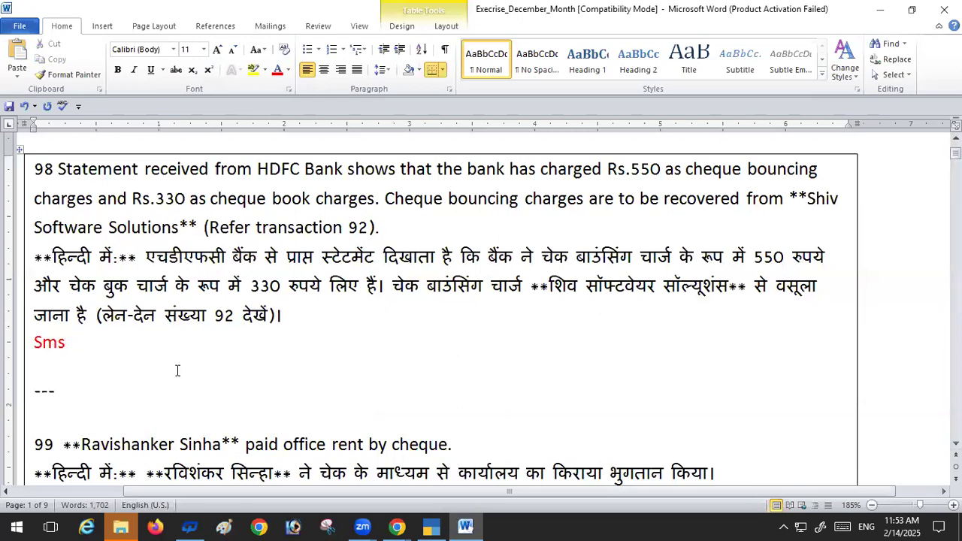
Step: Add "ATM" on its own line below the red "Sms" note, followed by a blank line
{"action": "key", "text": "Return"}
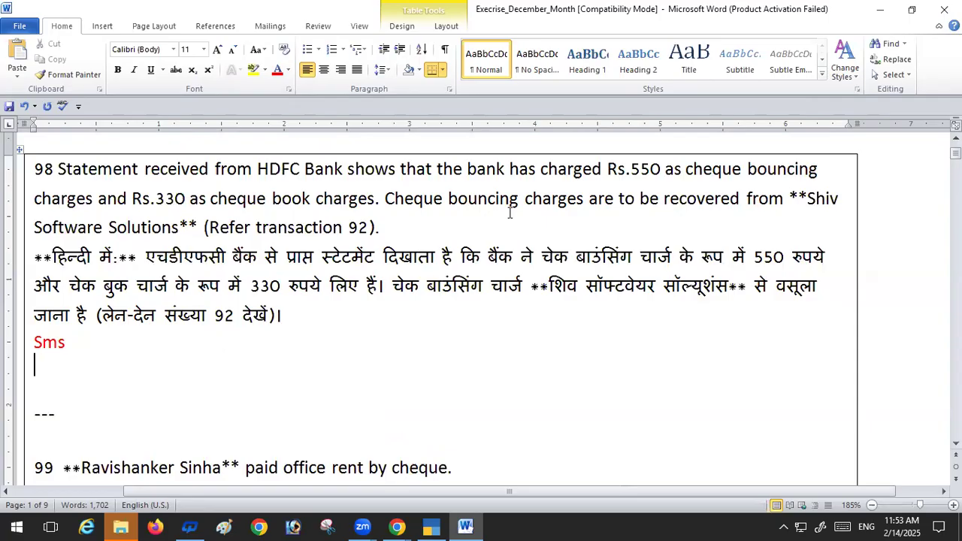
{"action": "type", "text": "ATM"}
{"action": "key", "text": "Return"}
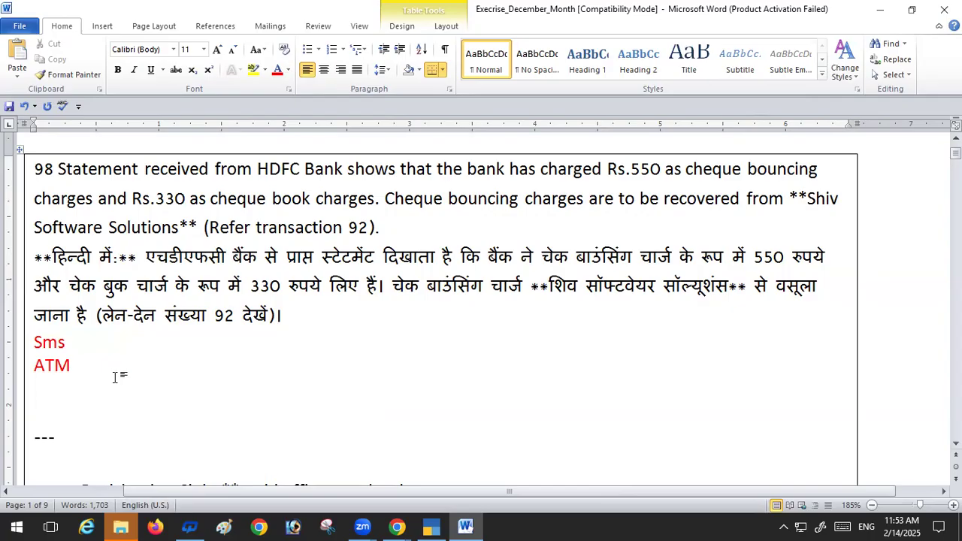
Step: Examine the cheque book charge, the cheque bouncing charge and the party it is recovered from in transaction 98's Hindi text
{"action": "left_click_drag", "start_coordinate": [104, 285], "coordinate": [289, 286]}
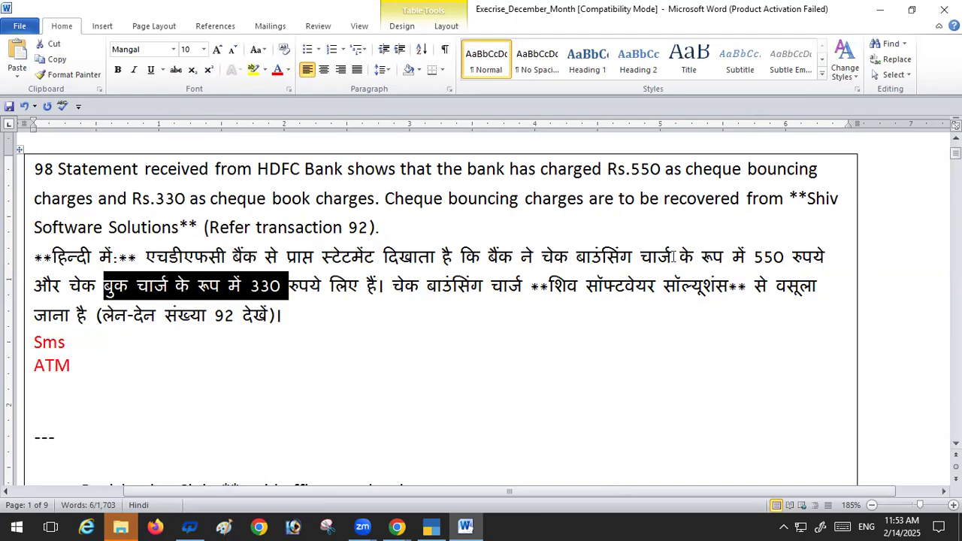
{"action": "left_click_drag", "start_coordinate": [576, 257], "coordinate": [780, 262]}
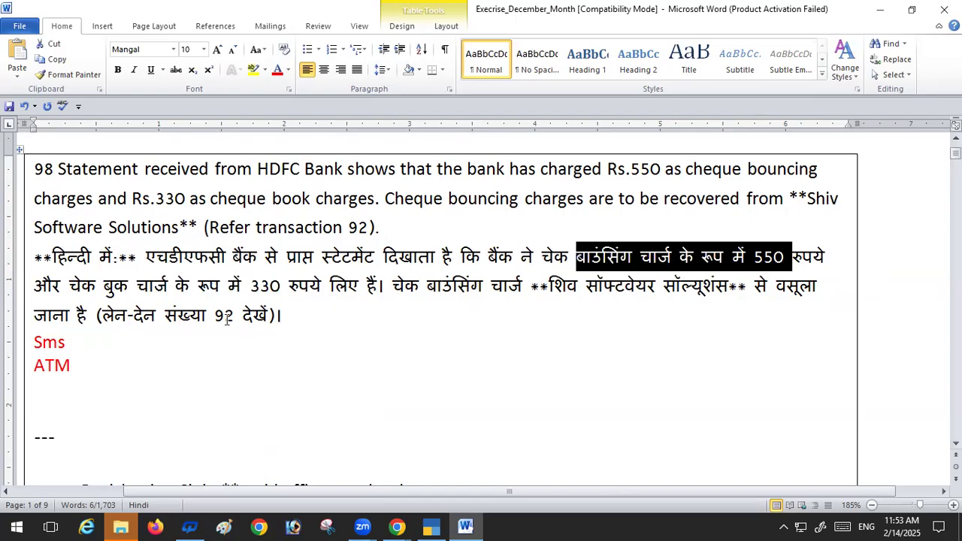
{"action": "left_click", "coordinate": [578, 286]}
{"action": "left_click_drag", "start_coordinate": [549, 286], "coordinate": [710, 284]}
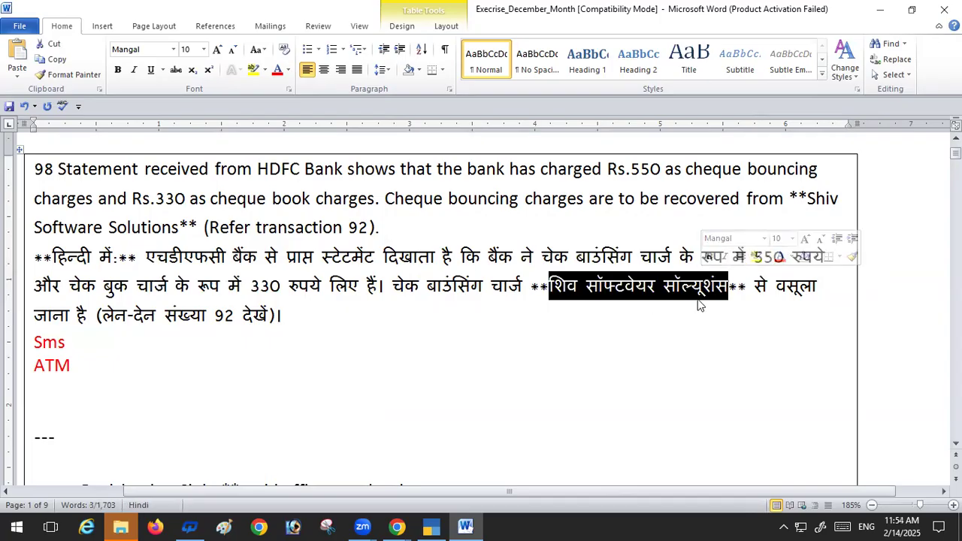
{"action": "left_click", "coordinate": [699, 299]}
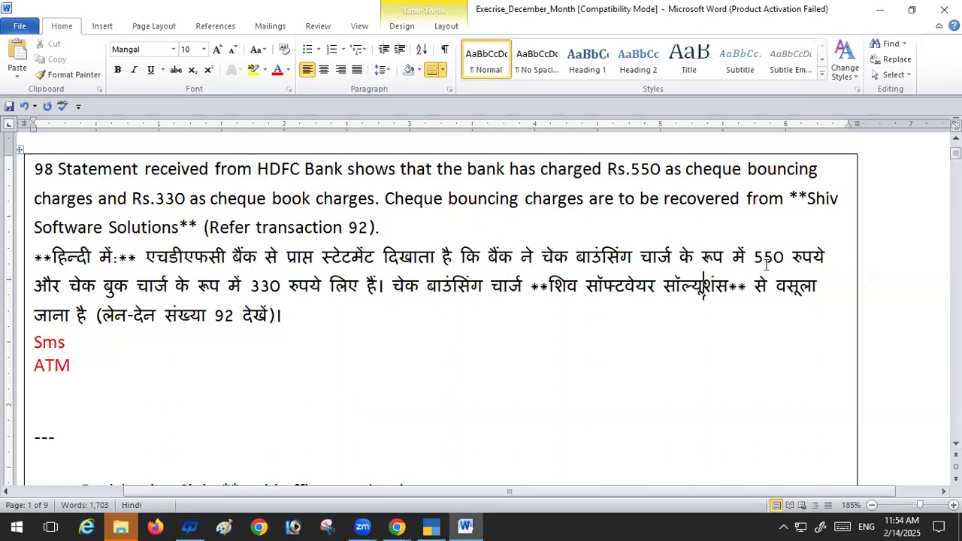
{"action": "left_click_drag", "start_coordinate": [793, 257], "coordinate": [577, 258]}
{"action": "double_click", "coordinate": [769, 259]}
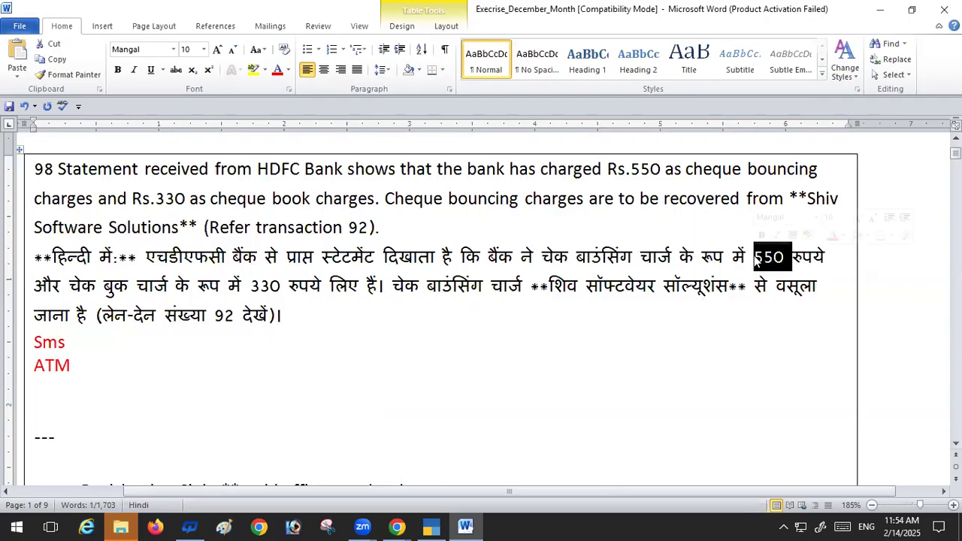
{"action": "left_click_drag", "start_coordinate": [547, 290], "coordinate": [707, 293]}
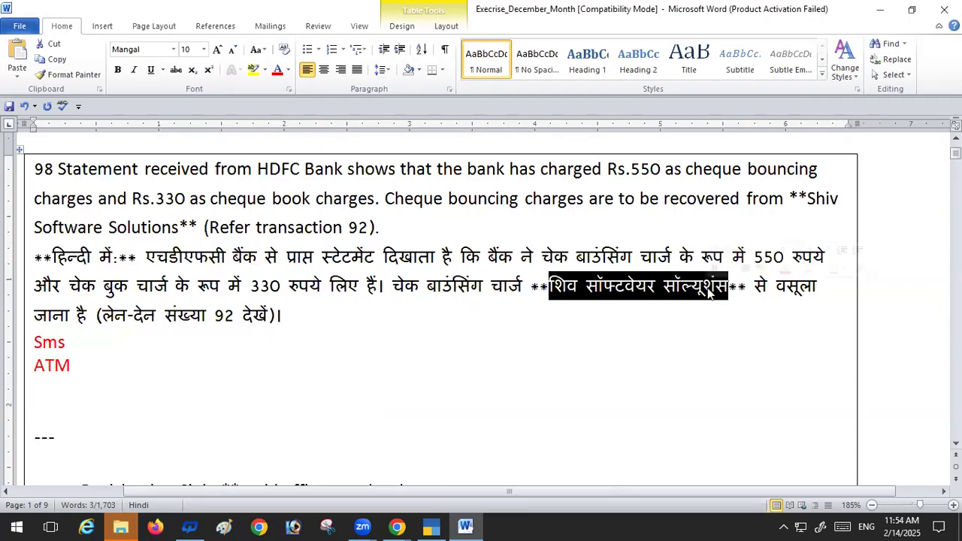
Step: Find the worked solution for the HDFC Bank charges transaction further down the document and examine its two debit ledgers
{"action": "scroll", "coordinate": [347, 333], "scroll_direction": "down", "scroll_amount": 20}
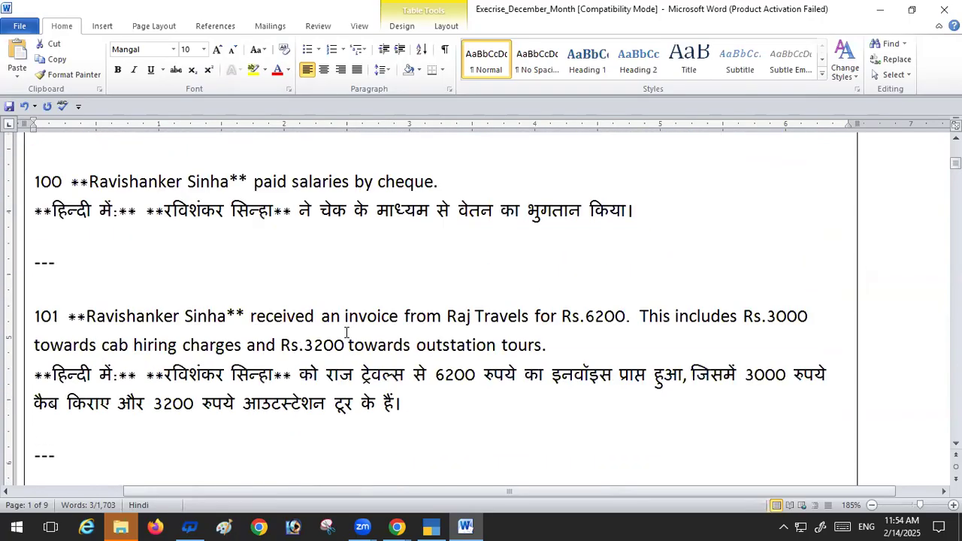
{"action": "scroll", "coordinate": [347, 333], "scroll_direction": "down", "scroll_amount": 20}
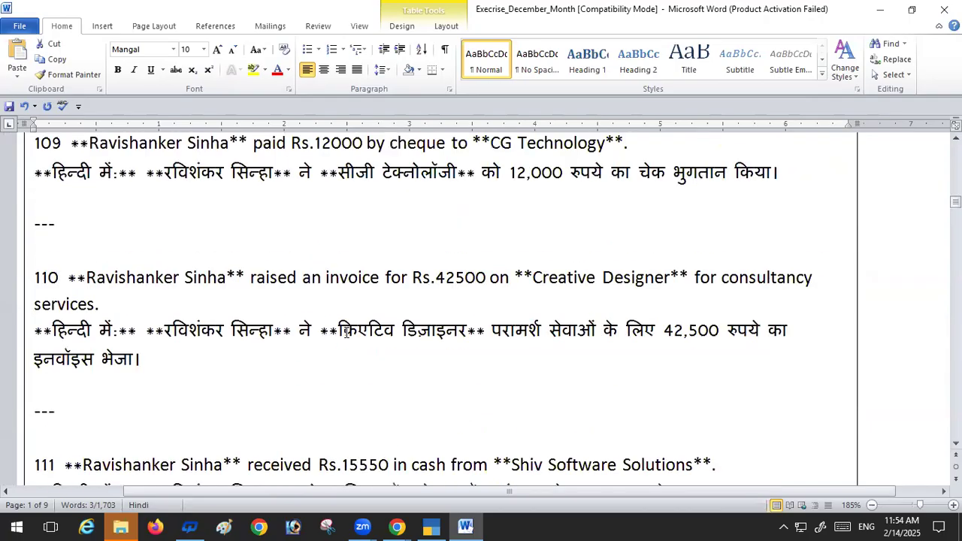
{"action": "scroll", "coordinate": [347, 332], "scroll_direction": "down", "scroll_amount": 20}
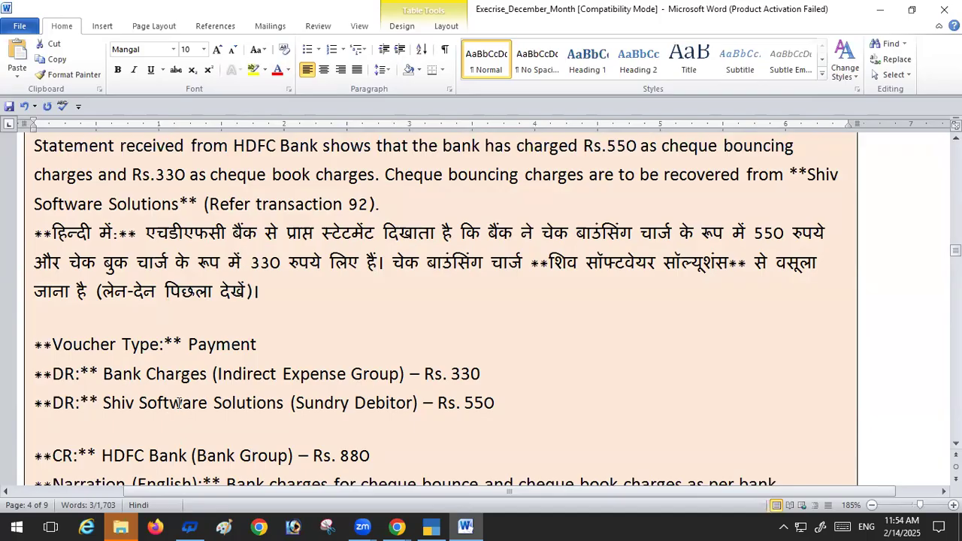
{"action": "left_click_drag", "start_coordinate": [140, 404], "coordinate": [248, 404]}
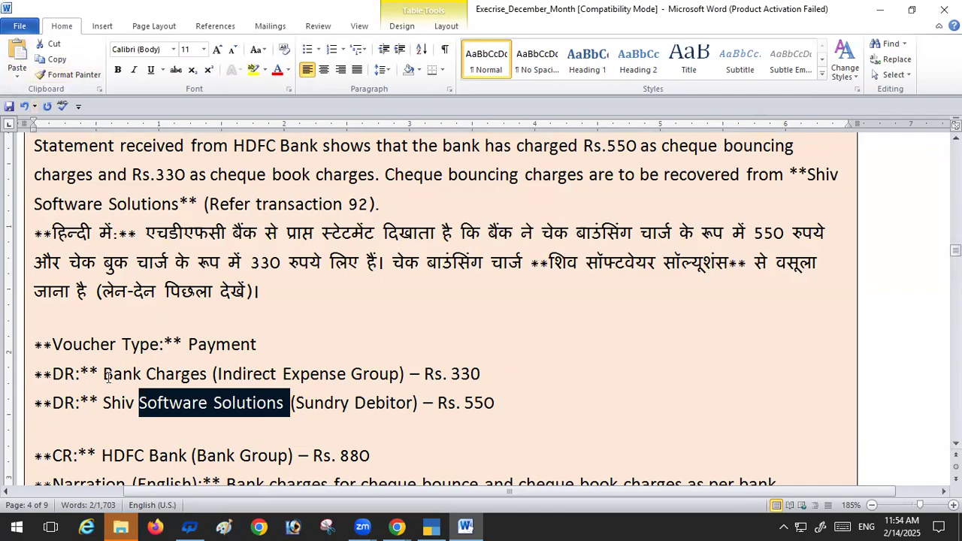
{"action": "left_click_drag", "start_coordinate": [106, 377], "coordinate": [164, 378]}
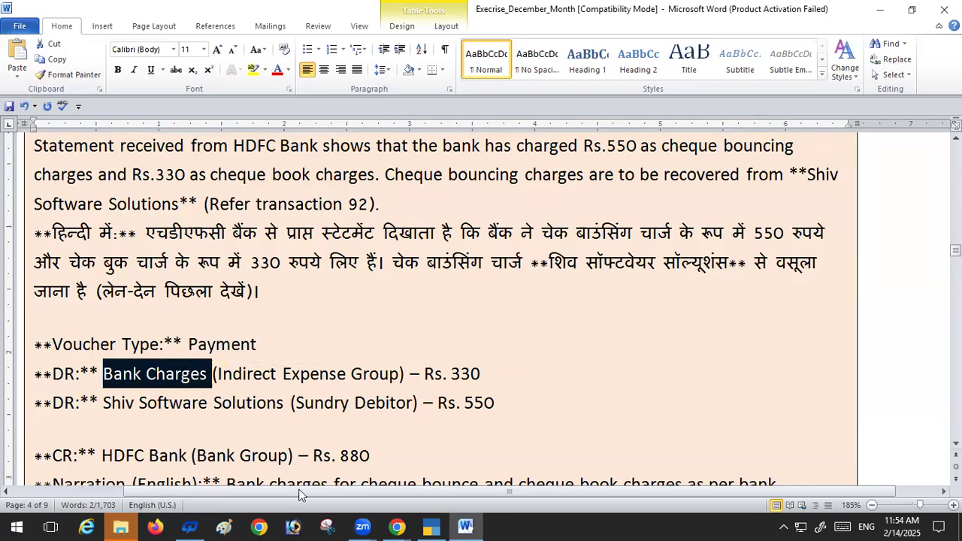
Step: Switch to TallyPrime and, from the payment voucher, start creating a ledger named "Bank Charges A/c"
{"action": "left_click", "coordinate": [426, 524]}
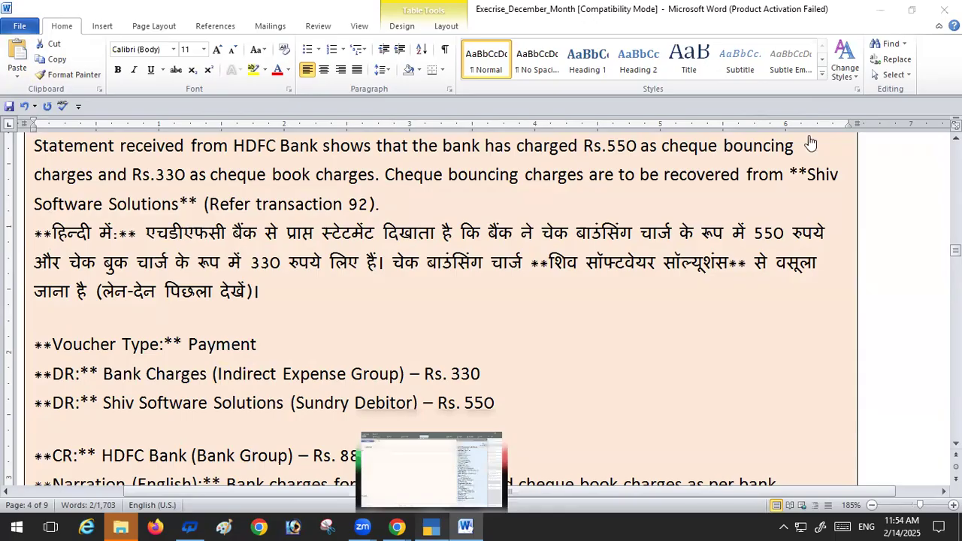
{"action": "left_click", "coordinate": [838, 84]}
{"action": "left_click", "coordinate": [837, 84]}
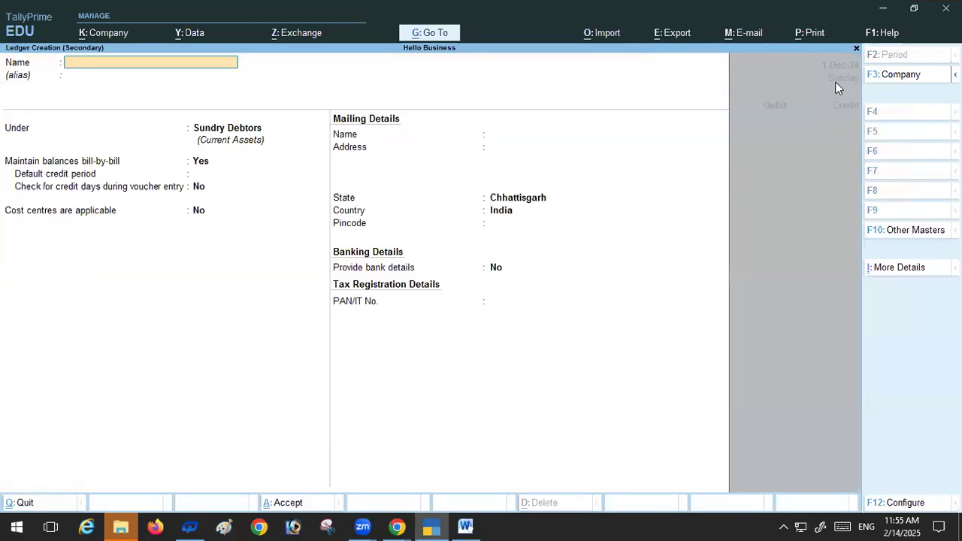
{"action": "type", "text": "Bank Charges a"}
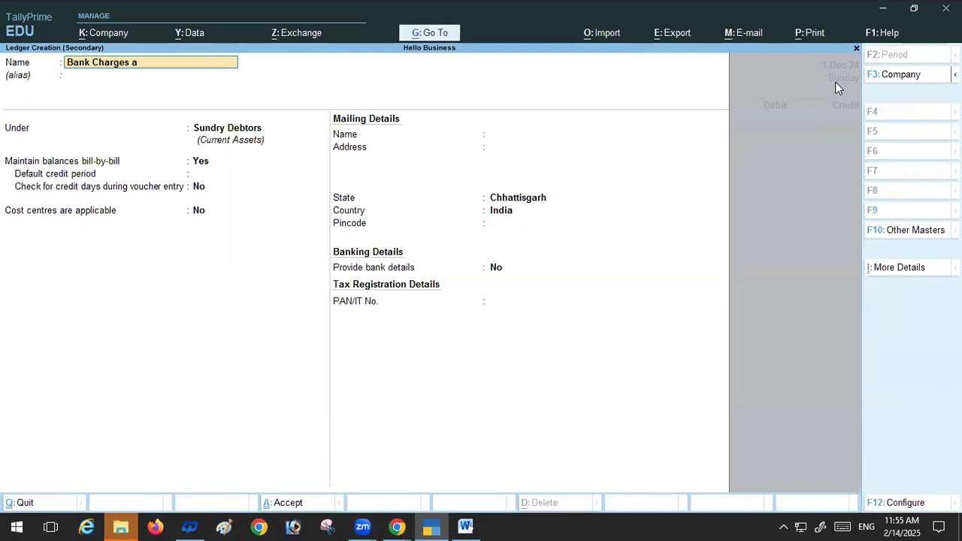
{"action": "type", "text": "/c"}
{"action": "key", "text": "Return"}
{"action": "key", "text": "Return"}
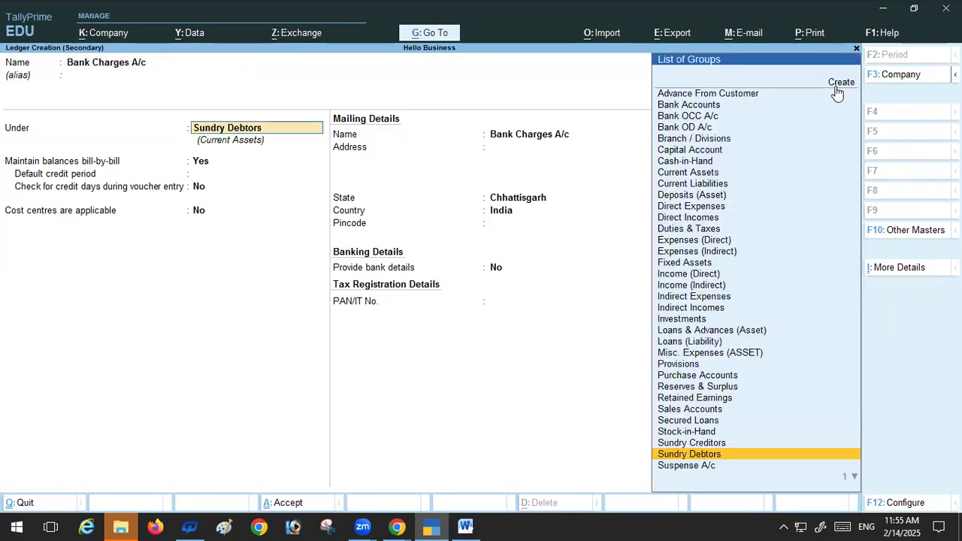
Step: Put the Bank Charges A/c ledger under Indirect Expenses, keep the remaining defaults and save it
{"action": "left_click", "coordinate": [679, 252]}
{"action": "key", "text": "Return"}
{"action": "key", "text": "Return"}
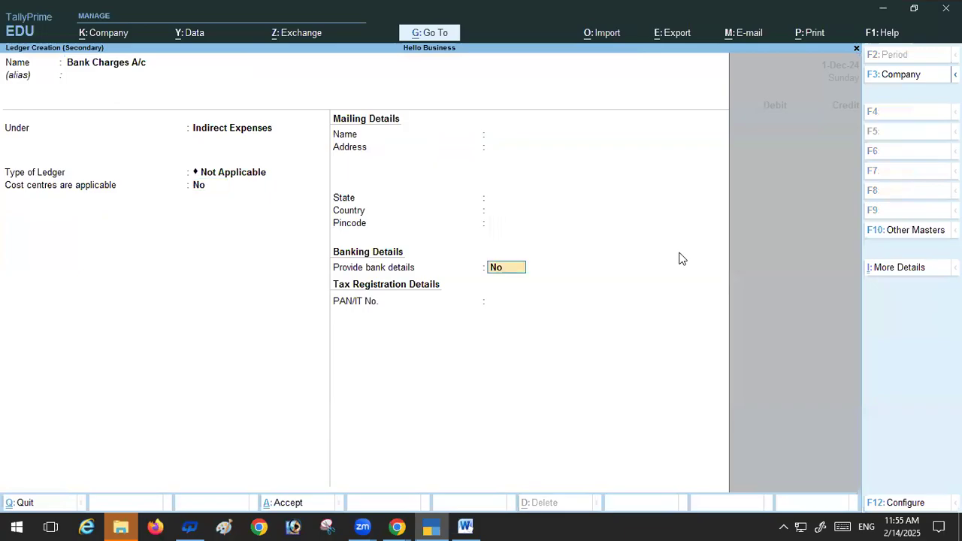
{"action": "key", "text": "Return"}
{"action": "key", "text": "Return"}
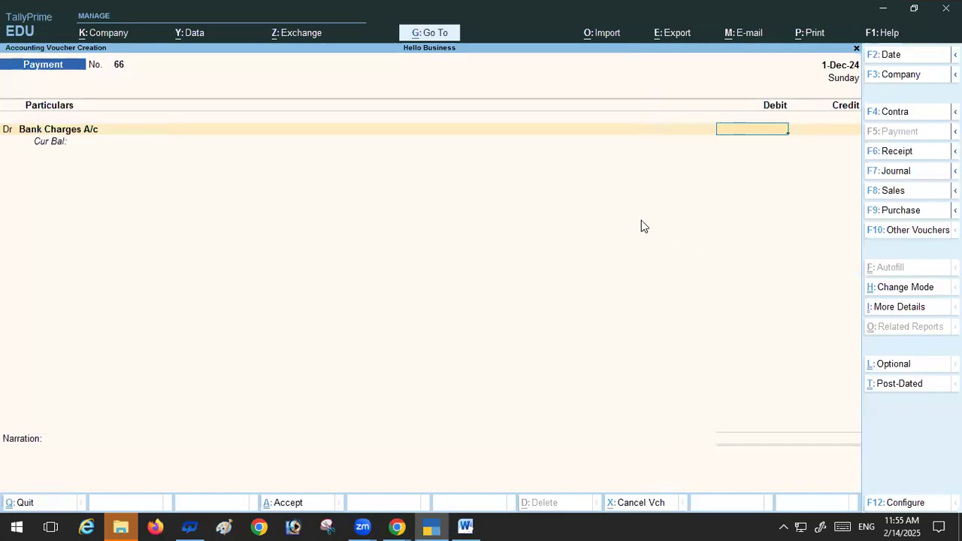
Step: Check the bank charges amount in the Word document and debit Bank Charges A/c with 330 in the TallyPrime payment voucher
{"action": "left_click", "coordinate": [464, 526]}
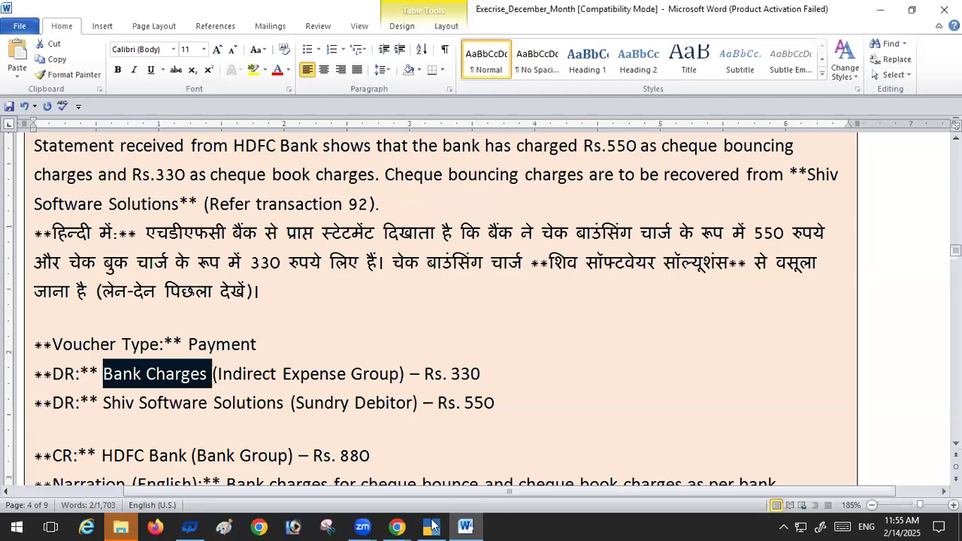
{"action": "mouse_move", "coordinate": [432, 526]}
{"action": "left_click", "coordinate": [442, 482]}
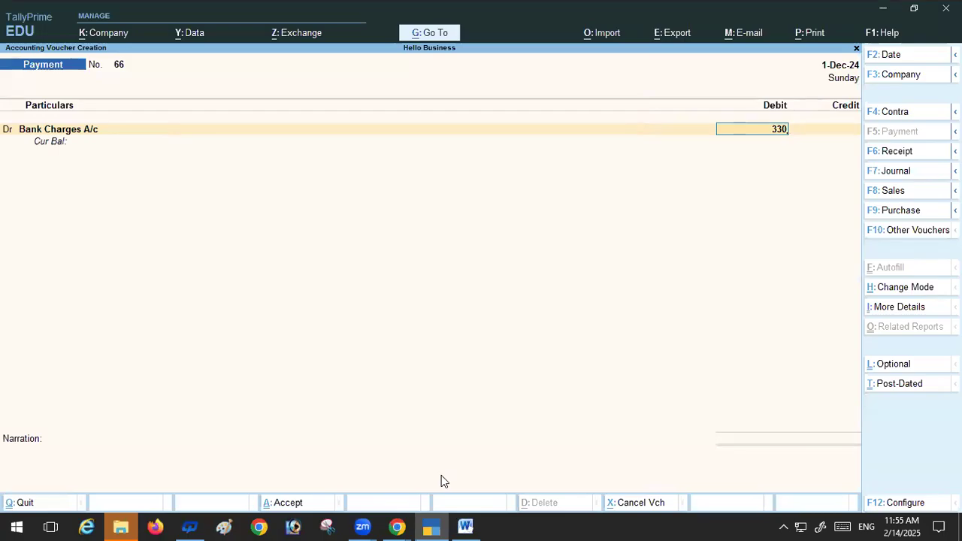
{"action": "key", "text": "Return"}
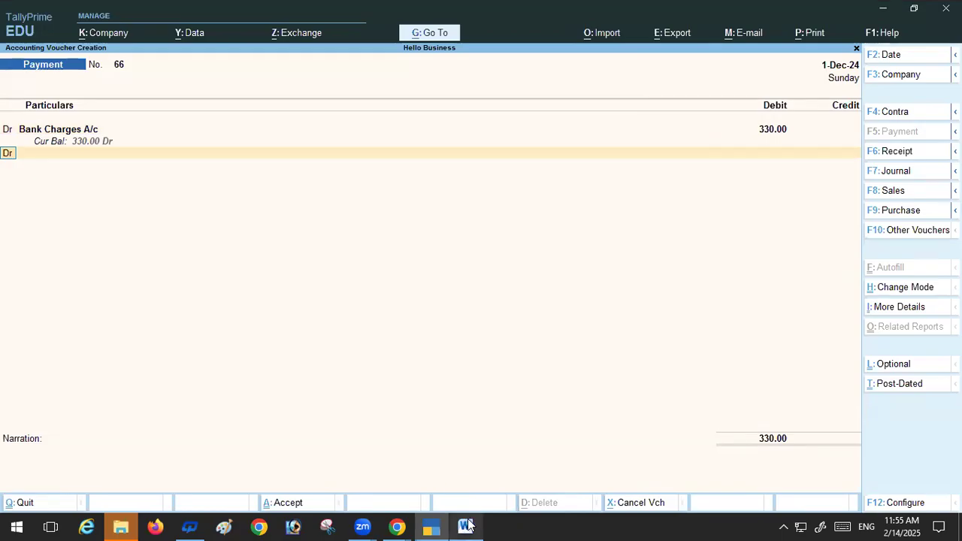
Step: Add Shiv Software Solutions A/c as the second debit entry with an amount of 550
{"action": "key", "text": "Return"}
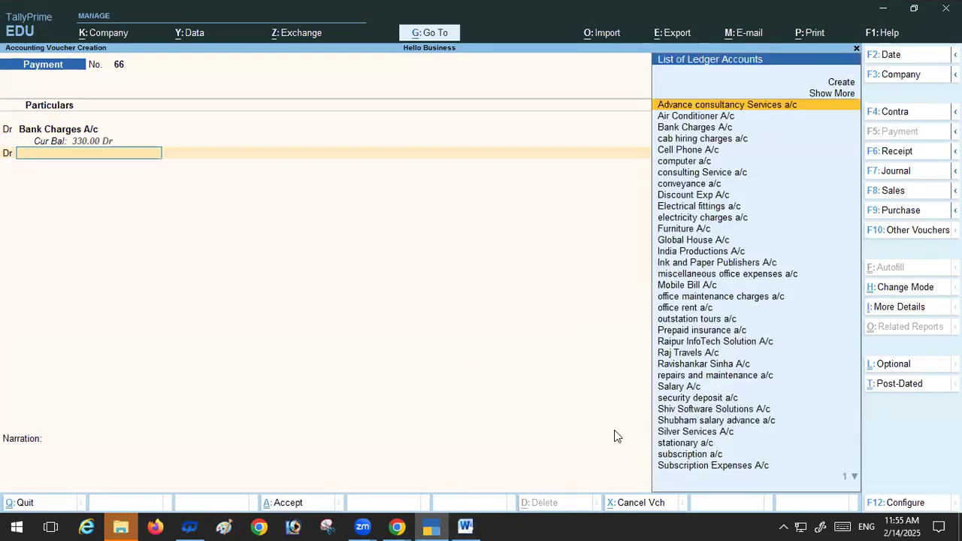
{"action": "left_click", "coordinate": [693, 408]}
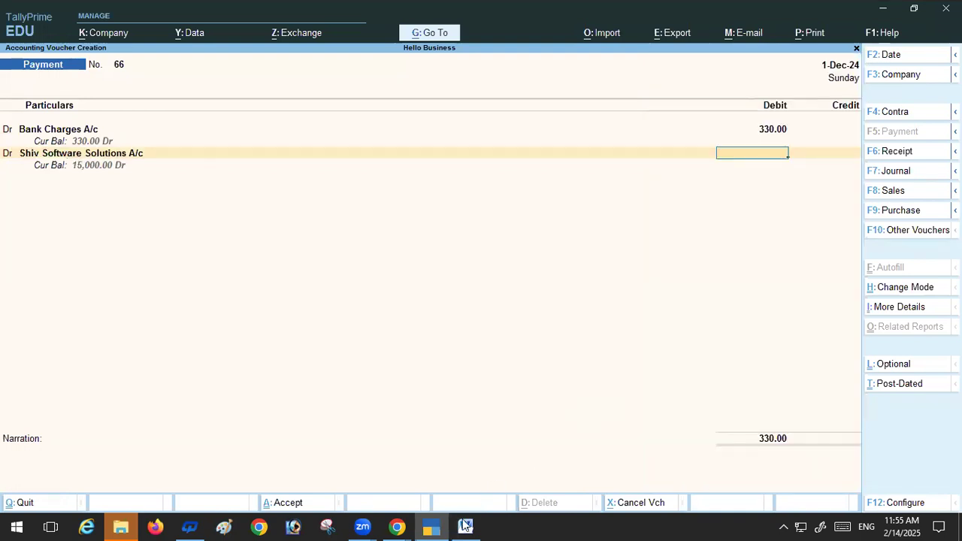
{"action": "type", "text": "550"}
{"action": "key", "text": "Return"}
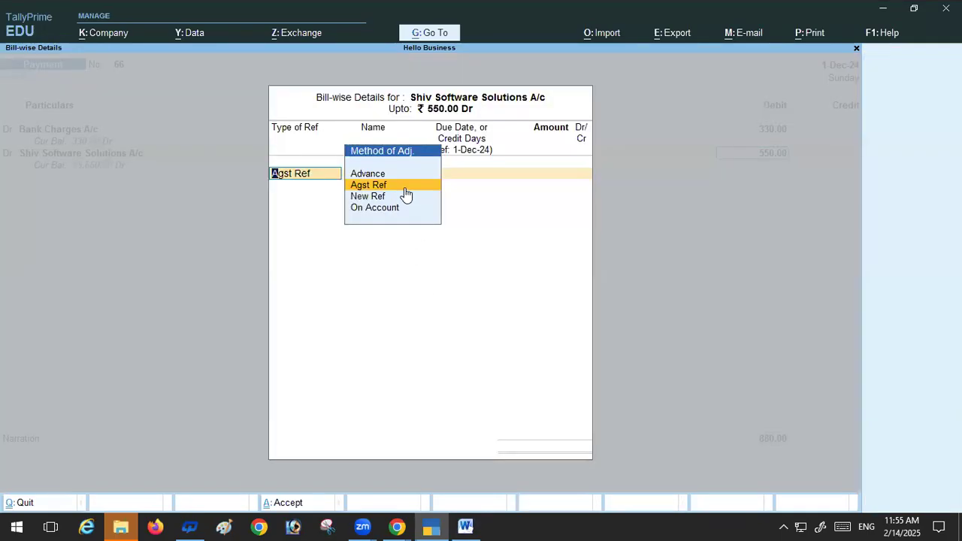
Step: Allocate the Shiv Software Solutions amount as a New Ref in the bill-wise details, accepting the default reference and amount
{"action": "key", "text": "Down"}
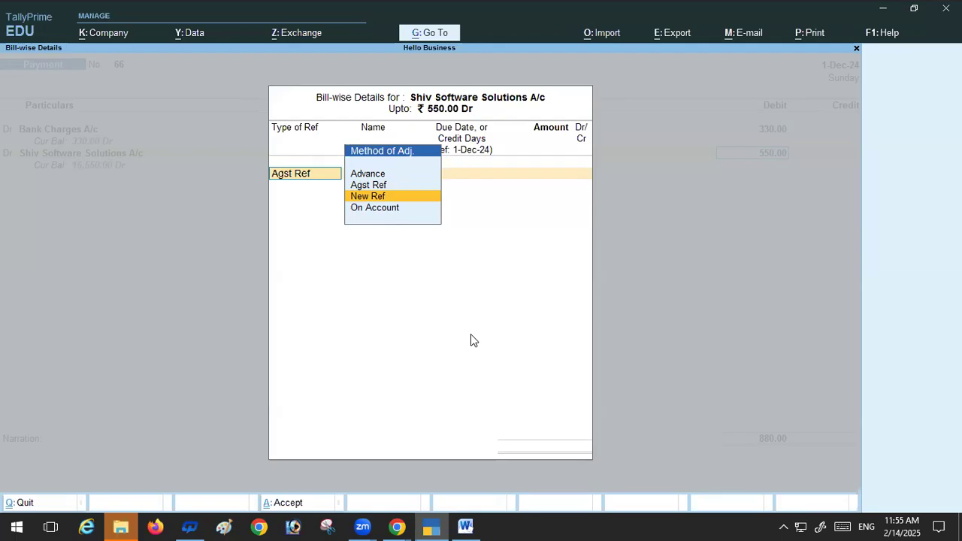
{"action": "key", "text": "Return"}
{"action": "key", "text": "Return"}
{"action": "key", "text": "Return"}
{"action": "key", "text": "Return"}
{"action": "key", "text": "Return"}
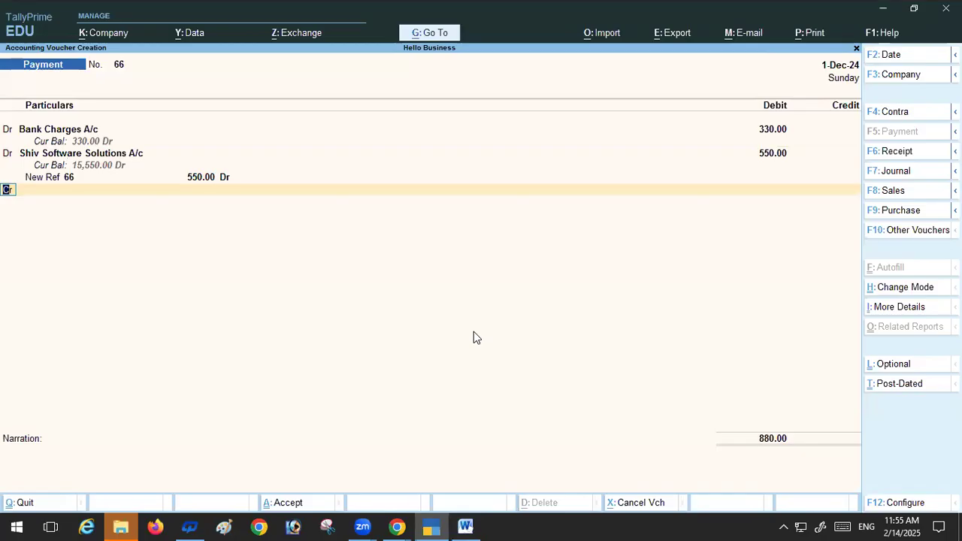
Step: Add HDFC A/c as the credit entry of the bank charges payment voucher with an amount of 880
{"action": "key", "text": "Return"}
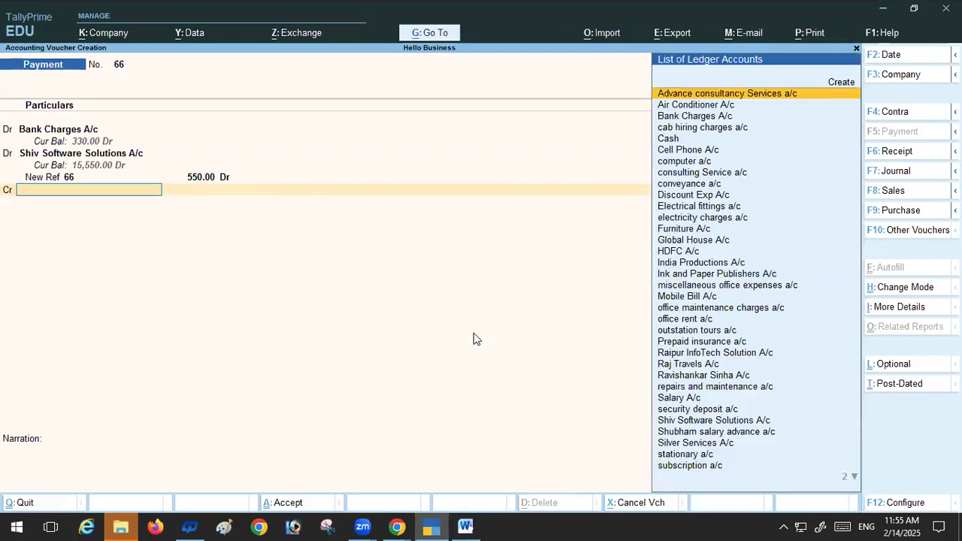
{"action": "left_click", "coordinate": [675, 249]}
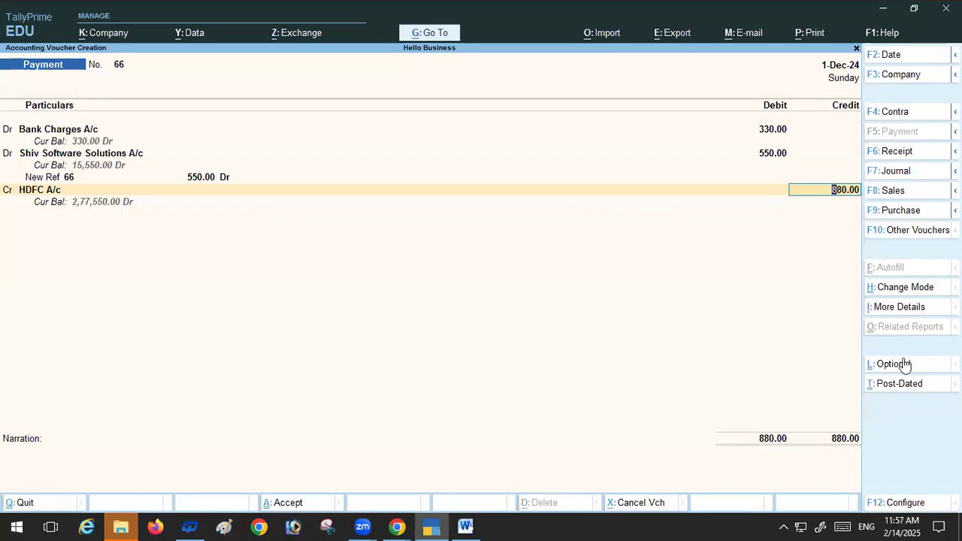
{"action": "key", "text": "Return"}
Step: Accept the default cheque details in the HDFC A/c bank allocations and save the voucher without a narration
{"action": "key", "text": "Return"}
{"action": "key", "text": "Return"}
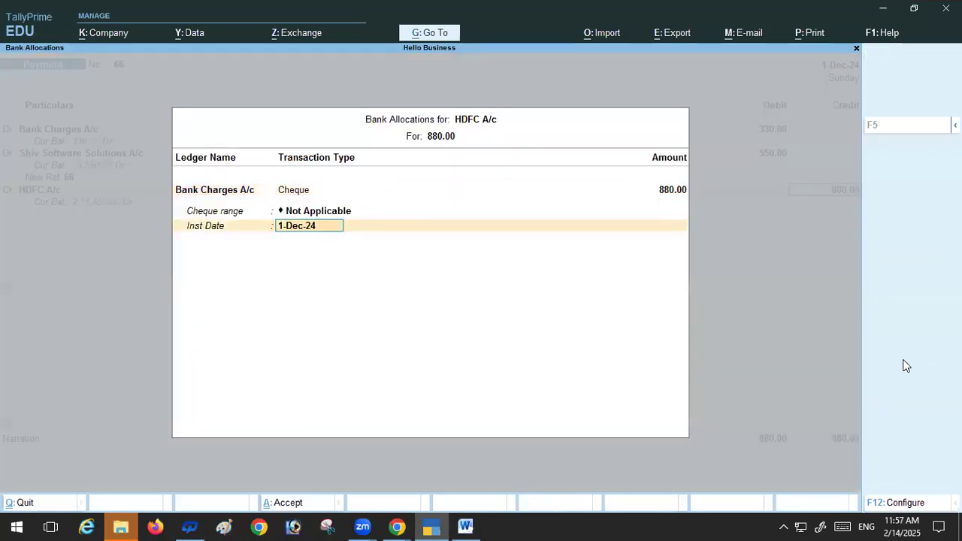
{"action": "key", "text": "Return"}
{"action": "key", "text": "Return"}
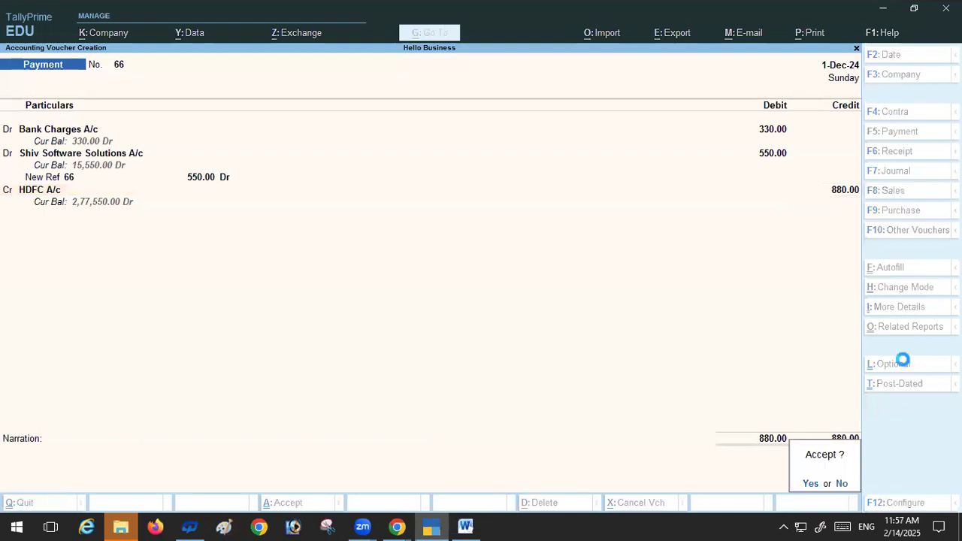
{"action": "key", "text": "Return"}
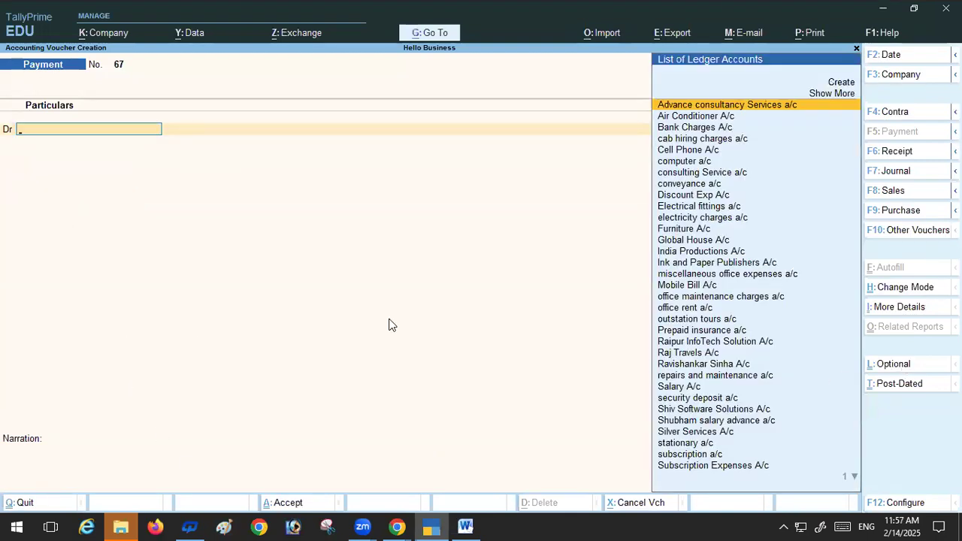
Step: Switch to the Word exercise document and look up transaction 99 in the list of December transactions
{"action": "left_click", "coordinate": [466, 526]}
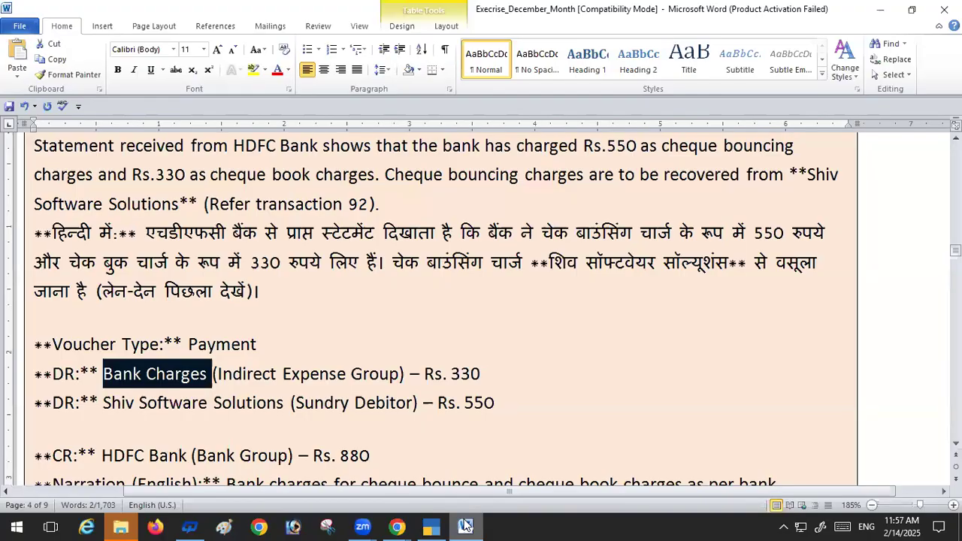
{"action": "scroll", "coordinate": [370, 382], "scroll_direction": "down", "scroll_amount": 2}
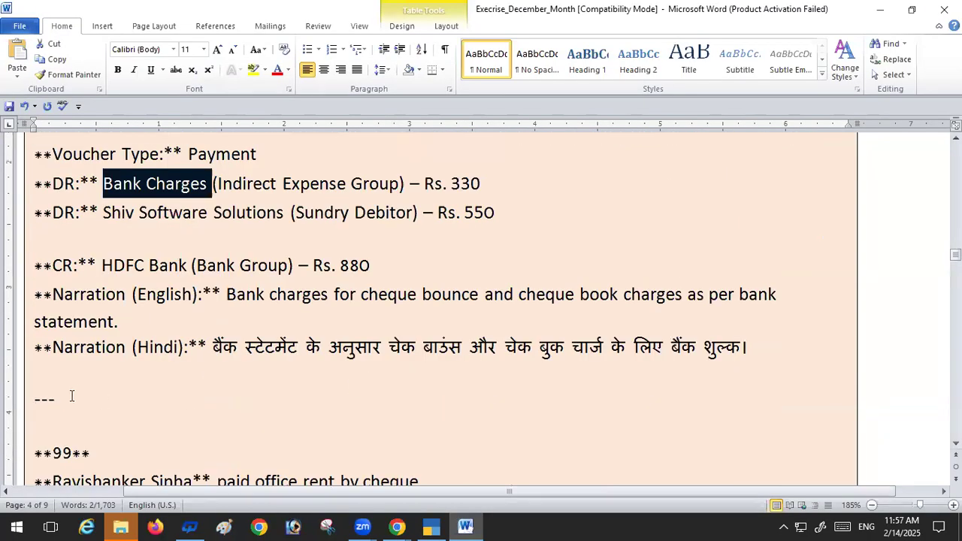
{"action": "scroll", "coordinate": [132, 355], "scroll_direction": "up", "scroll_amount": 5}
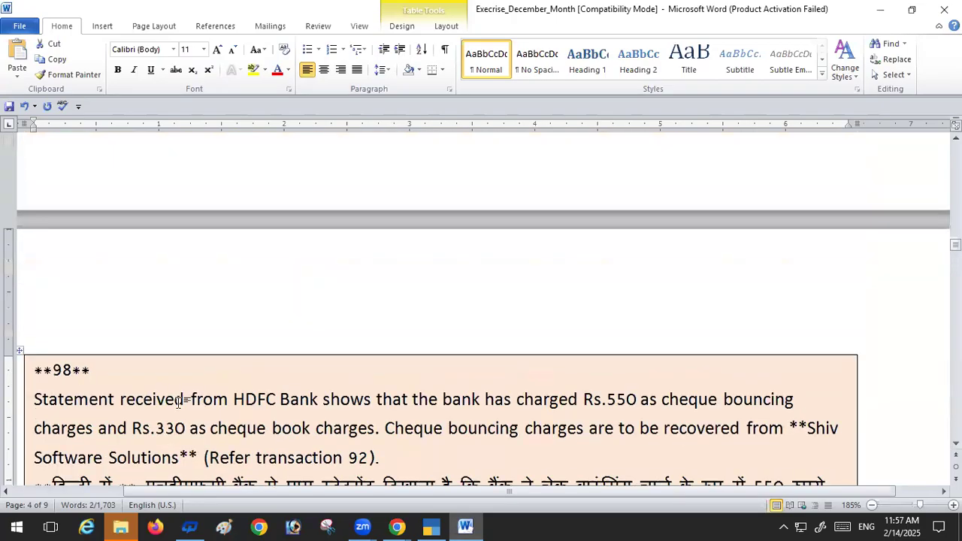
{"action": "scroll", "coordinate": [178, 403], "scroll_direction": "down", "scroll_amount": 15}
{"action": "scroll", "coordinate": [179, 403], "scroll_direction": "up", "scroll_amount": 6}
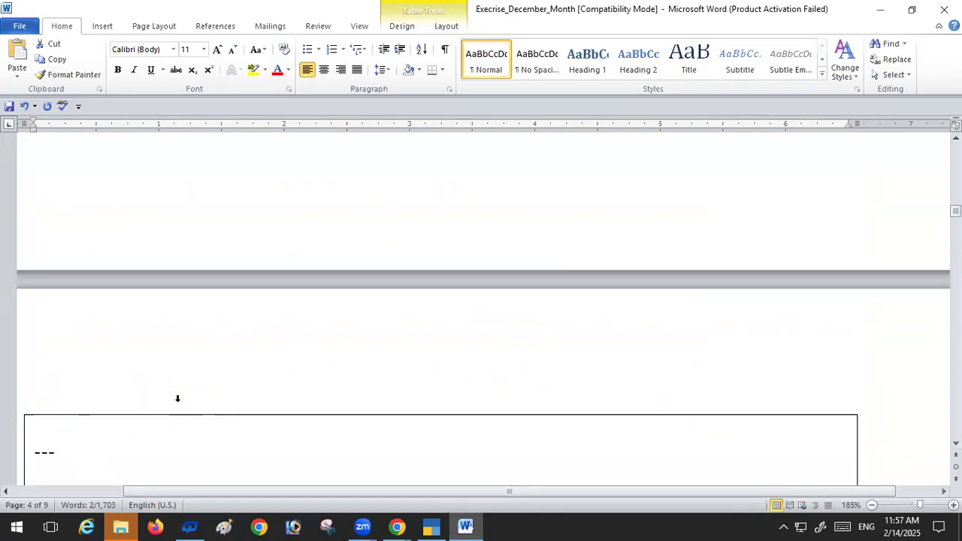
{"action": "scroll", "coordinate": [179, 403], "scroll_direction": "up", "scroll_amount": 12}
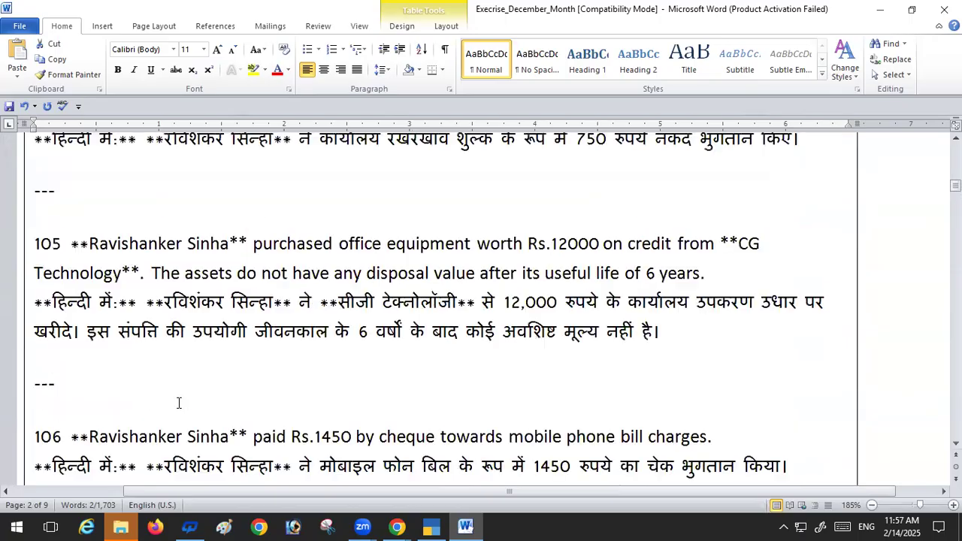
{"action": "scroll", "coordinate": [179, 403], "scroll_direction": "up", "scroll_amount": 15}
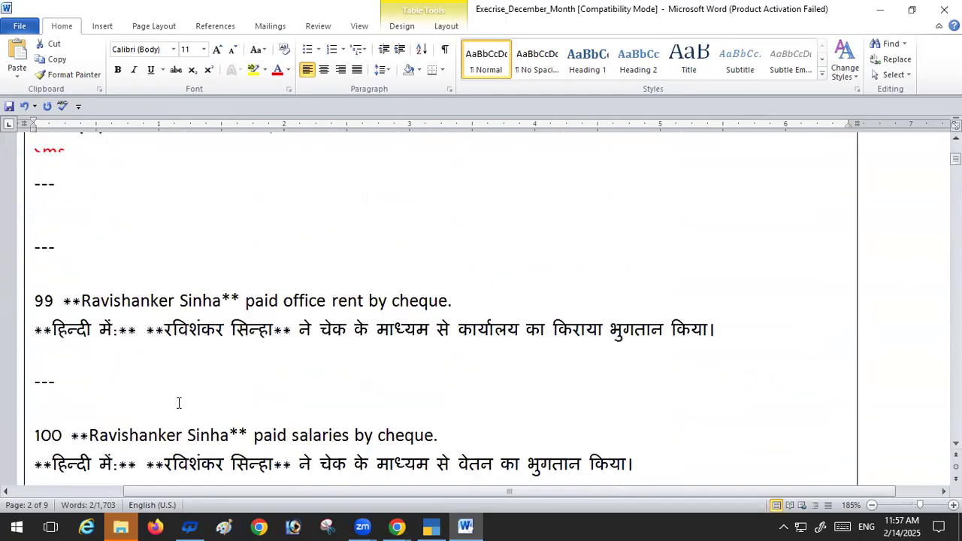
{"action": "scroll", "coordinate": [179, 403], "scroll_direction": "up", "scroll_amount": 3}
{"action": "scroll", "coordinate": [179, 403], "scroll_direction": "down", "scroll_amount": 5}
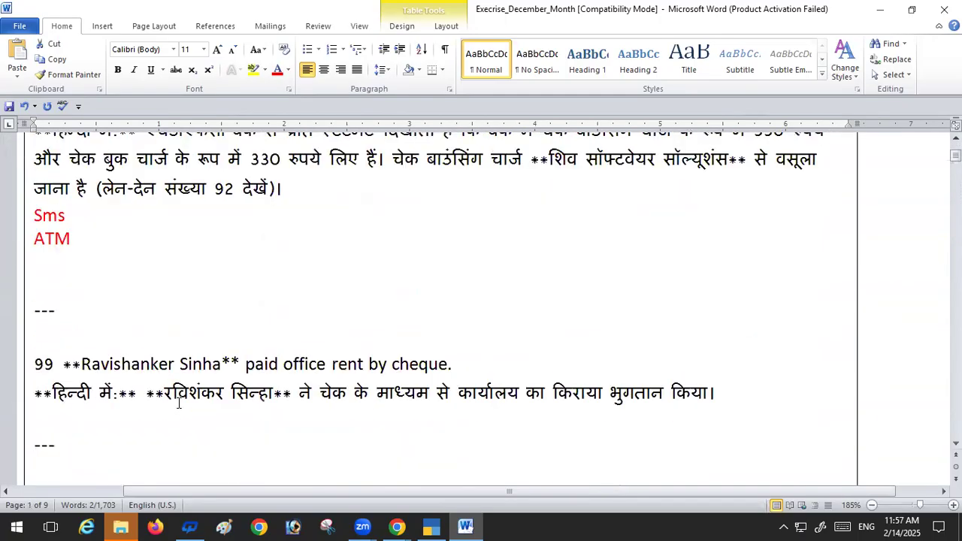
{"action": "scroll", "coordinate": [179, 403], "scroll_direction": "down", "scroll_amount": 3}
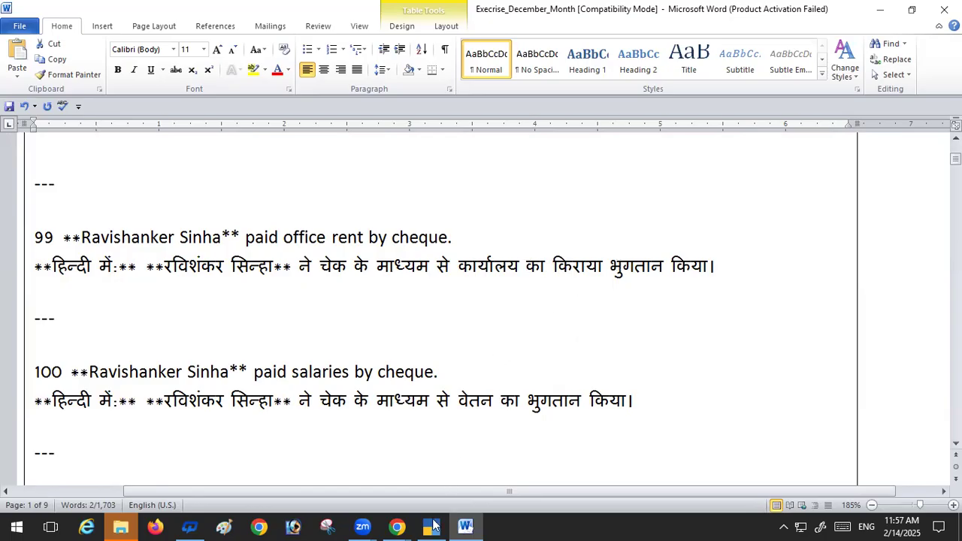
Step: Switch back to TallyPrime and debit office rent a/c with 2,500 in the new payment voucher
{"action": "mouse_move", "coordinate": [433, 525]}
{"action": "left_click", "coordinate": [433, 495]}
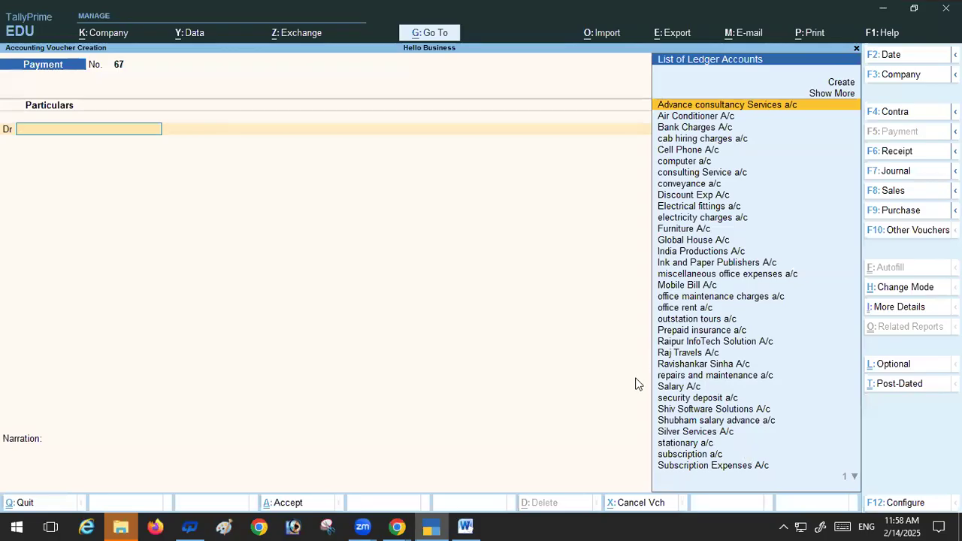
{"action": "type", "text": "O"}
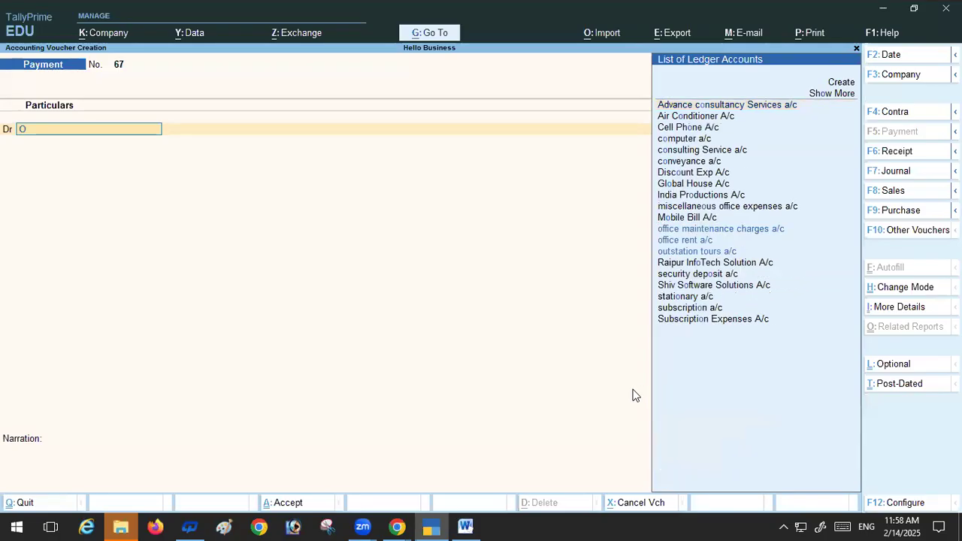
{"action": "left_click", "coordinate": [685, 241]}
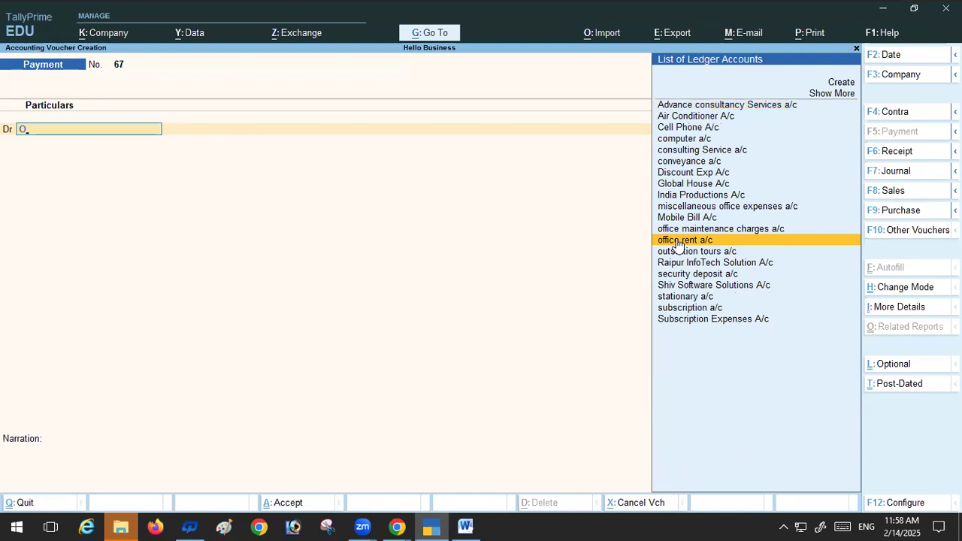
{"action": "type", "text": "2"}
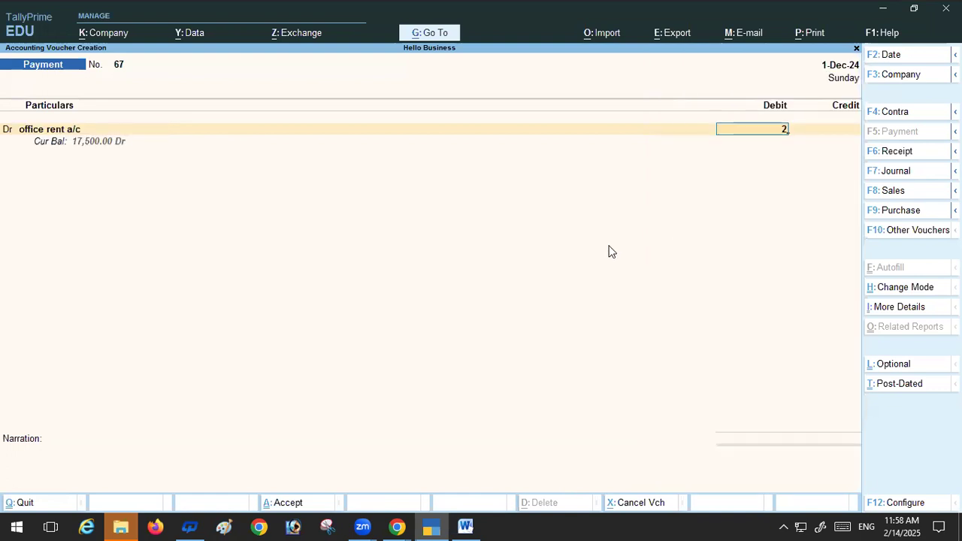
{"action": "type", "text": ",500"}
{"action": "key", "text": "Return"}
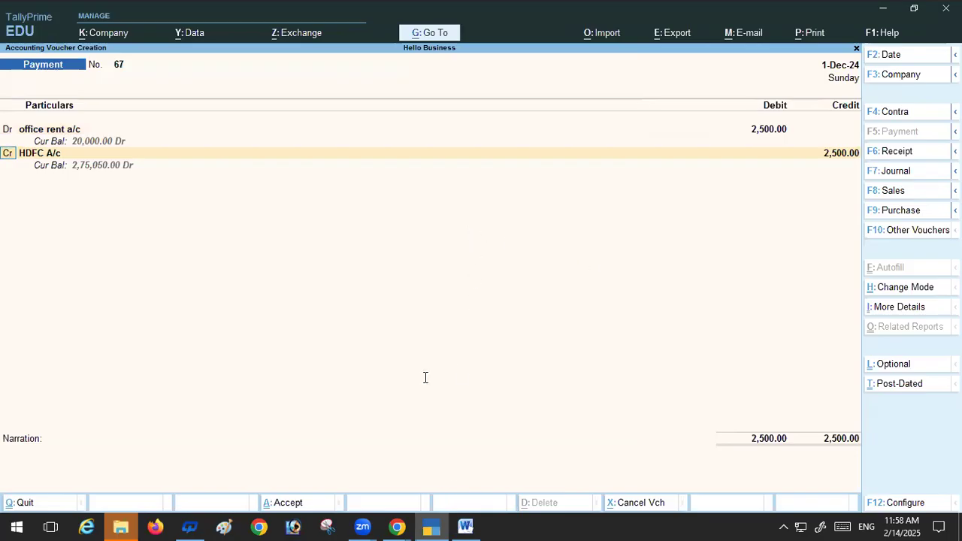
Step: Recheck transaction 99 in Word and save the TallyPrime rent voucher, keeping the 2,500 HDFC A/c credit and default bank allocation
{"action": "key", "text": "alt+Tab"}
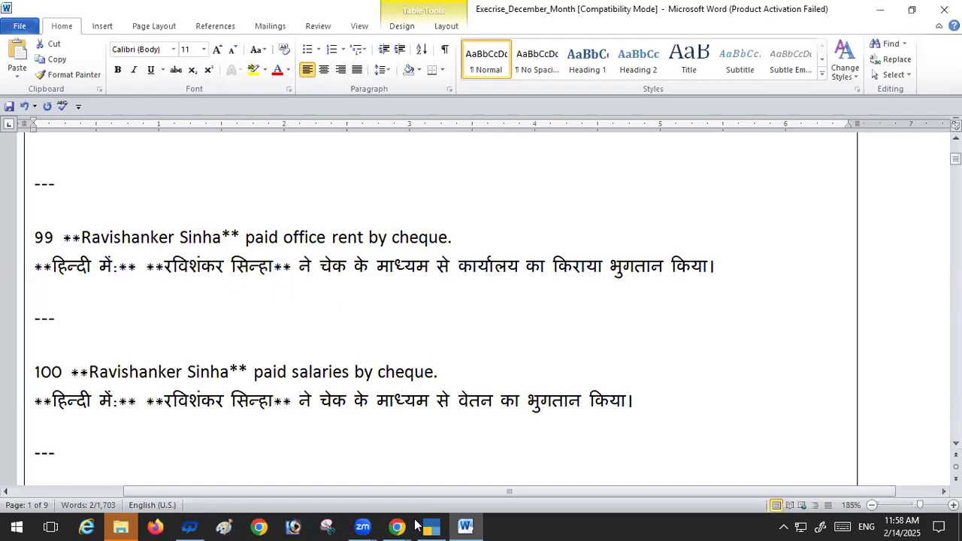
{"action": "left_click", "coordinate": [442, 525]}
{"action": "key", "text": "Return"}
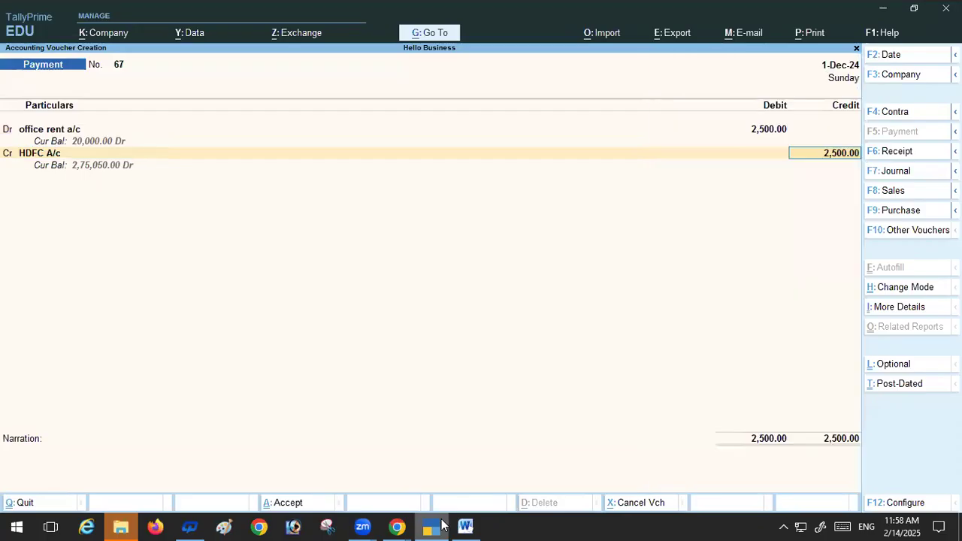
{"action": "key", "text": "Return"}
{"action": "key", "text": "Return"}
{"action": "key", "text": "Return"}
{"action": "key", "text": "Return"}
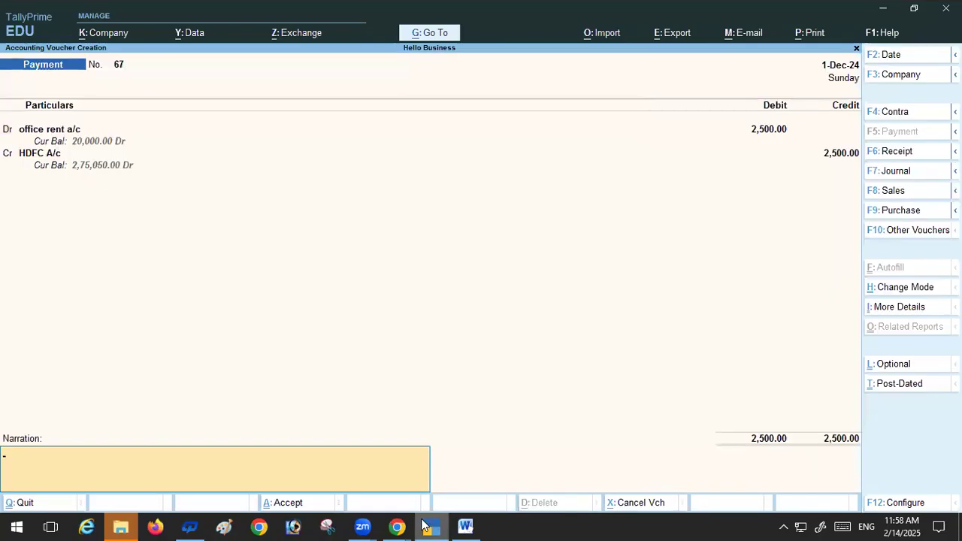
{"action": "key", "text": "Return"}
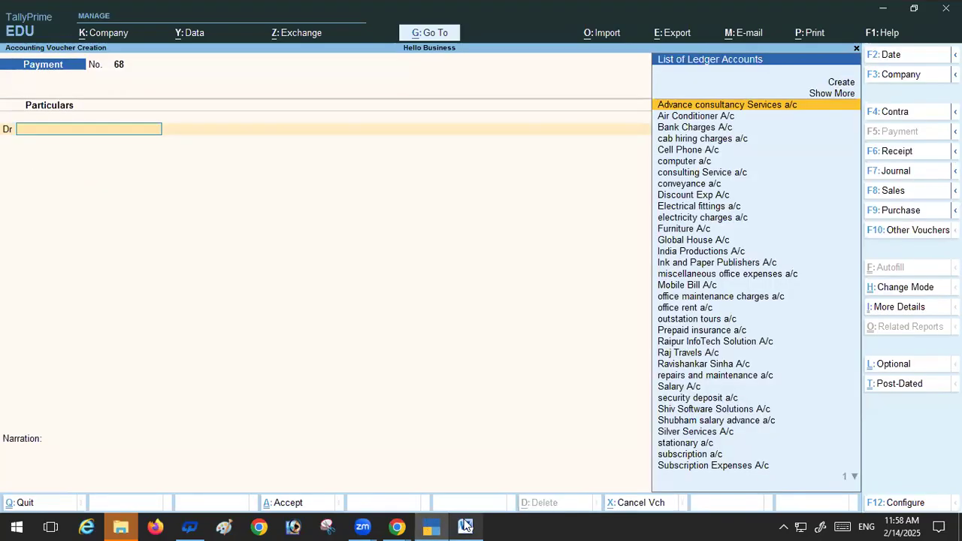
Step: Check transaction 100 in the Word document and debit Salary A/c with 12,000 in a new TallyPrime payment voucher
{"action": "left_click", "coordinate": [463, 459]}
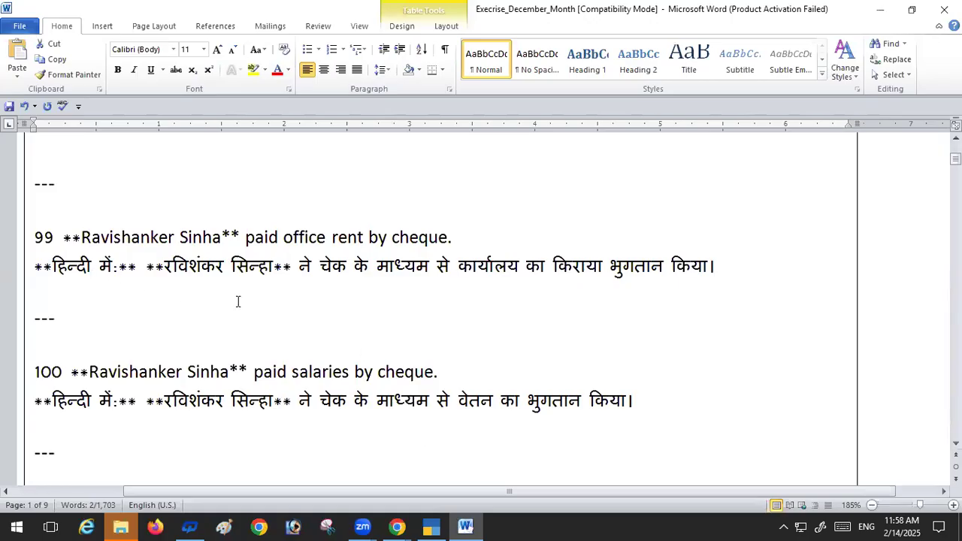
{"action": "scroll", "coordinate": [308, 300], "scroll_direction": "down", "scroll_amount": 1}
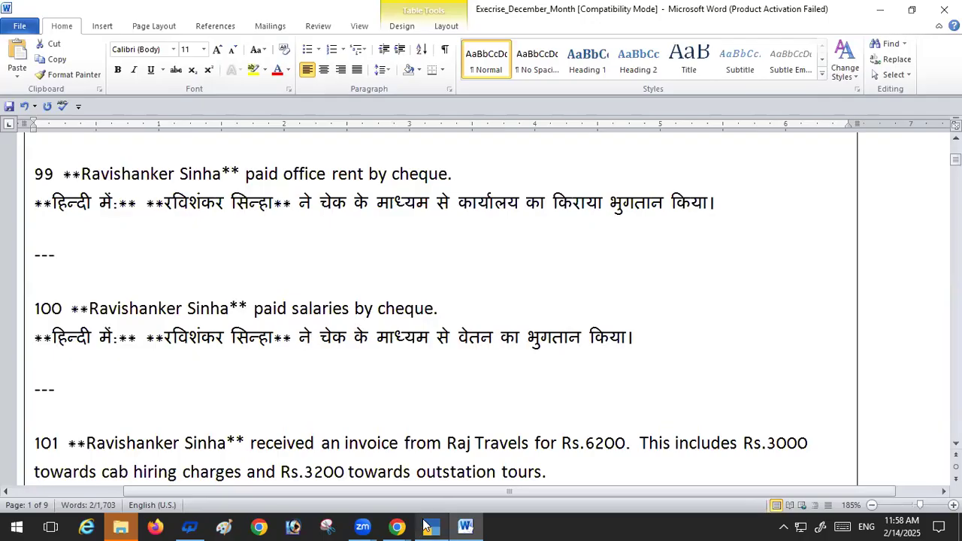
{"action": "left_click", "coordinate": [426, 527]}
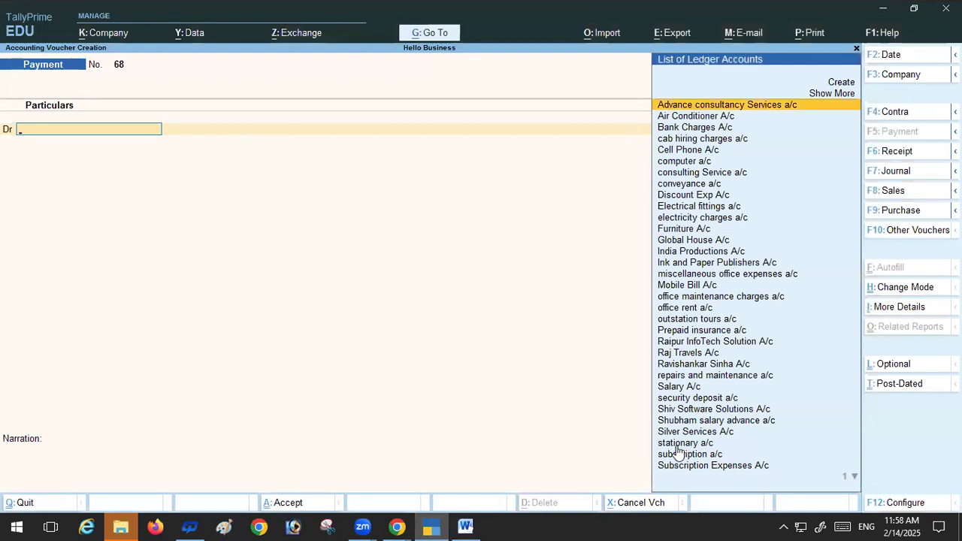
{"action": "left_click", "coordinate": [676, 387]}
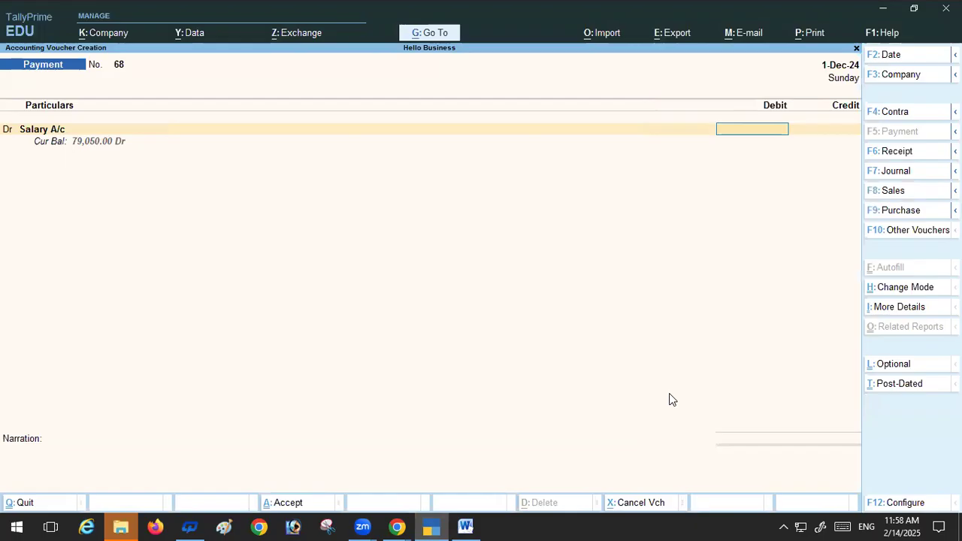
{"action": "type", "text": "12000"}
{"action": "key", "text": "Return"}
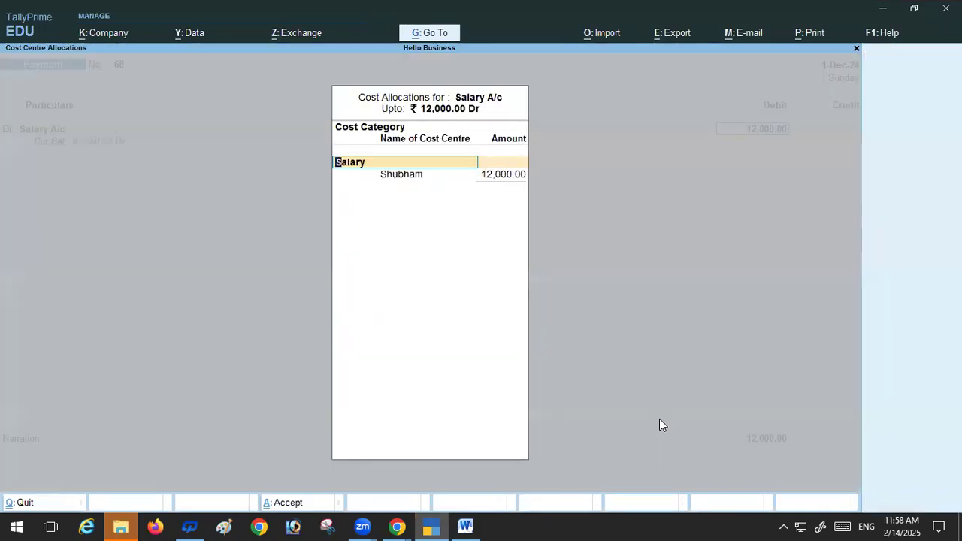
Step: Allocate the salary under the Salary cost category, 7,500 to the first employee's cost centre and 4,500 to the second employee's
{"action": "key", "text": "Return"}
{"action": "key", "text": "Return"}
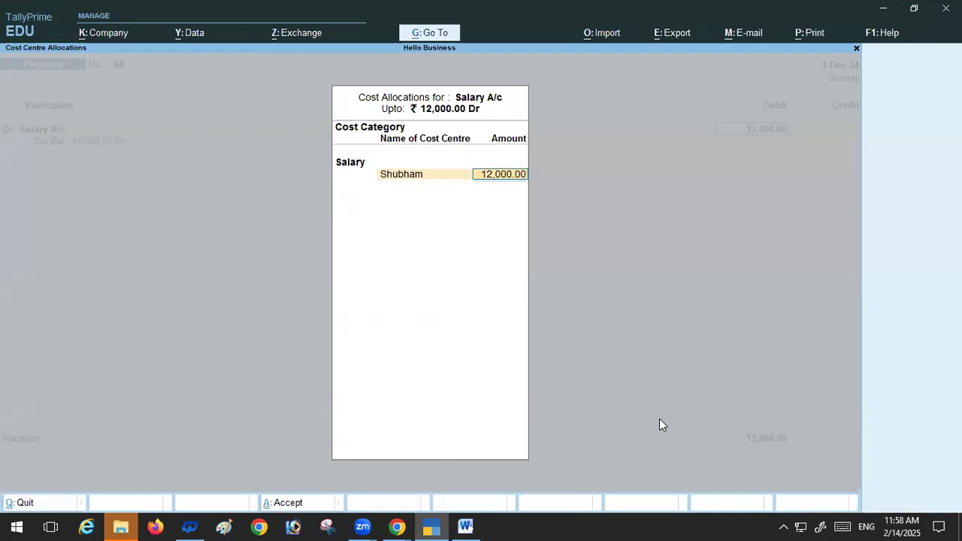
{"action": "type", "text": "7500"}
{"action": "key", "text": "Return"}
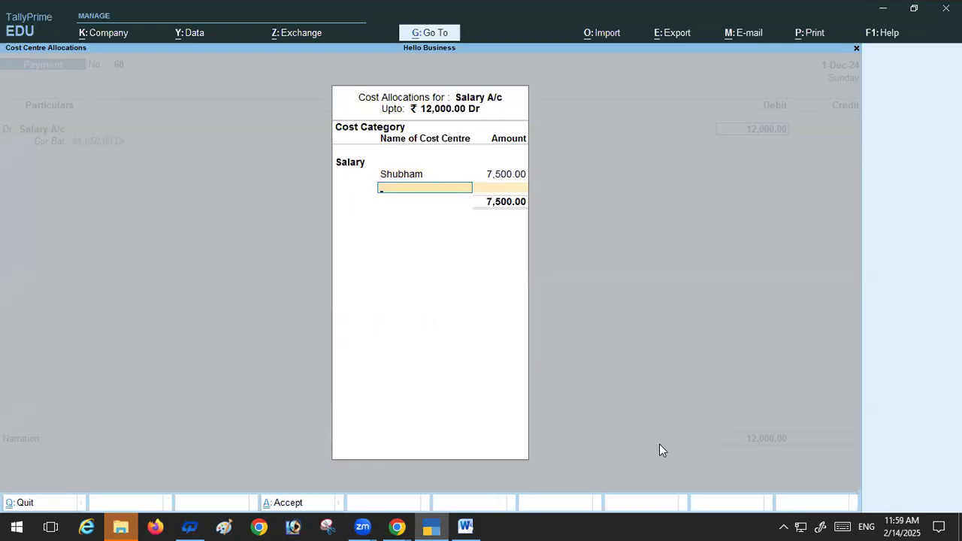
{"action": "key", "text": "Return"}
{"action": "key", "text": "Return"}
{"action": "key", "text": "Return"}
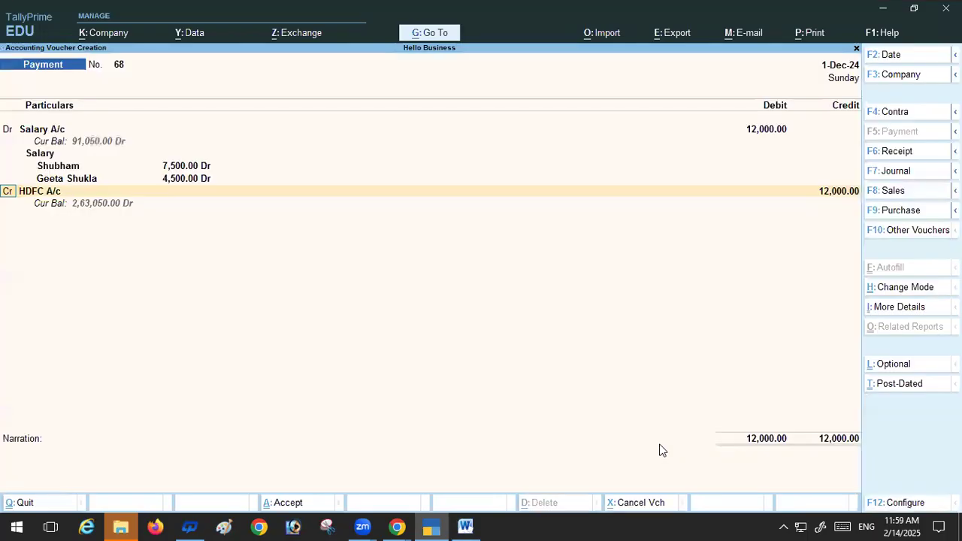
Step: Keep HDFC A/c as the 12,000 credit entry with its default bank allocation and save the salary voucher without a narration
{"action": "key", "text": "Return"}
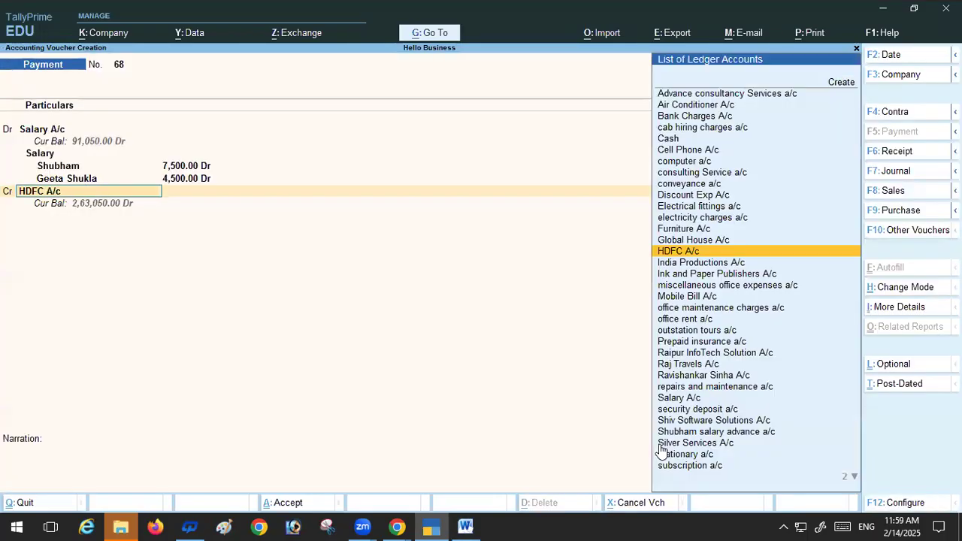
{"action": "key", "text": "Return"}
{"action": "key", "text": "Return"}
{"action": "key", "text": "Return"}
{"action": "key", "text": "Return"}
{"action": "key", "text": "Return"}
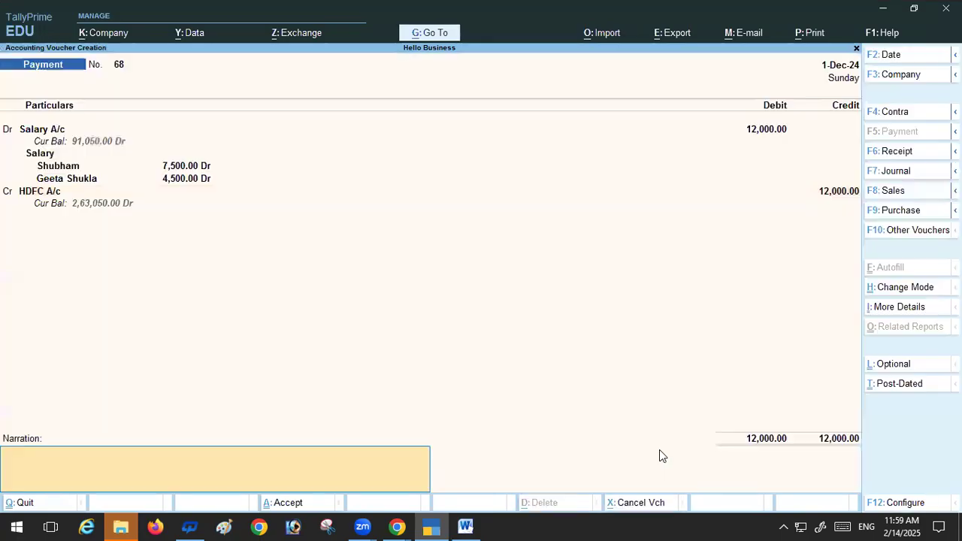
{"action": "key", "text": "Return"}
{"action": "left_click", "coordinate": [660, 454]}
{"action": "key", "text": "Return"}
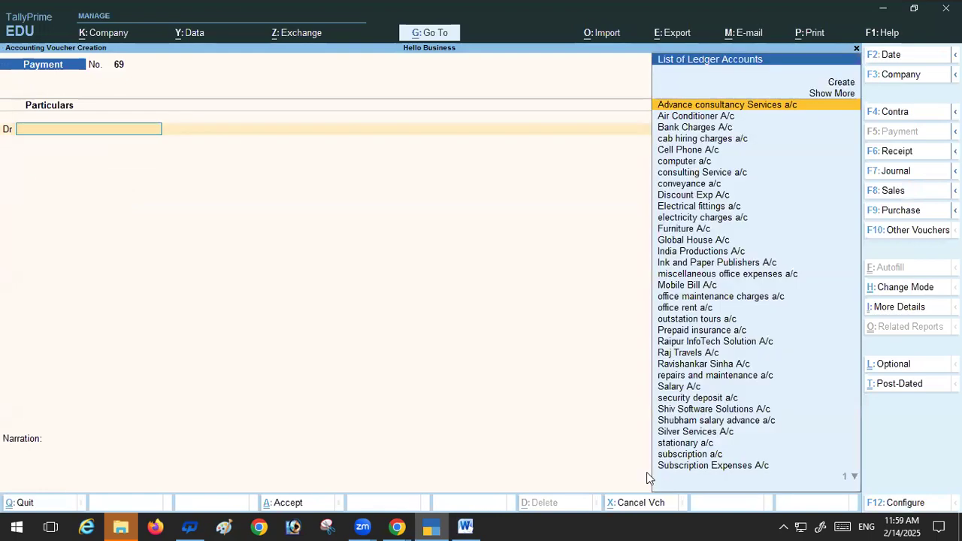
Step: Check transaction 101 in the Word document and debit cab hiring charges a/c with 3,000 in a new TallyPrime journal voucher
{"action": "left_click", "coordinate": [465, 526]}
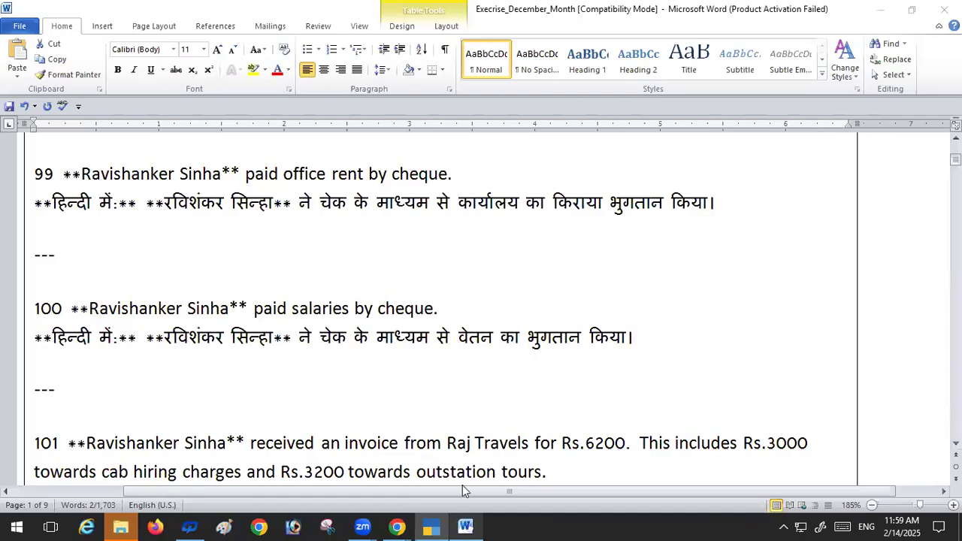
{"action": "scroll", "coordinate": [367, 350], "scroll_direction": "down", "scroll_amount": 5}
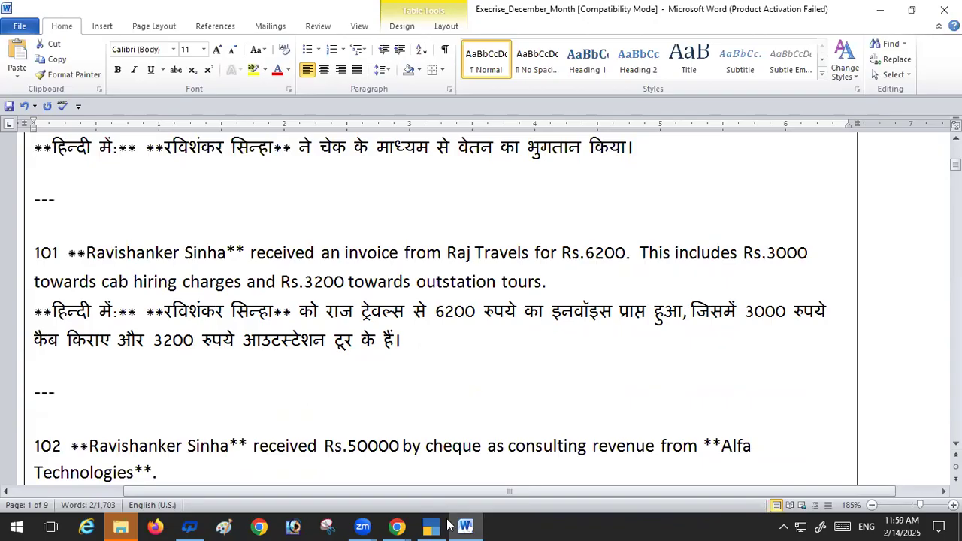
{"action": "mouse_move", "coordinate": [432, 526]}
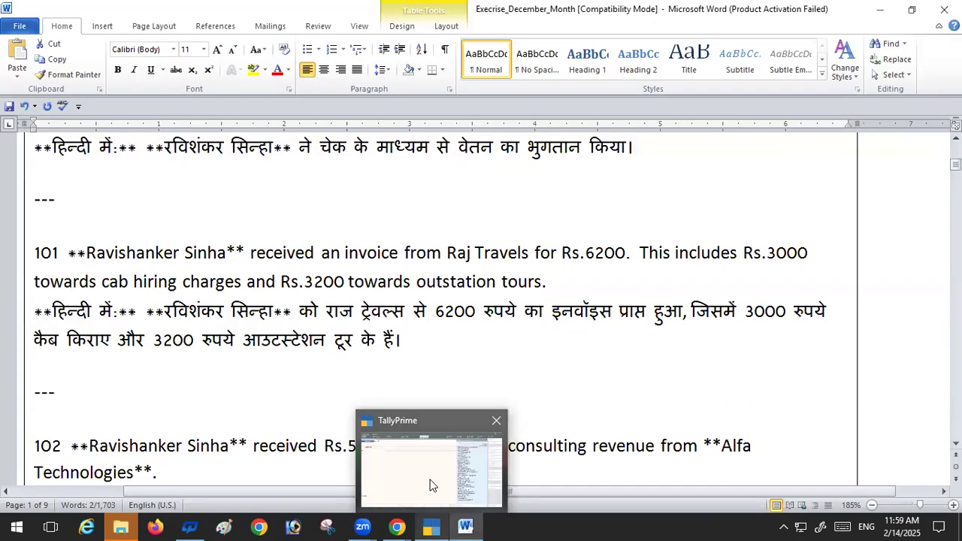
{"action": "left_click", "coordinate": [432, 485]}
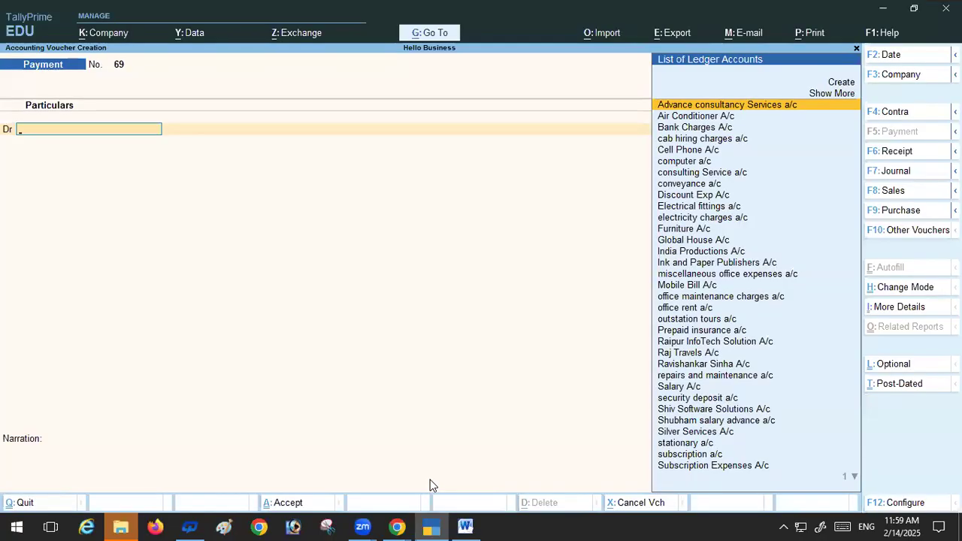
{"action": "key", "text": "F7"}
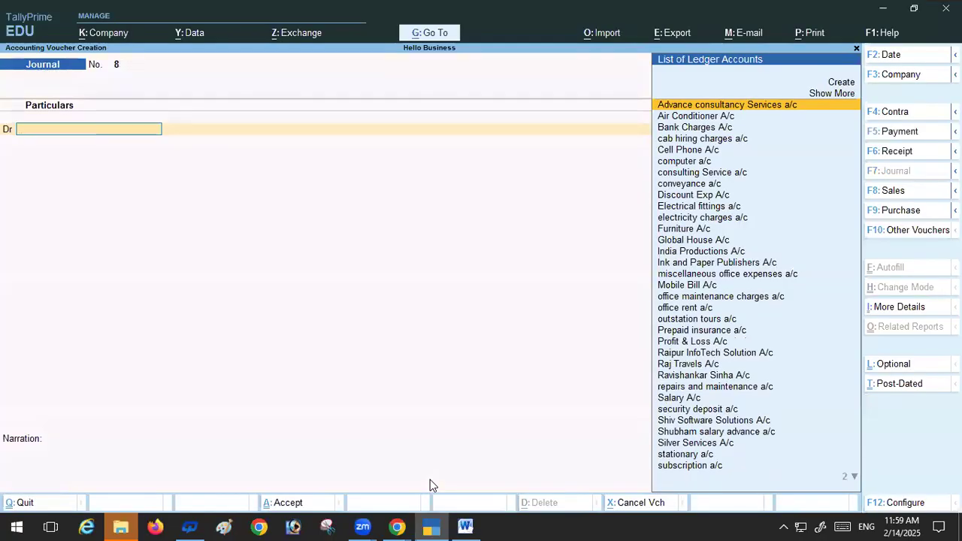
{"action": "left_click", "coordinate": [669, 142]}
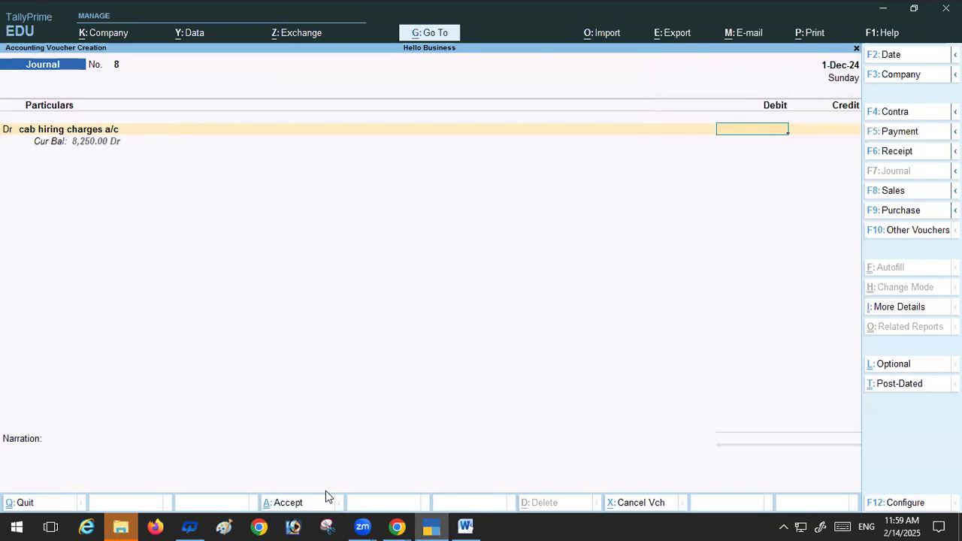
{"action": "left_click", "coordinate": [465, 526]}
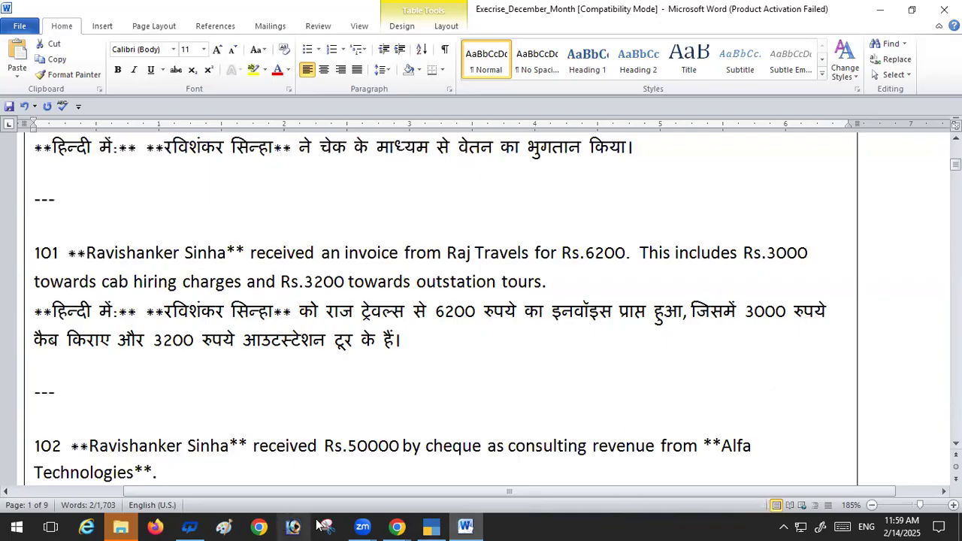
{"action": "left_click", "coordinate": [431, 526]}
{"action": "type", "text": "3,000"}
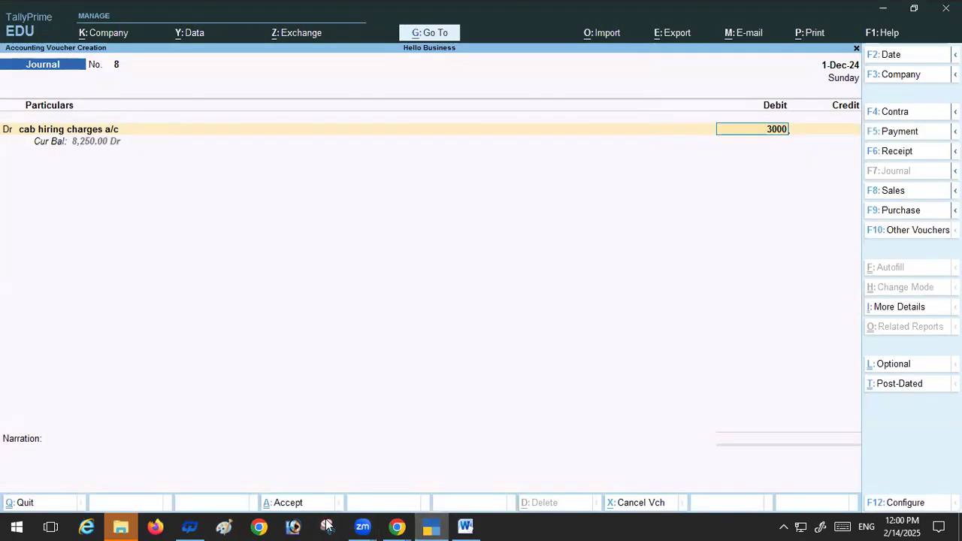
{"action": "key", "text": "Return"}
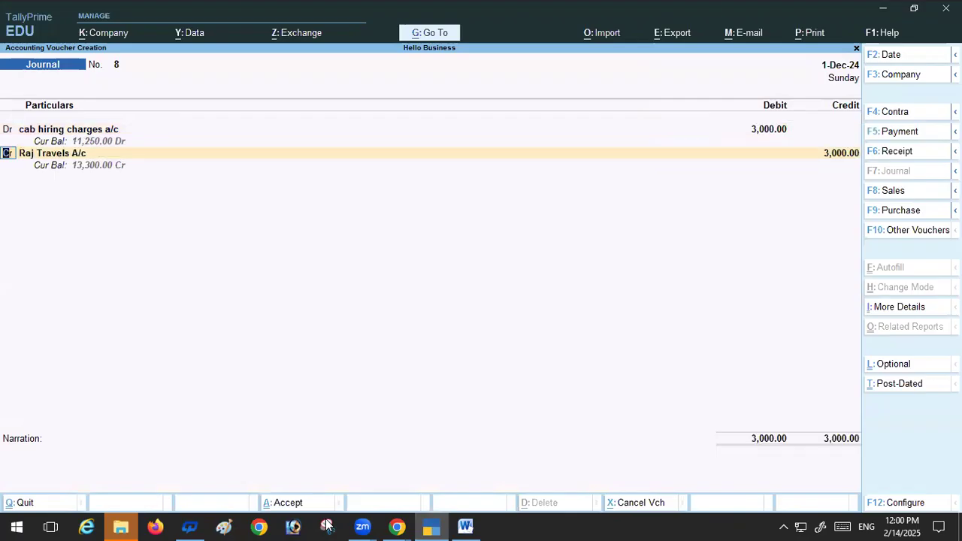
Step: Change the journal voucher's second line to a debit of 3,200 to outstation tours a/c
{"action": "type", "text": "D"}
{"action": "key", "text": "Return"}
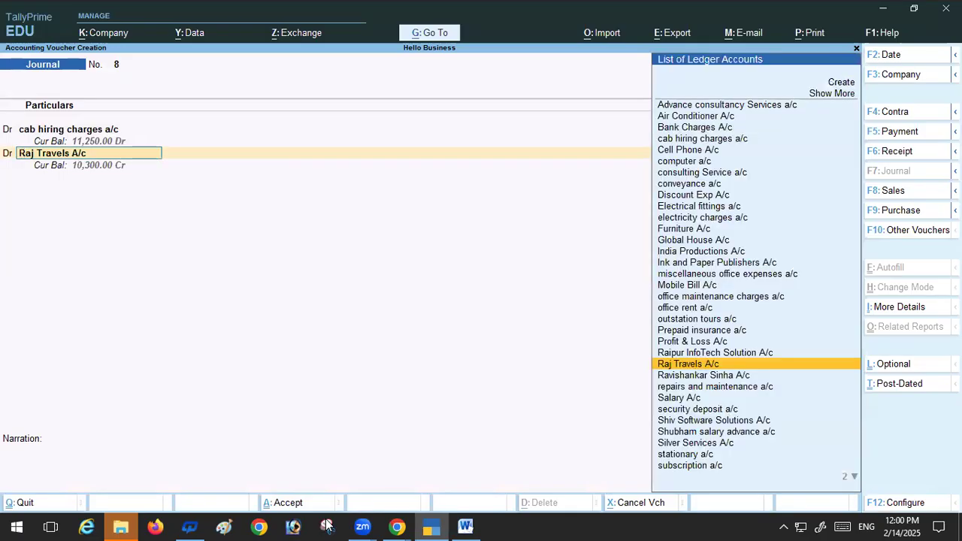
{"action": "left_click", "coordinate": [675, 321]}
{"action": "type", "text": "3200"}
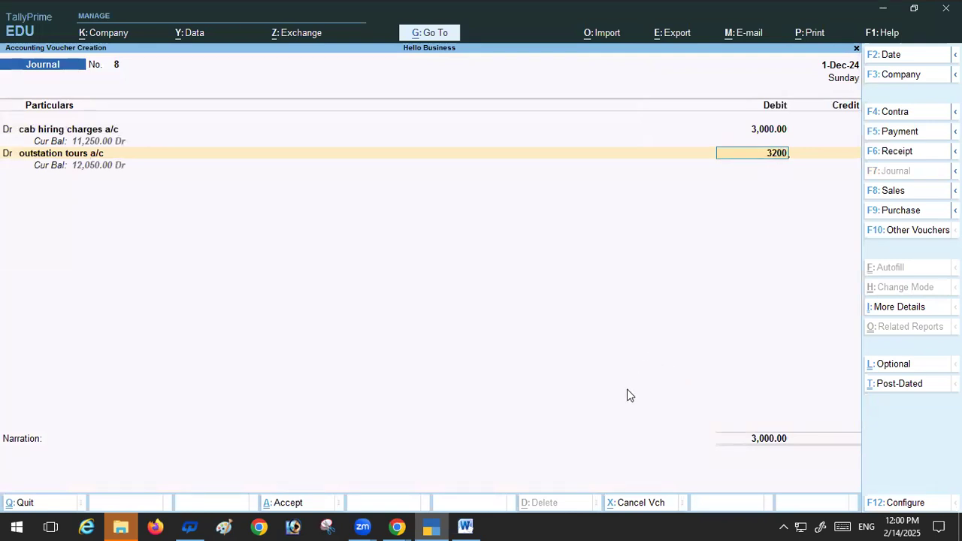
{"action": "key", "text": "Return"}
Step: Credit Raj Travels A/c with 6,200 as a New Ref bill and save the journal voucher without a narration
{"action": "key", "text": "Return"}
{"action": "key", "text": "Return"}
{"action": "key", "text": "Return"}
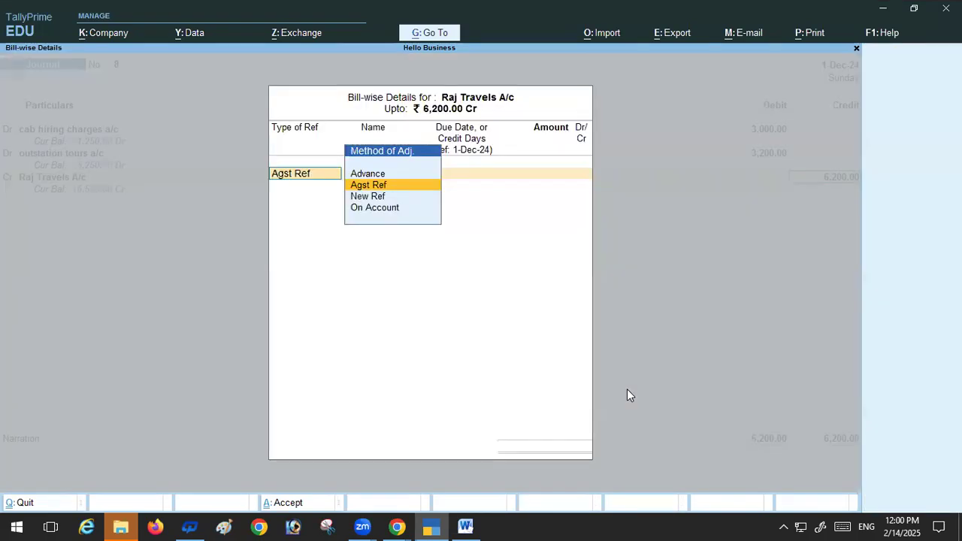
{"action": "left_click", "coordinate": [367, 196]}
{"action": "key", "text": "Return"}
{"action": "key", "text": "Return"}
{"action": "key", "text": "Return"}
{"action": "key", "text": "Return"}
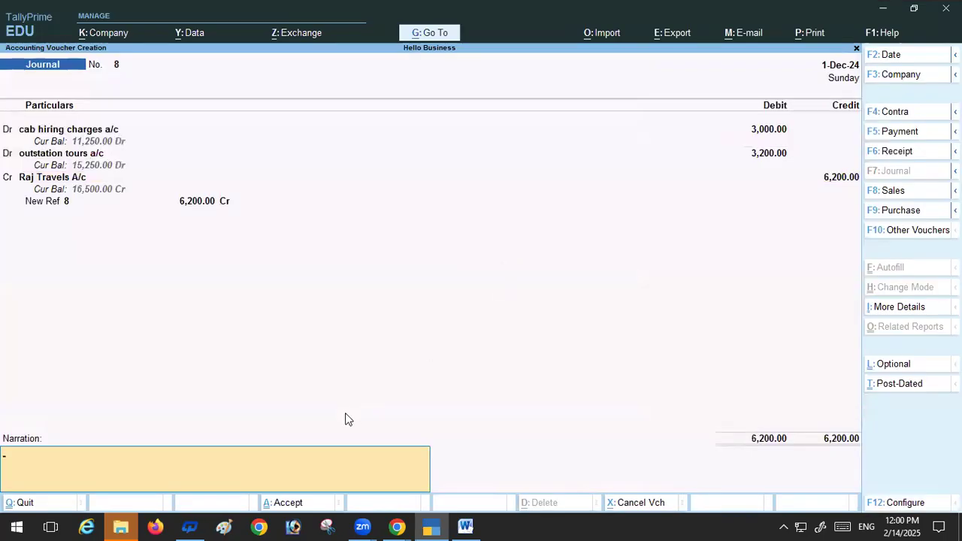
{"action": "key", "text": "Return"}
{"action": "key", "text": "Return"}
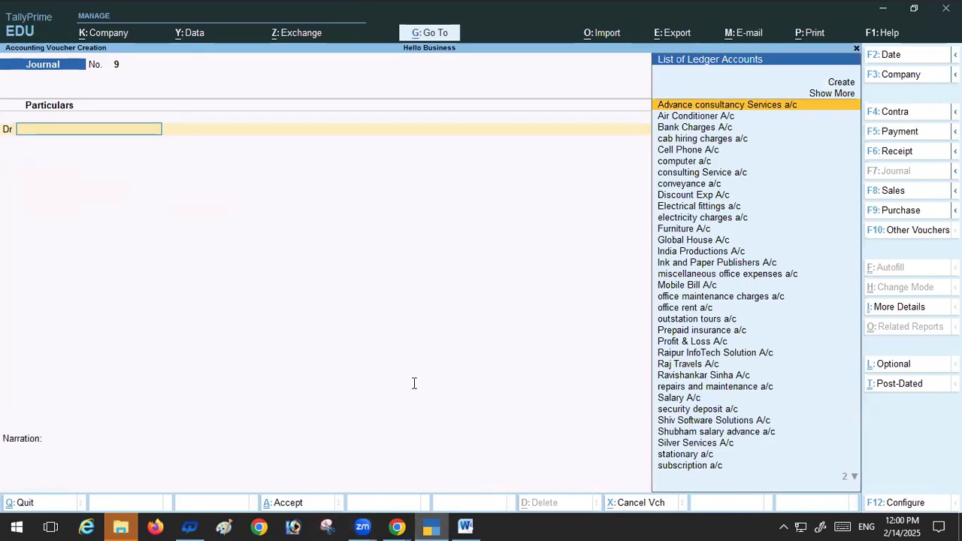
Step: Check transaction 102 in Word and credit Advance consultancy Services a/c with 50,000 in a new TallyPrime receipt voucher
{"action": "key", "text": "alt+Tab"}
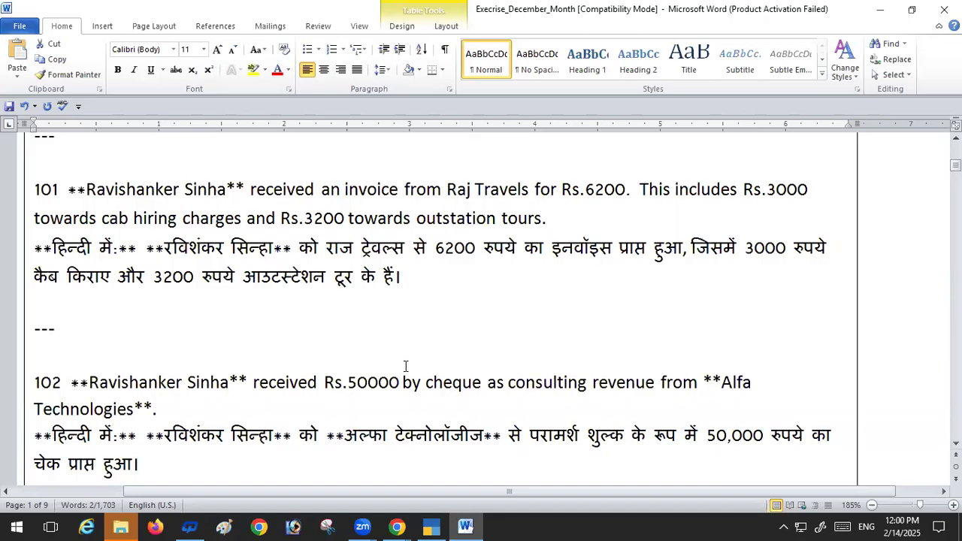
{"action": "scroll", "coordinate": [406, 367], "scroll_direction": "down", "scroll_amount": 3}
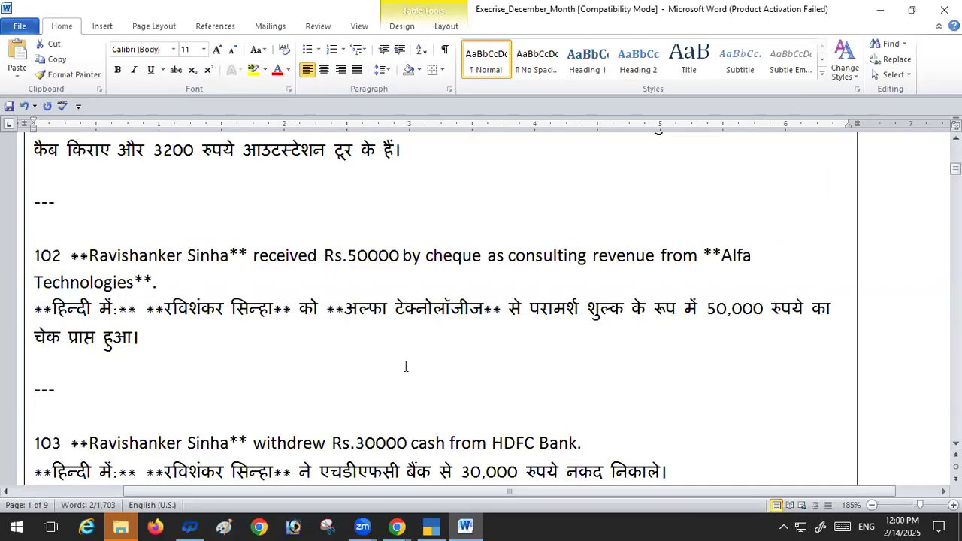
{"action": "scroll", "coordinate": [279, 256], "scroll_direction": "down", "scroll_amount": 1}
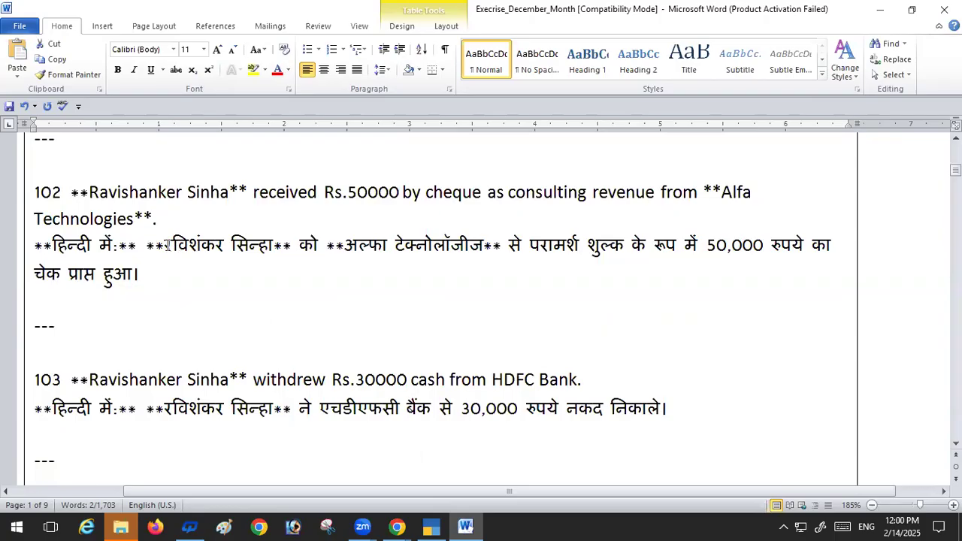
{"action": "left_click", "coordinate": [433, 526]}
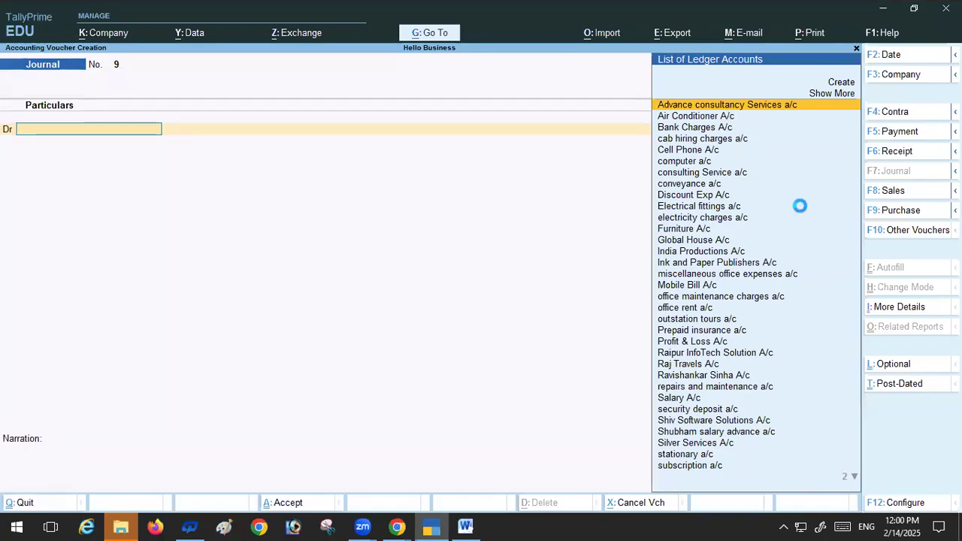
{"action": "key", "text": "F6"}
{"action": "key", "text": "Return"}
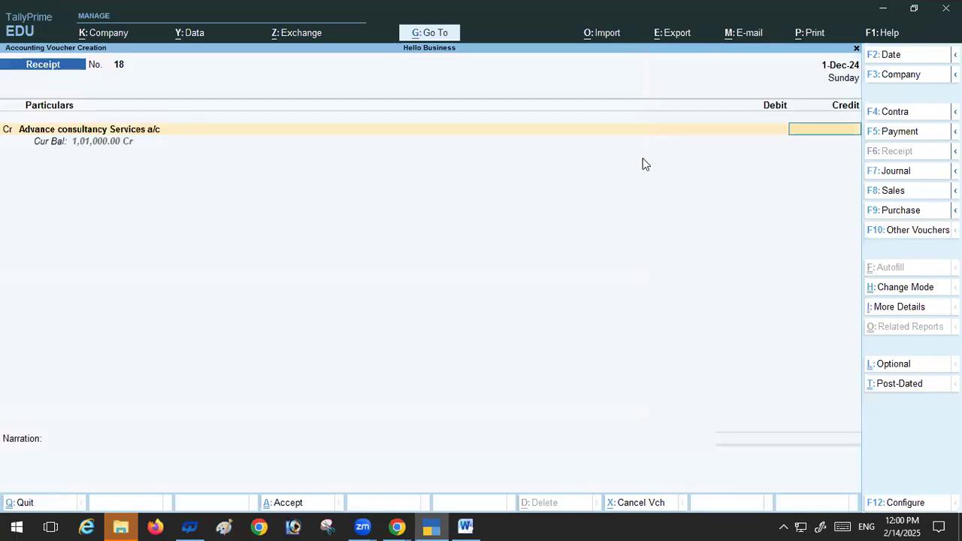
{"action": "type", "text": "50000"}
{"action": "key", "text": "Return"}
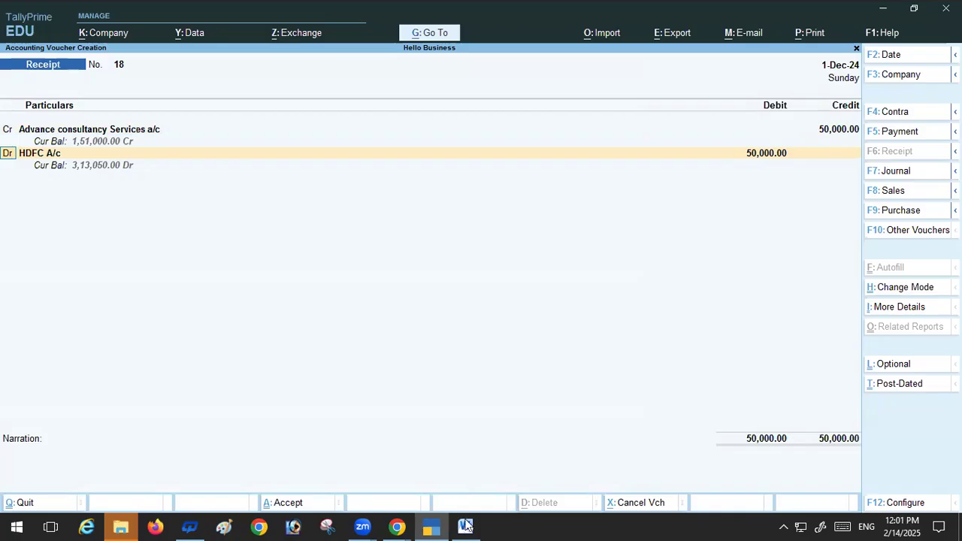
Step: Recheck transaction 102 in Word and save the TallyPrime receipt voucher, keeping the 50,000 HDFC A/c debit and no narration
{"action": "mouse_move", "coordinate": [466, 526]}
{"action": "left_click", "coordinate": [447, 477]}
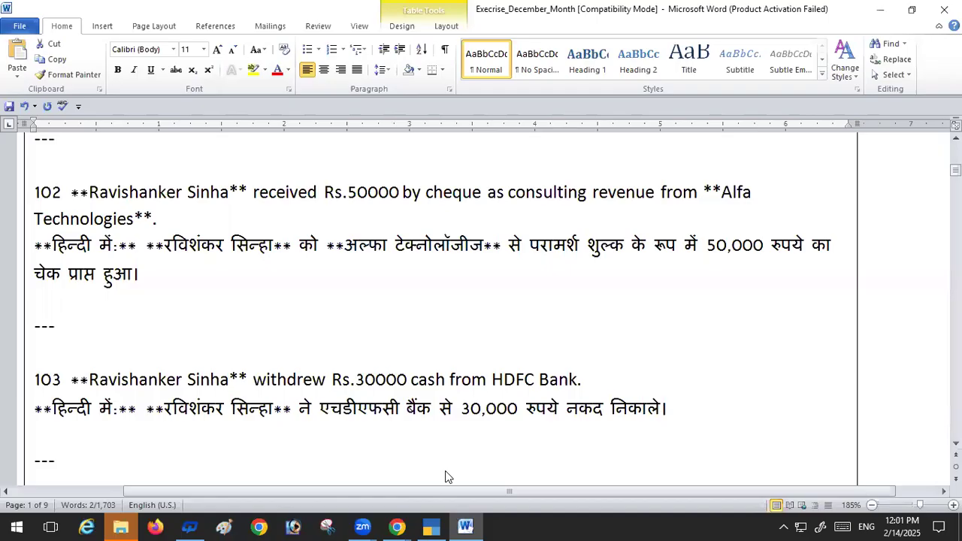
{"action": "left_click", "coordinate": [434, 521]}
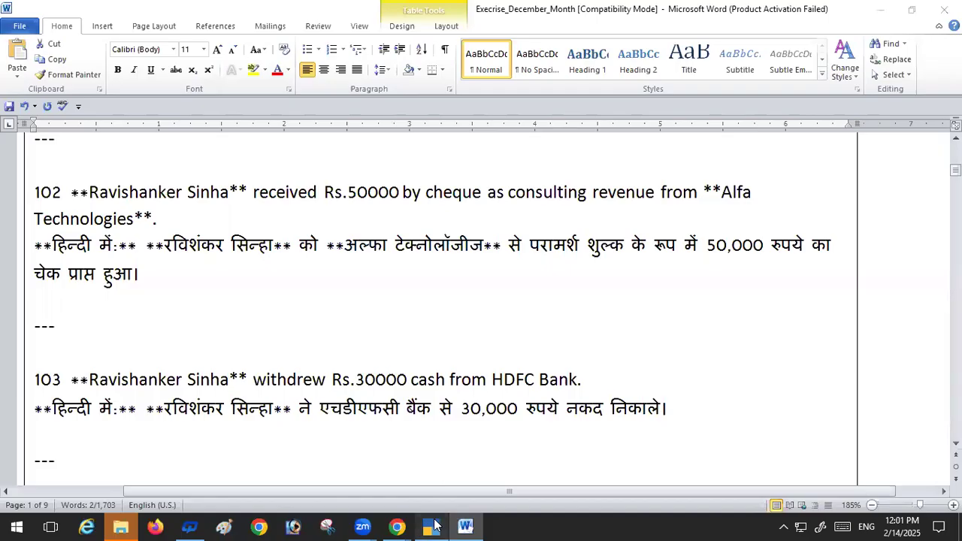
{"action": "key", "text": "Return"}
{"action": "key", "text": "Return"}
{"action": "key", "text": "Return"}
{"action": "key", "text": "Return"}
{"action": "key", "text": "Return"}
{"action": "key", "text": "Return"}
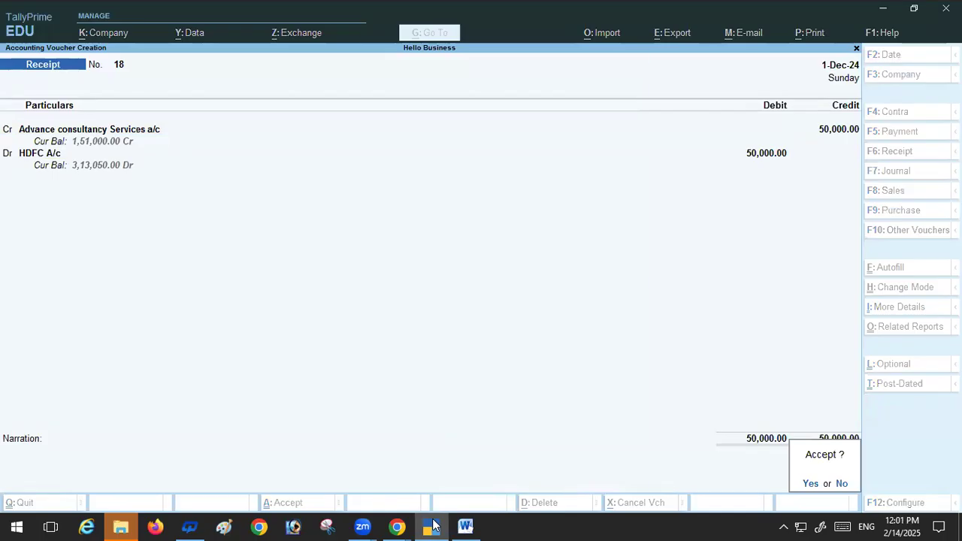
{"action": "key", "text": "Return"}
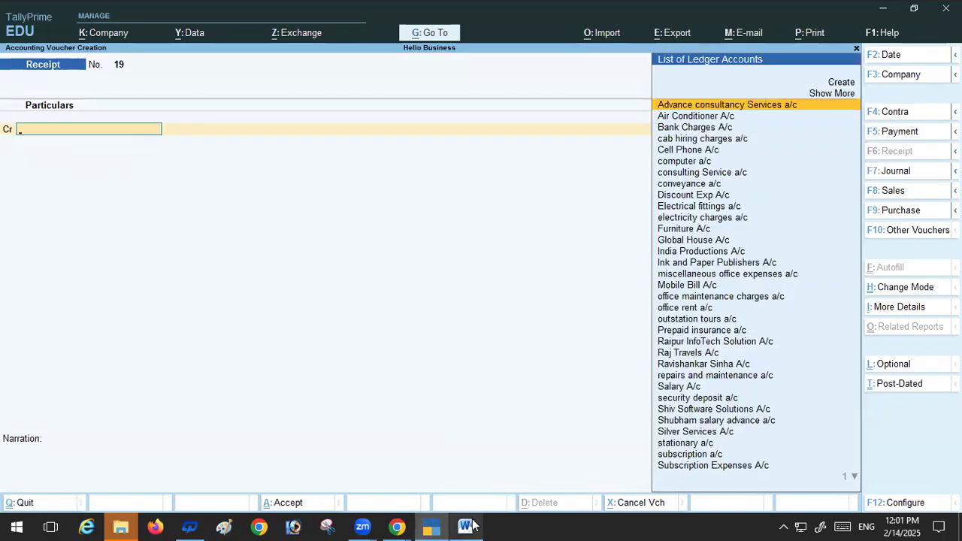
Step: Check transaction 103 in the Word document and credit HDFC A/c with 30,000 in a new TallyPrime contra voucher
{"action": "left_click", "coordinate": [468, 526]}
{"action": "scroll", "coordinate": [293, 366], "scroll_direction": "down", "scroll_amount": 2}
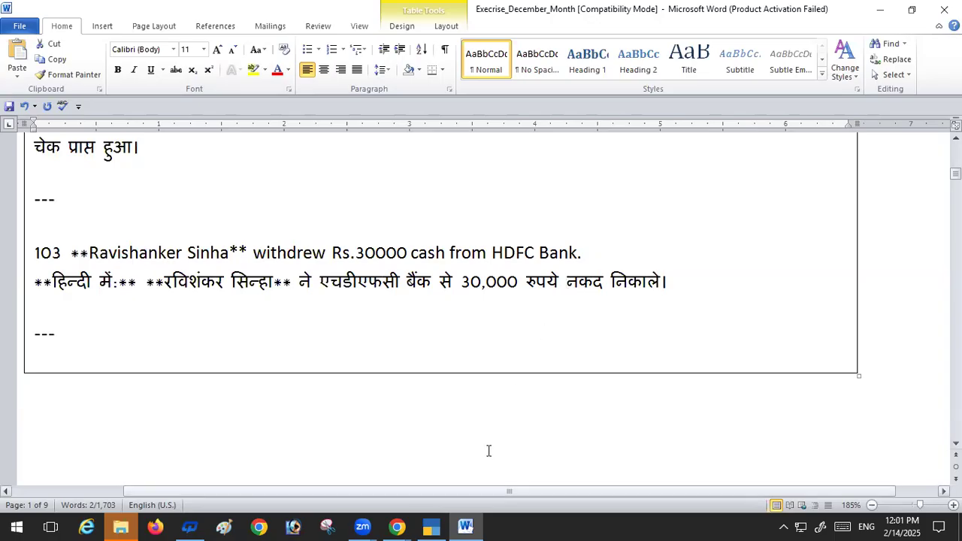
{"action": "left_click", "coordinate": [432, 526]}
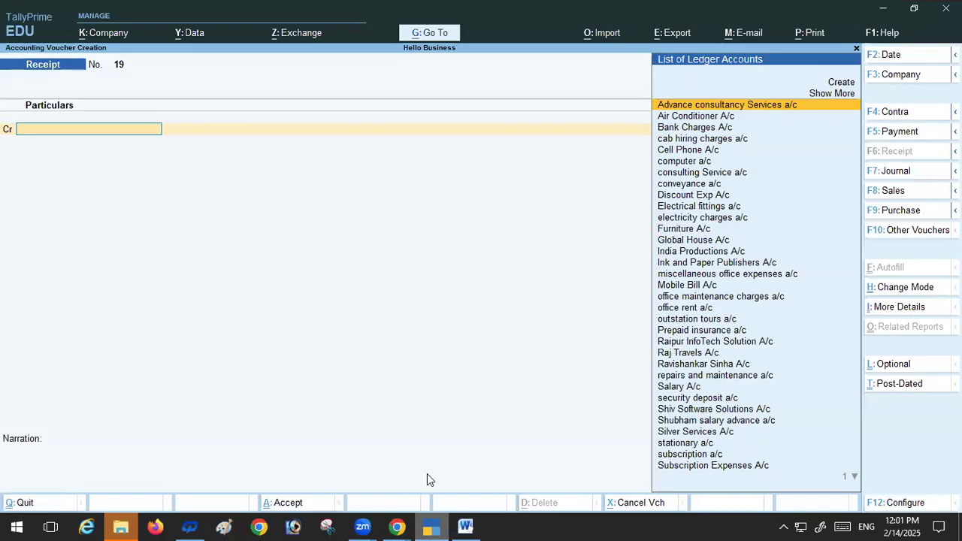
{"action": "key", "text": "F4"}
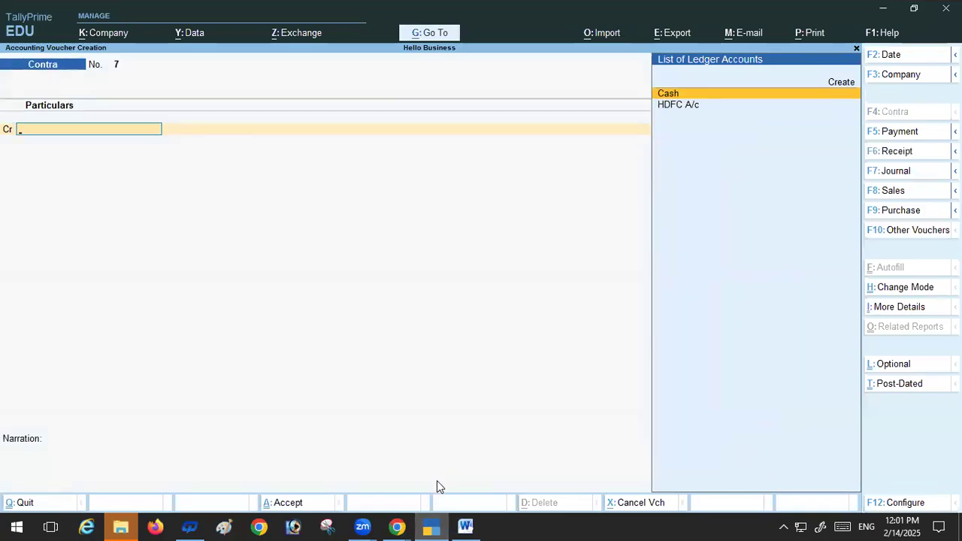
{"action": "left_click", "coordinate": [689, 107]}
{"action": "left_click", "coordinate": [690, 107]}
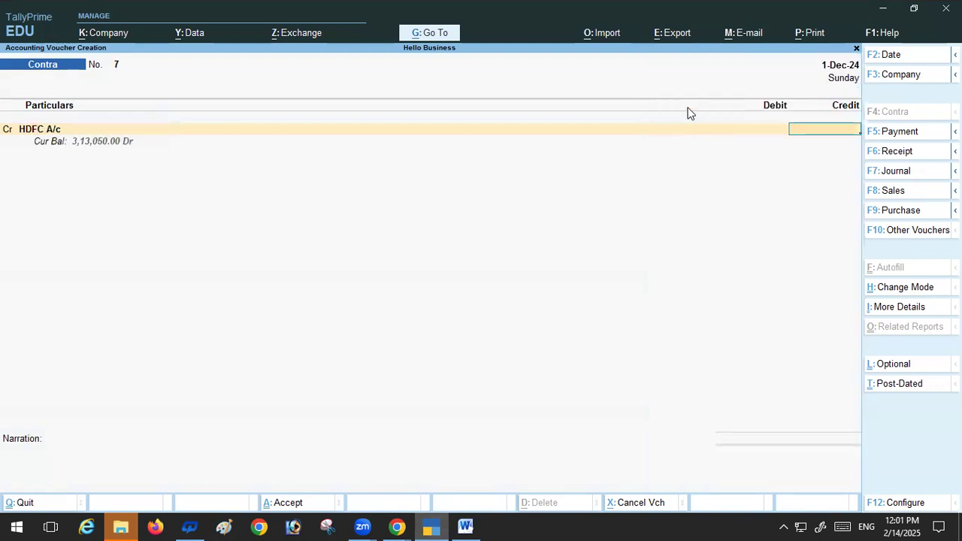
{"action": "type", "text": "30,000"}
{"action": "key", "text": "Return"}
{"action": "key", "text": "Return"}
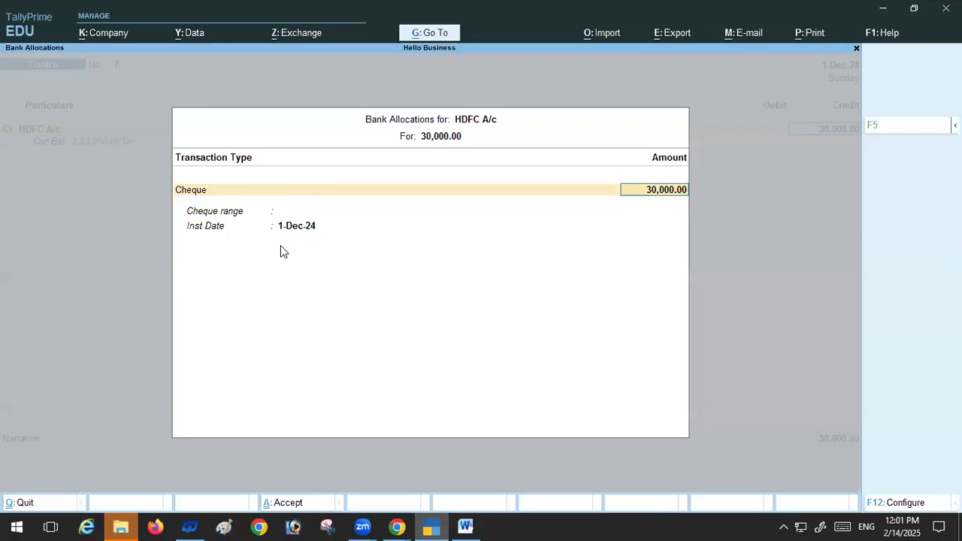
Step: Keep the default Cheque bank allocation, debit Cash with 30,000 and save the contra voucher without a narration
{"action": "key", "text": "Return"}
{"action": "key", "text": "Return"}
{"action": "key", "text": "Return"}
{"action": "key", "text": "Return"}
{"action": "key", "text": "Return"}
{"action": "key", "text": "Return"}
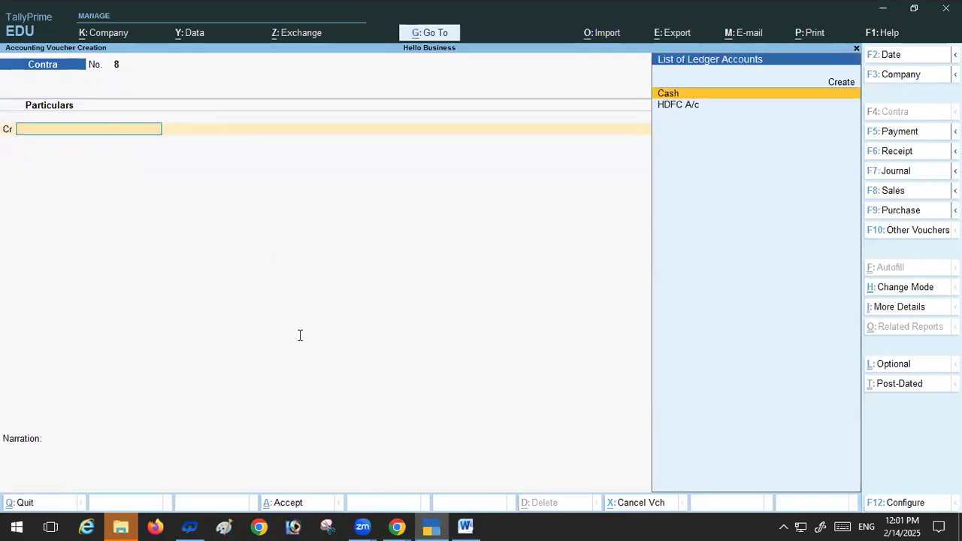
Step: Check transaction 104 in Word and debit office maintenance charges a/c with 750 in a new TallyPrime payment voucher
{"action": "key", "text": "alt+Tab"}
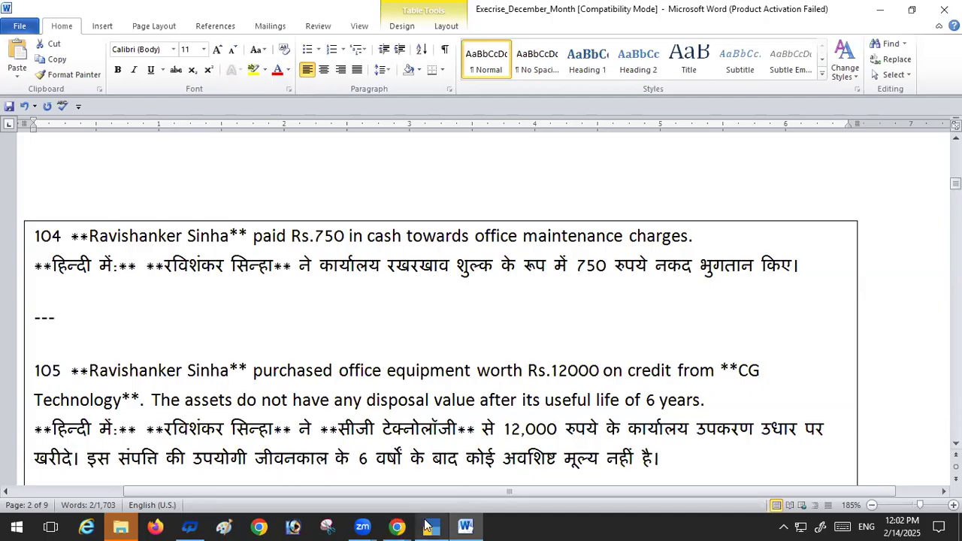
{"action": "left_click", "coordinate": [431, 526]}
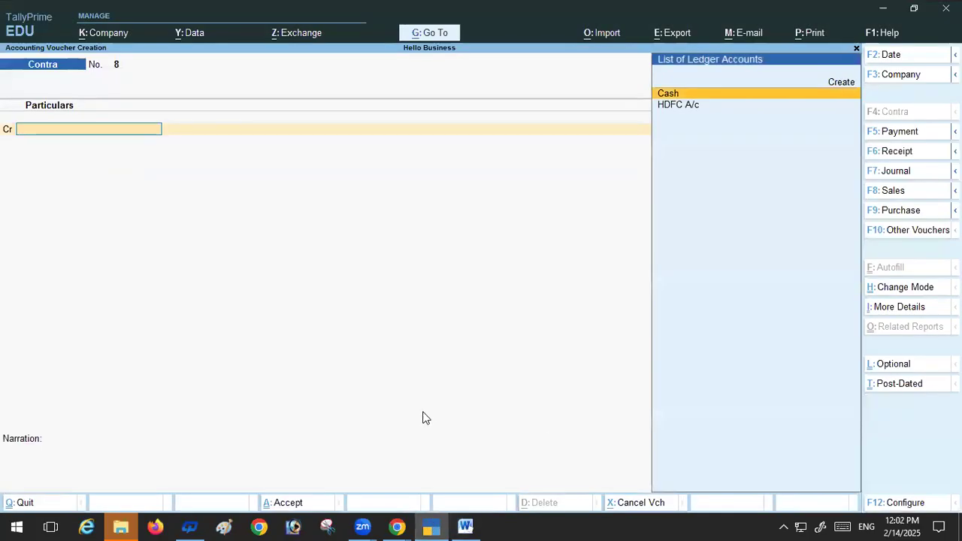
{"action": "key", "text": "F5"}
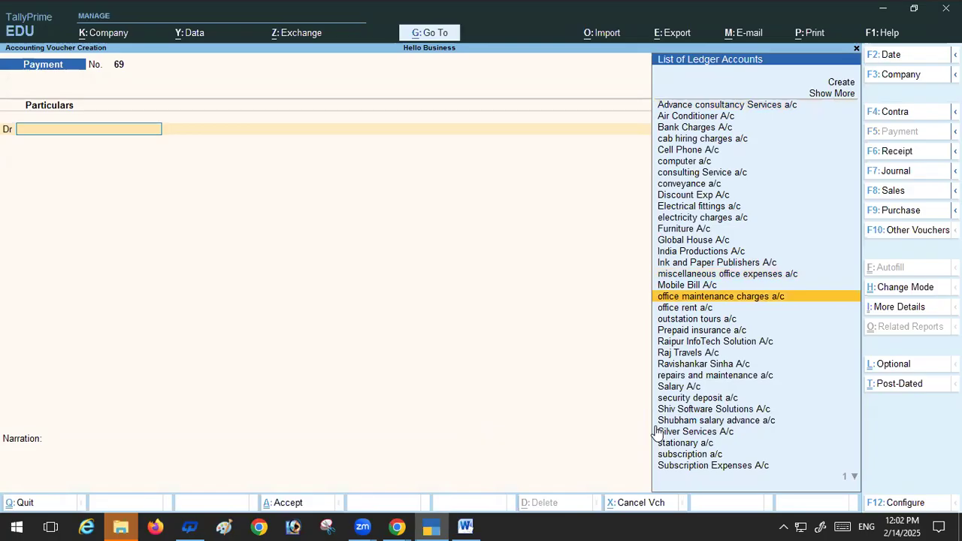
{"action": "key", "text": "Return"}
{"action": "type", "text": "750"}
{"action": "key", "text": "Return"}
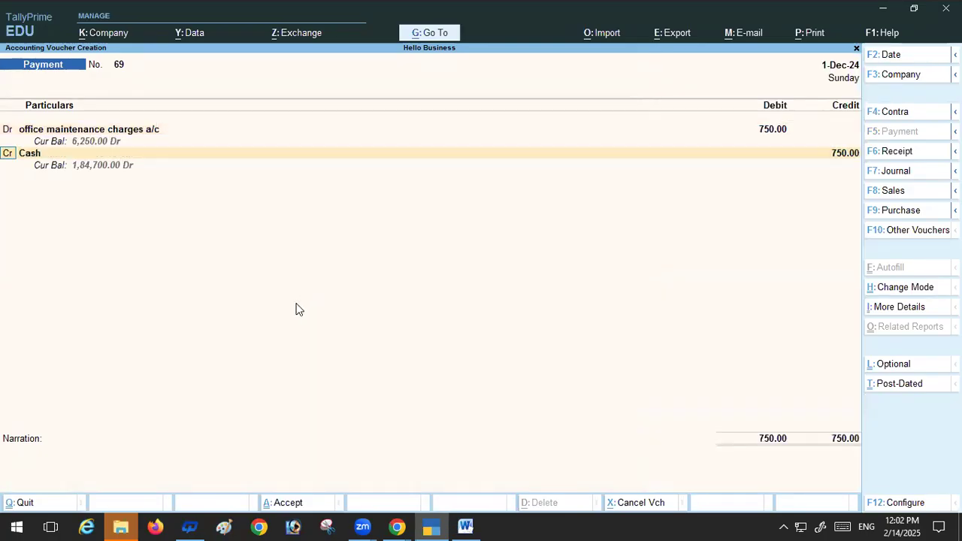
Step: Keep Cash as the 750 credit entry and save the office maintenance payment voucher without a narration
{"action": "key", "text": "Return"}
{"action": "key", "text": "Return"}
{"action": "key", "text": "Return"}
{"action": "key", "text": "Return"}
{"action": "key", "text": "Return"}
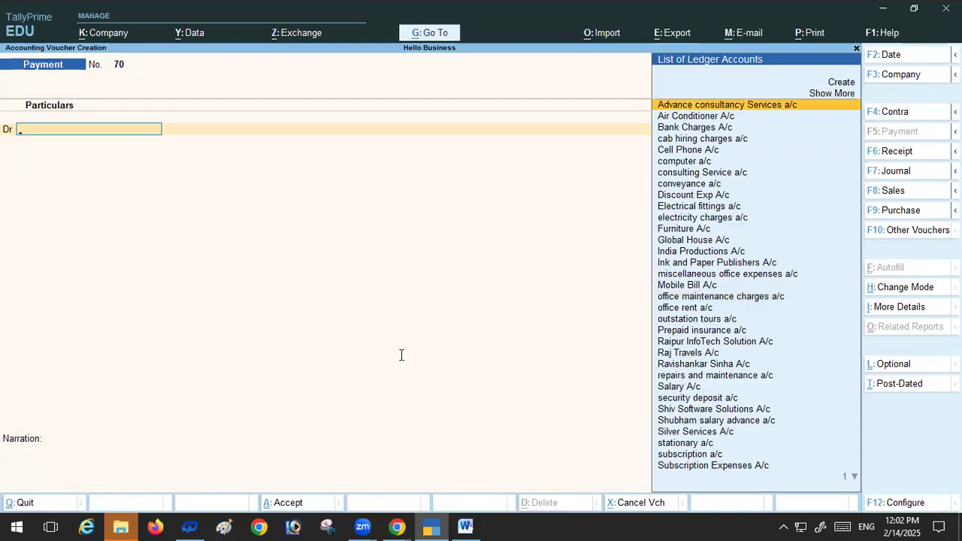
Step: Switch to the Word document and examine transaction 105 for the item bought, its price, credit terms, supplier and useful life
{"action": "key", "text": "alt+Tab"}
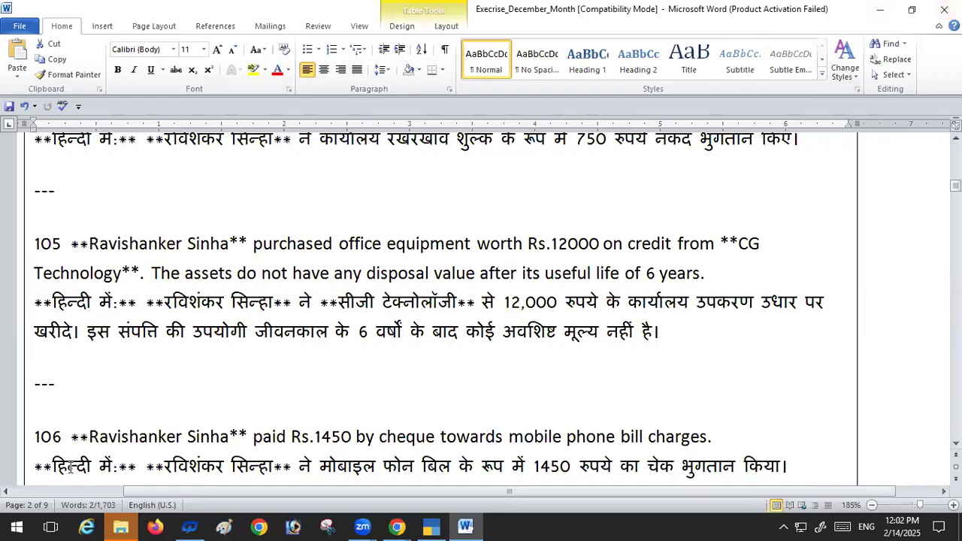
{"action": "left_click_drag", "start_coordinate": [337, 302], "coordinate": [429, 314]}
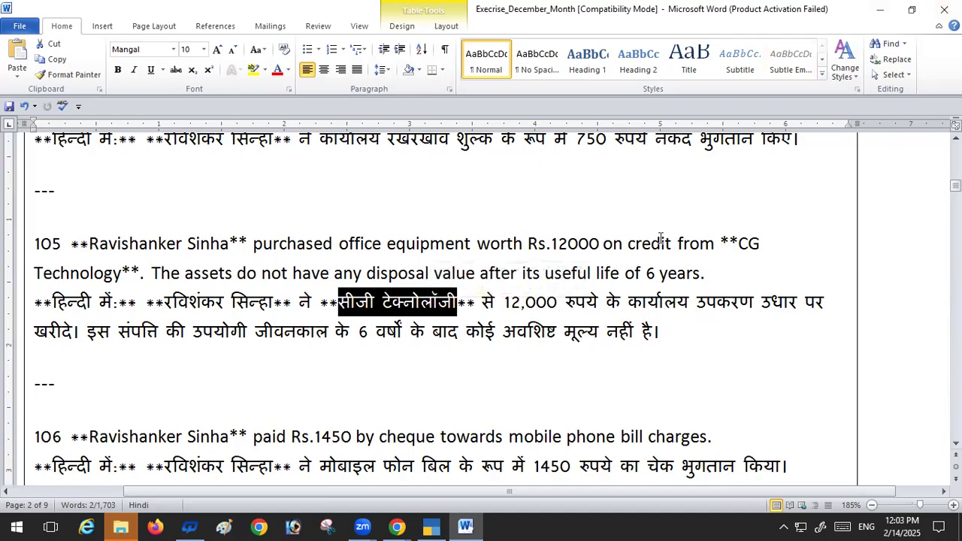
{"action": "left_click_drag", "start_coordinate": [628, 244], "coordinate": [673, 245]}
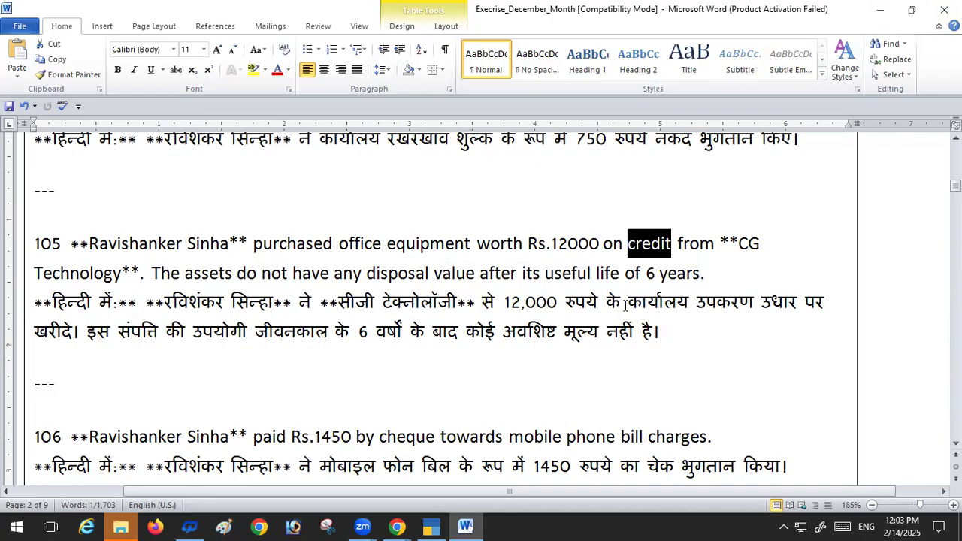
{"action": "left_click_drag", "start_coordinate": [387, 243], "coordinate": [466, 248]}
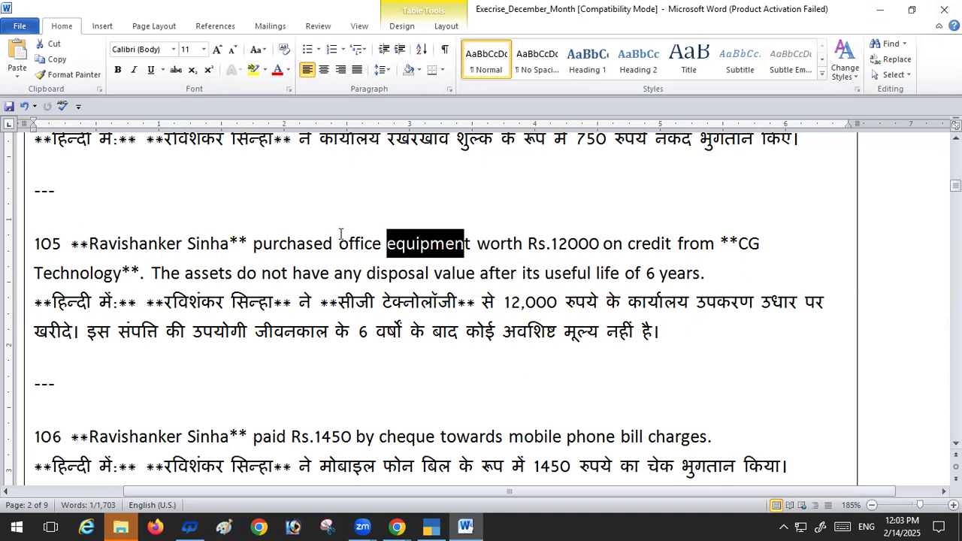
{"action": "left_click_drag", "start_coordinate": [339, 242], "coordinate": [445, 243]}
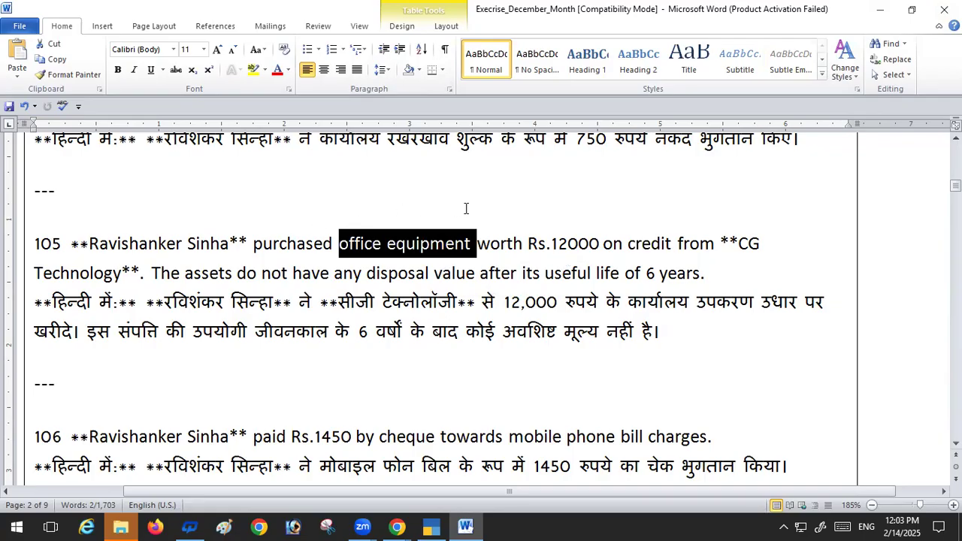
{"action": "left_click_drag", "start_coordinate": [352, 331], "coordinate": [406, 335]}
{"action": "left_click", "coordinate": [384, 351]}
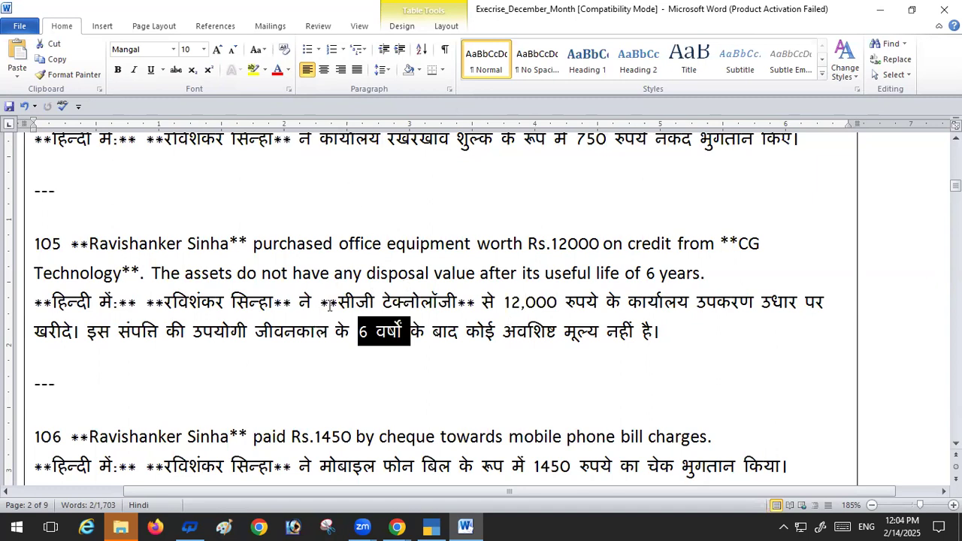
{"action": "left_click_drag", "start_coordinate": [333, 302], "coordinate": [433, 304]}
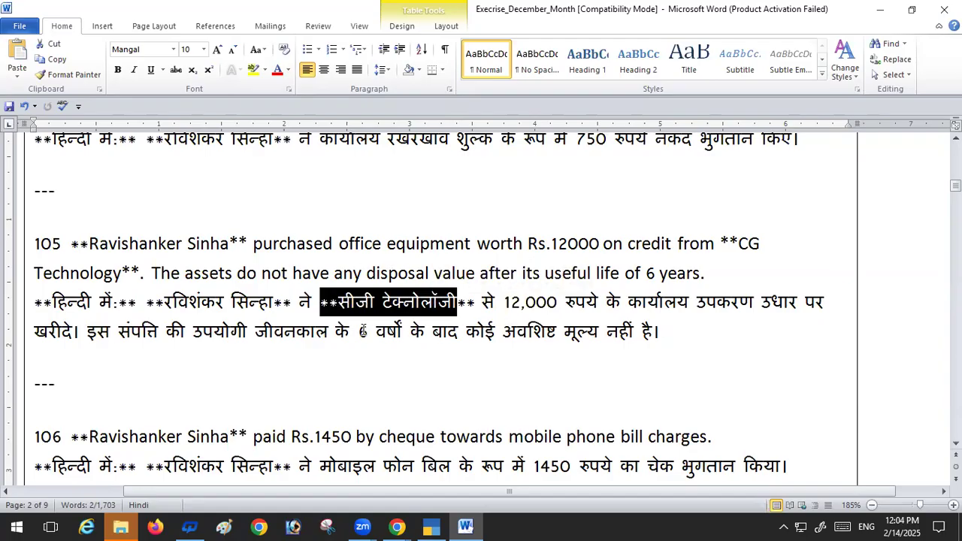
{"action": "left_click", "coordinate": [360, 331]}
{"action": "left_click_drag", "start_coordinate": [360, 331], "coordinate": [412, 332]}
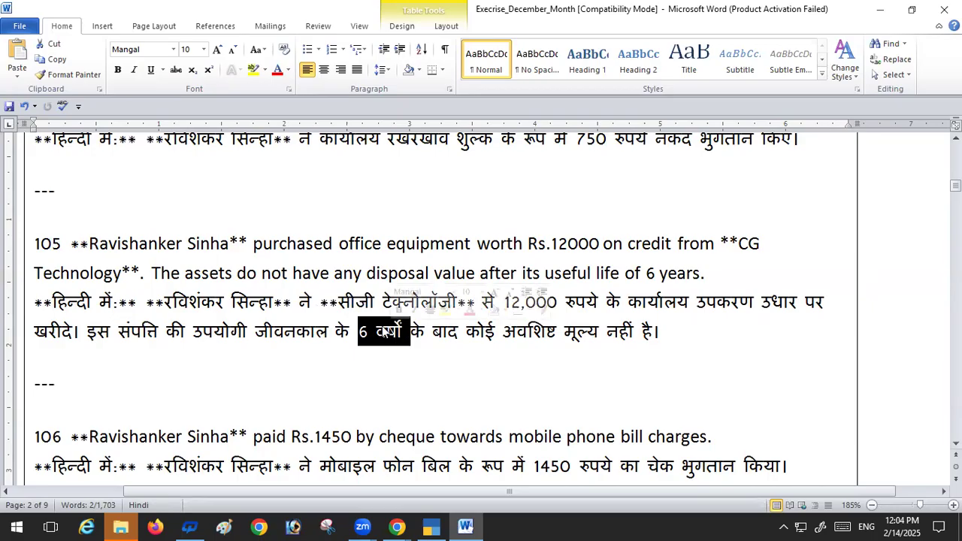
{"action": "left_click", "coordinate": [529, 315]}
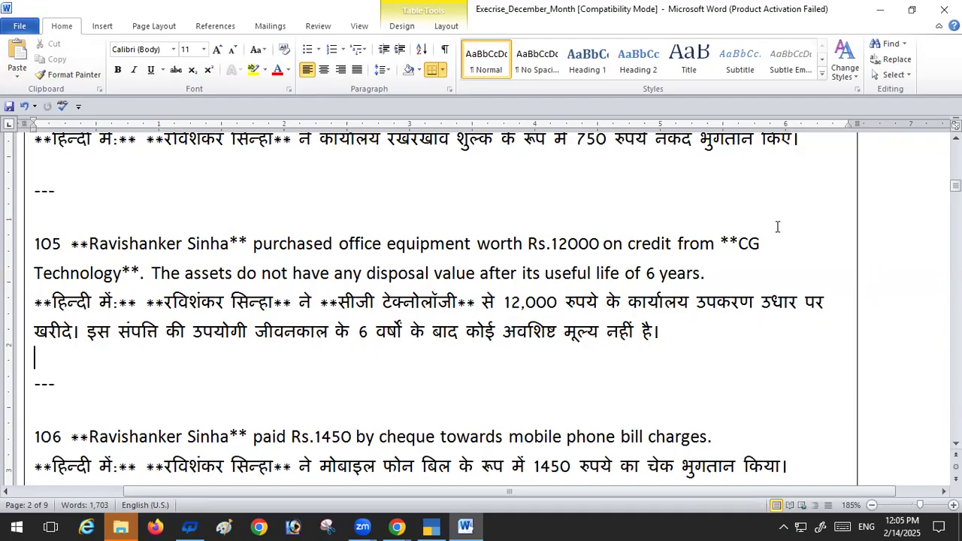
Step: Copy the supplier name from transaction 105 in Word and start a new TallyPrime ledger named CG Technology A/c
{"action": "left_click_drag", "start_coordinate": [738, 243], "coordinate": [774, 257]}
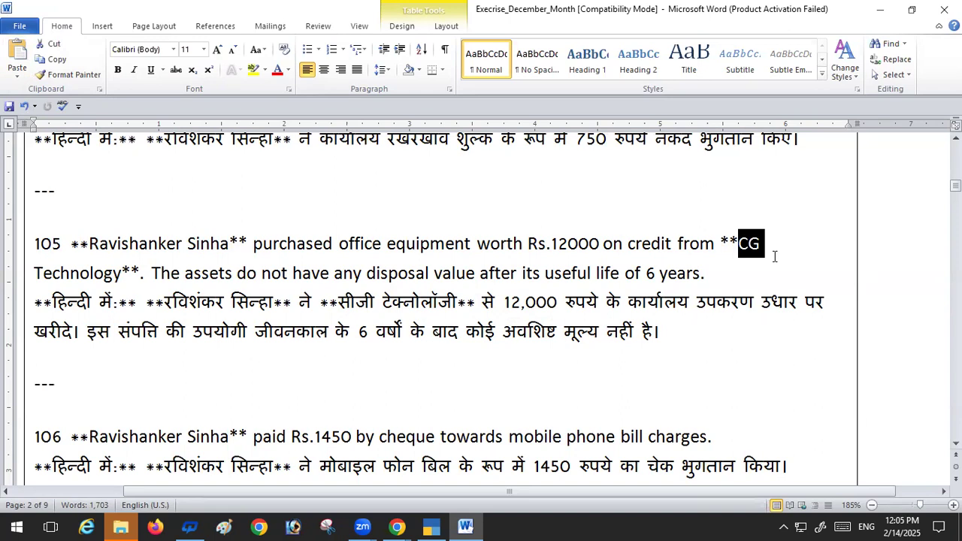
{"action": "left_click_drag", "start_coordinate": [123, 272], "coordinate": [18, 280]}
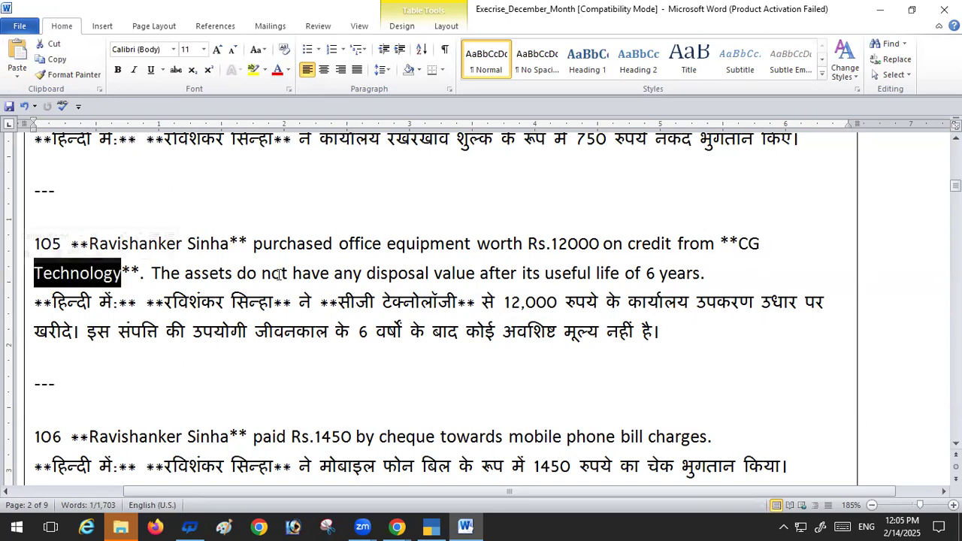
{"action": "left_click", "coordinate": [740, 243]}
{"action": "left_click_drag", "start_coordinate": [739, 243], "coordinate": [176, 272]}
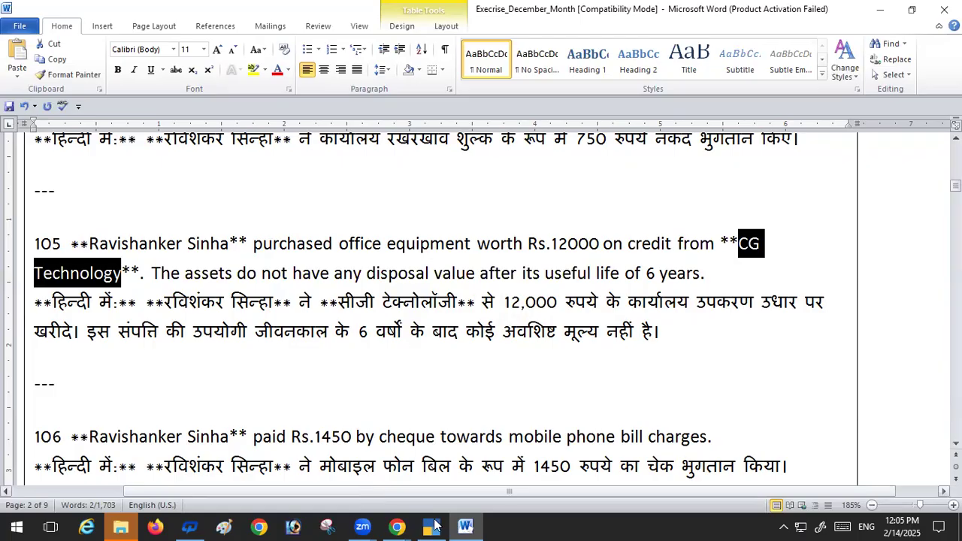
{"action": "key", "text": "alt+Tab"}
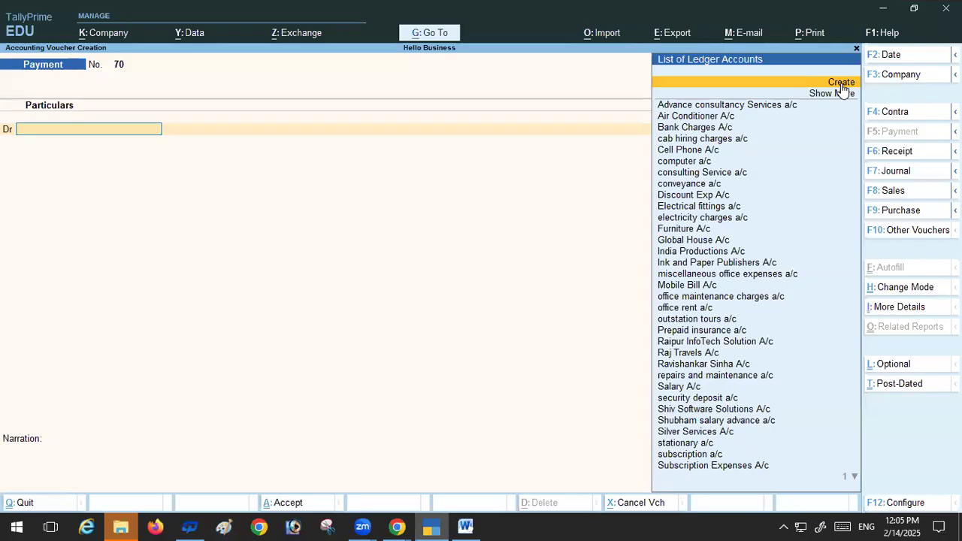
{"action": "left_click", "coordinate": [841, 85]}
{"action": "key", "text": "ctrl"}
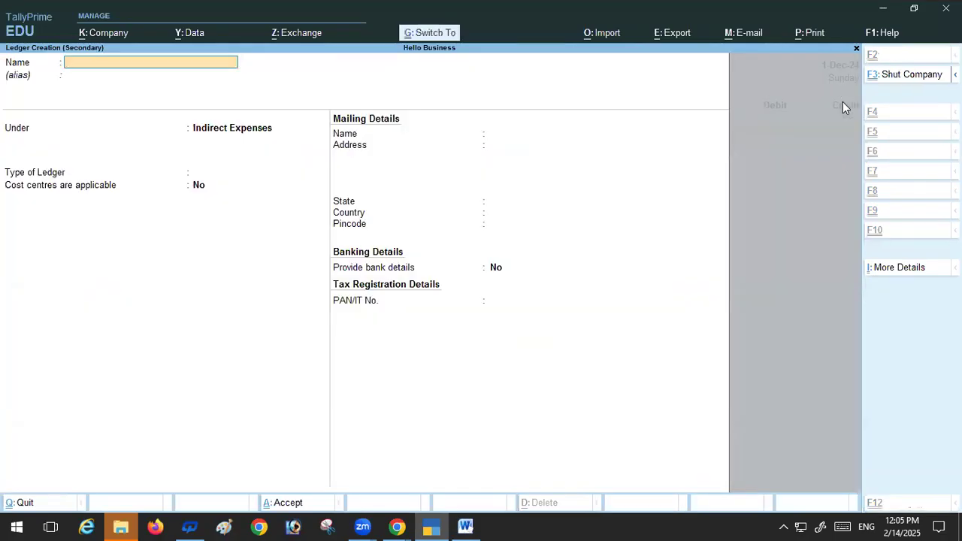
{"action": "type", "text": "CG Technology"}
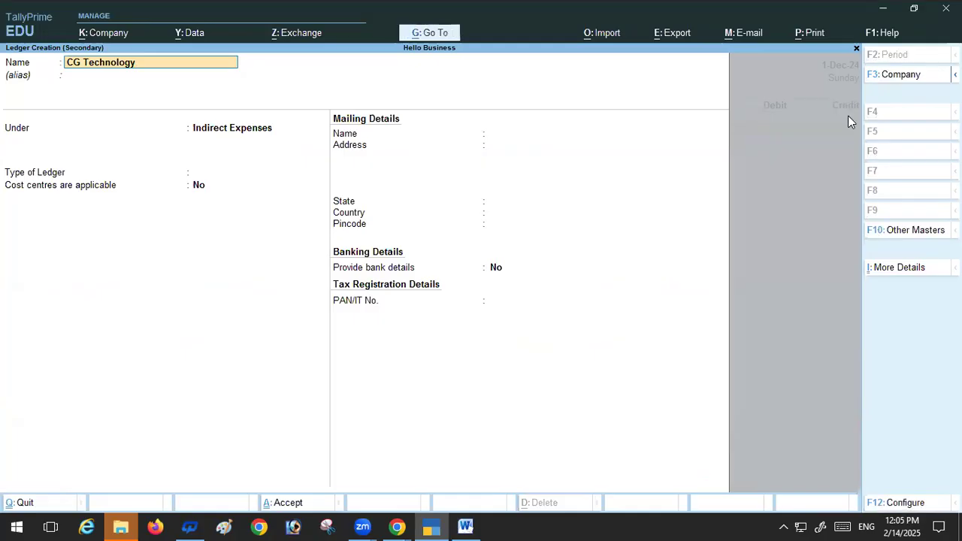
{"action": "type", "text": "a/c"}
{"action": "key", "text": "Return"}
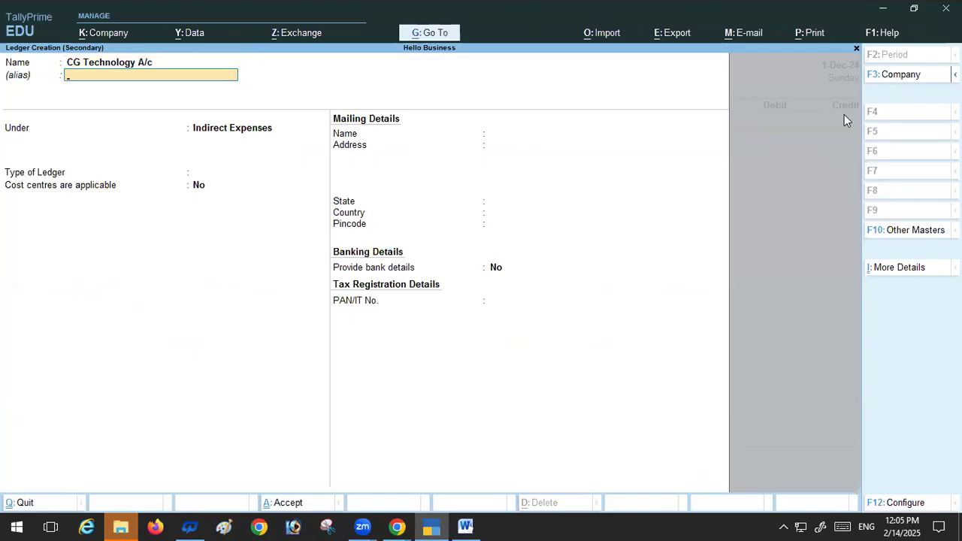
Step: Place the CG Technology A/c ledger under Sundry Creditors, keep its default settings and mailing details, and save it
{"action": "key", "text": "Return"}
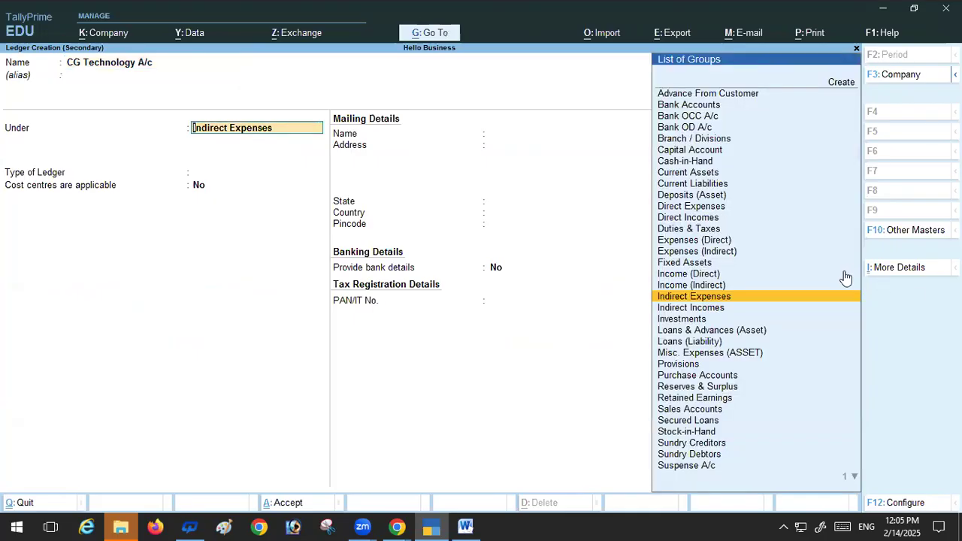
{"action": "left_click", "coordinate": [672, 446]}
{"action": "key", "text": "Return"}
{"action": "key", "text": "Return"}
{"action": "key", "text": "Return"}
{"action": "key", "text": "Return"}
{"action": "key", "text": "Return"}
{"action": "key", "text": "Return"}
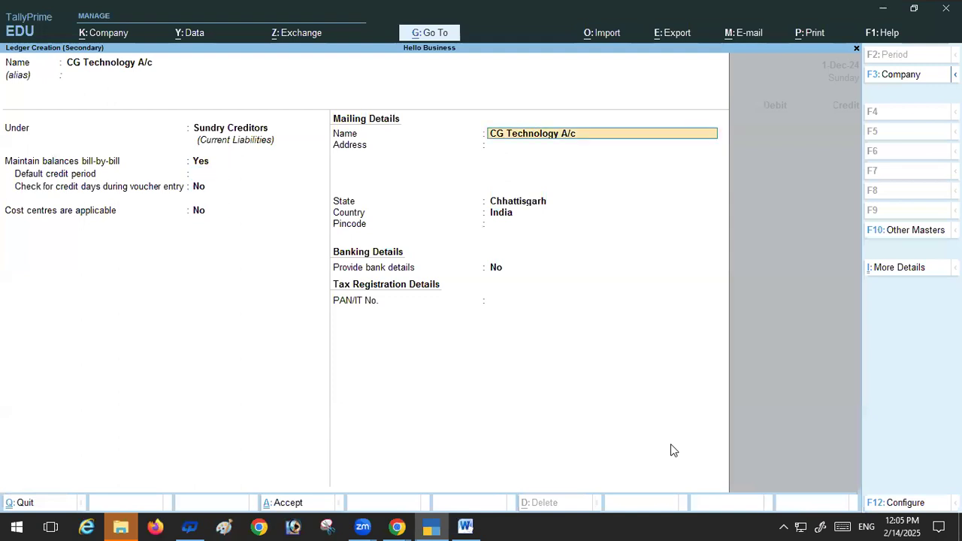
{"action": "key", "text": "Return"}
{"action": "key", "text": "Return"}
{"action": "key", "text": "Return"}
{"action": "key", "text": "Return"}
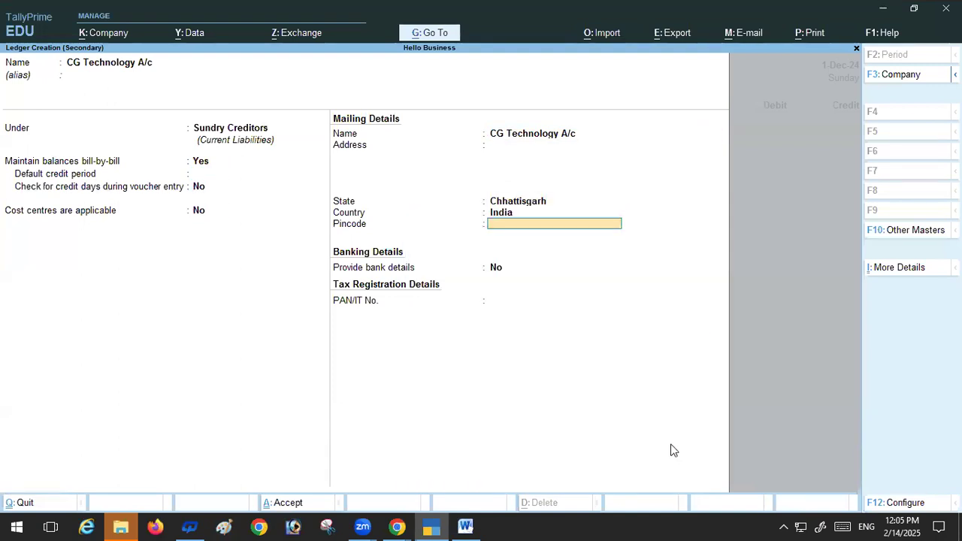
{"action": "key", "text": "Return"}
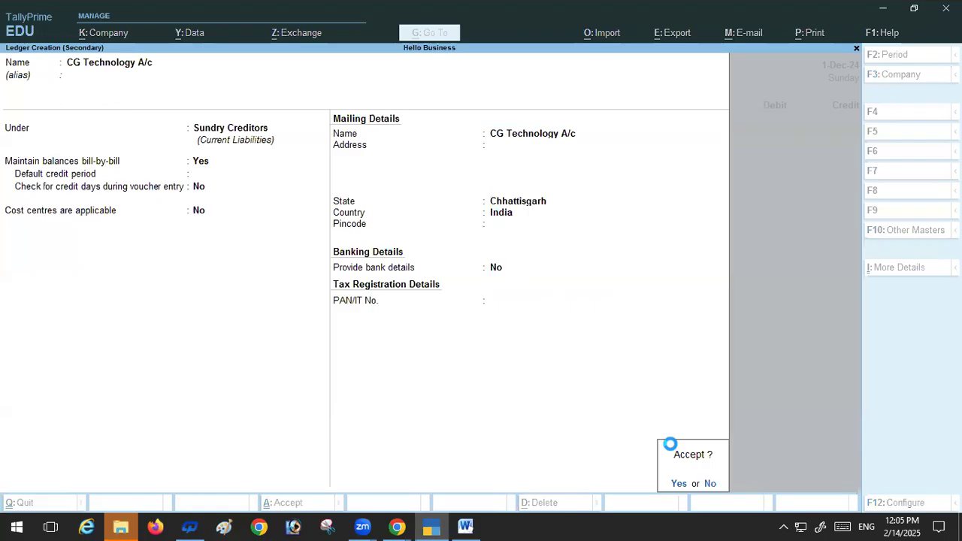
Step: Return to the voucher's debit ledger, copy "office equipment" from transaction 105 in Word and start a new TallyPrime ledger named office equipment a/c
{"action": "left_click", "coordinate": [464, 526]}
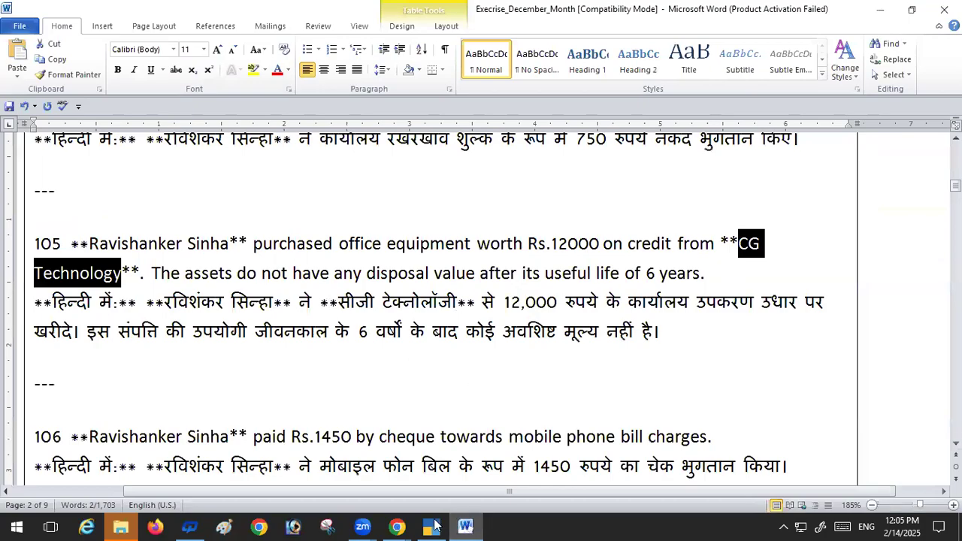
{"action": "left_click", "coordinate": [436, 525]}
{"action": "mouse_move", "coordinate": [456, 525]}
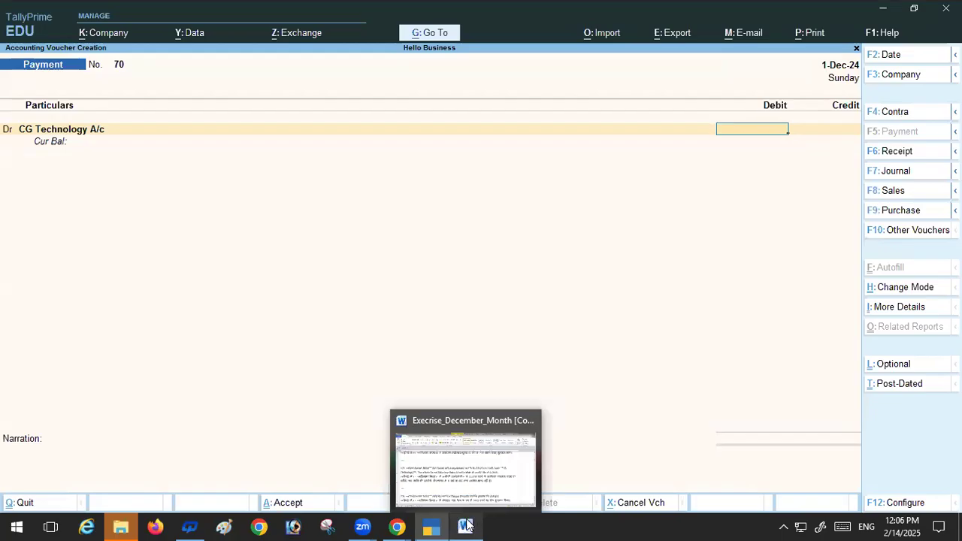
{"action": "key", "text": "BackSpace"}
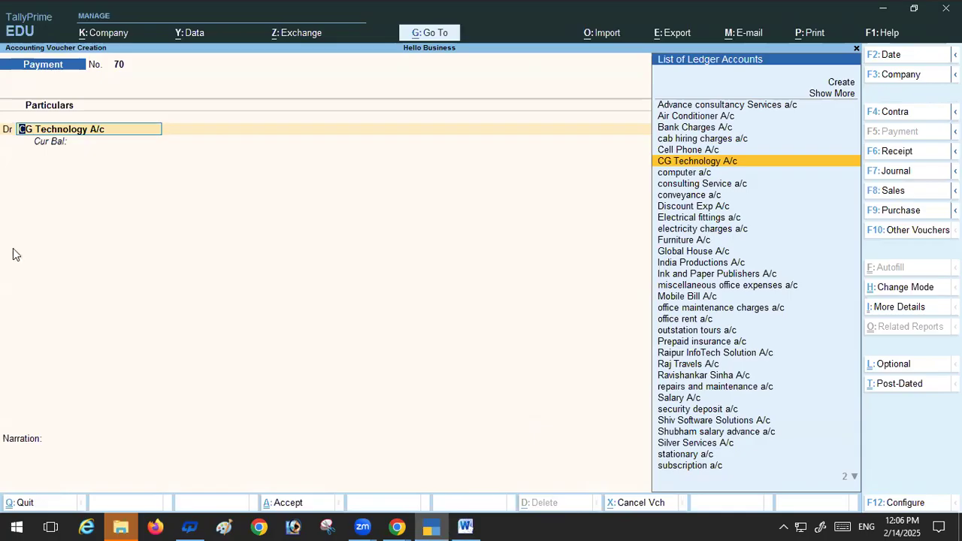
{"action": "key", "text": "alt+Tab"}
{"action": "left_click_drag", "start_coordinate": [340, 244], "coordinate": [431, 246]}
{"action": "key", "text": "ctrl+c"}
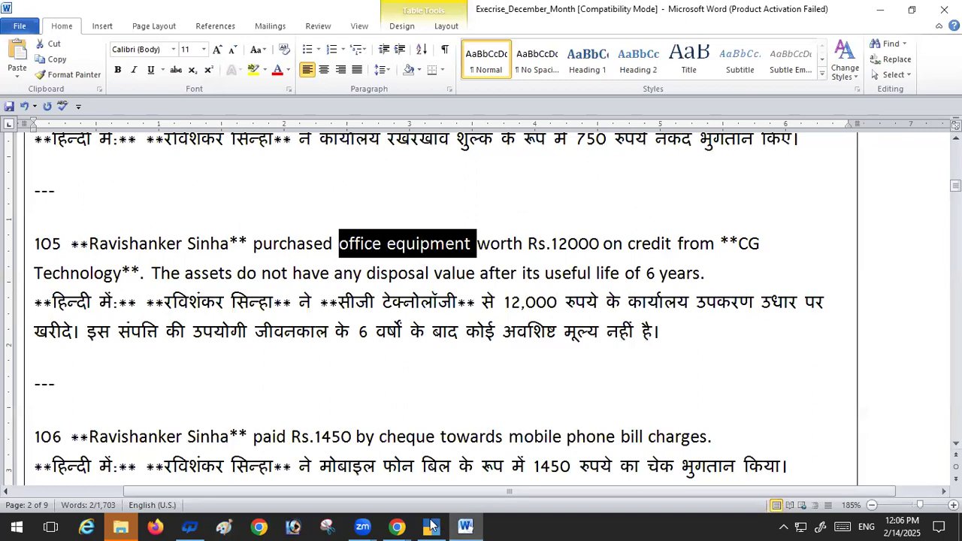
{"action": "key", "text": "alt+Tab"}
{"action": "left_click", "coordinate": [841, 83]}
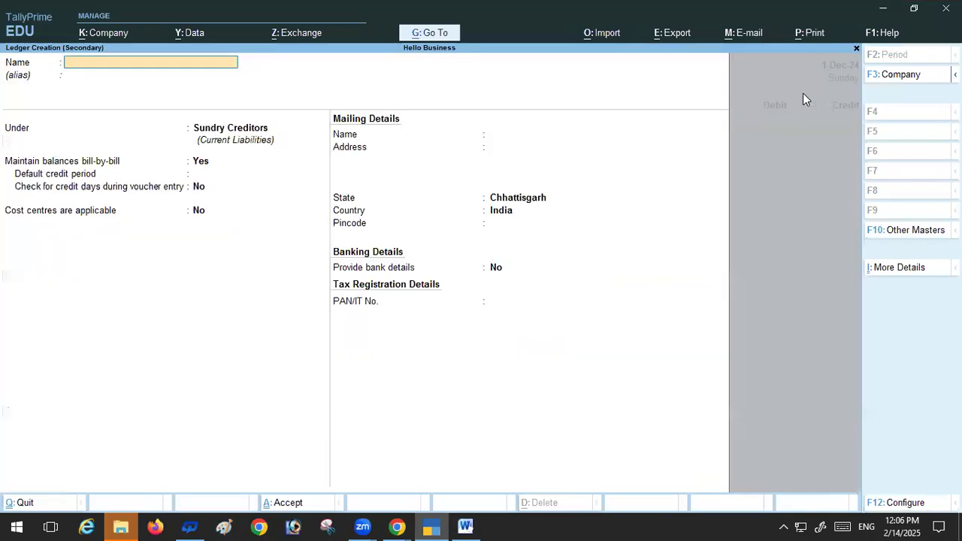
{"action": "key", "text": "ctrl+v"}
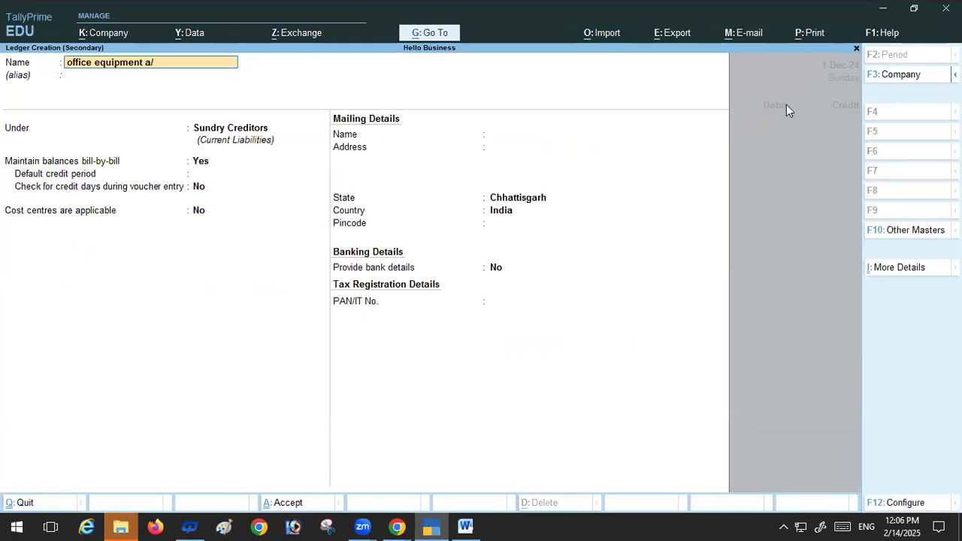
{"action": "key", "text": "Return"}
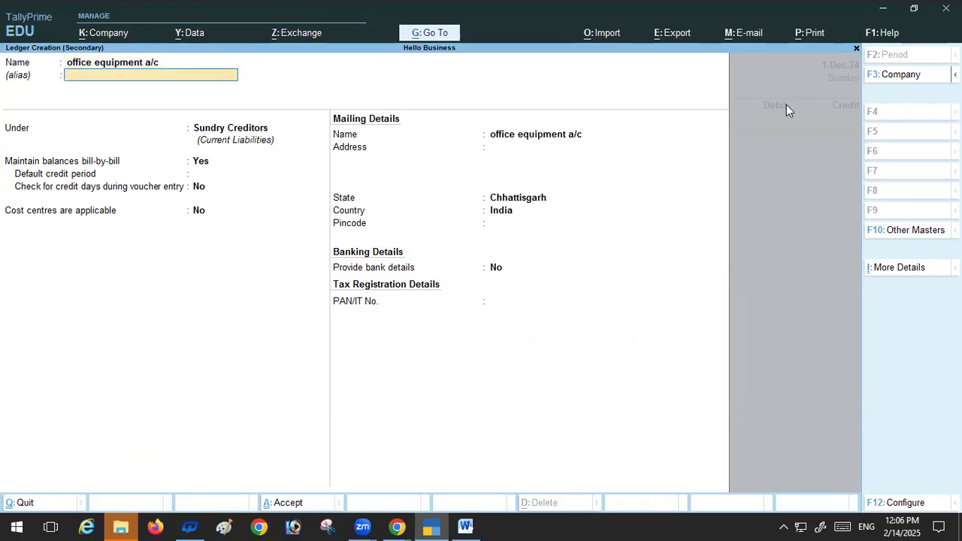
Step: Place the office equipment a/c ledger under Fixed Assets, keep the remaining defaults and save it as the voucher's debit account
{"action": "key", "text": "Return"}
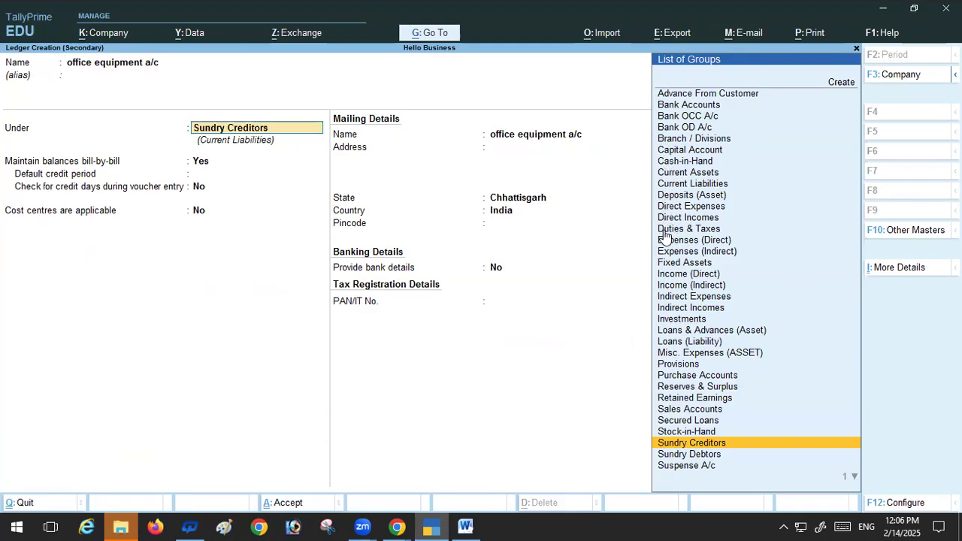
{"action": "left_click", "coordinate": [659, 264]}
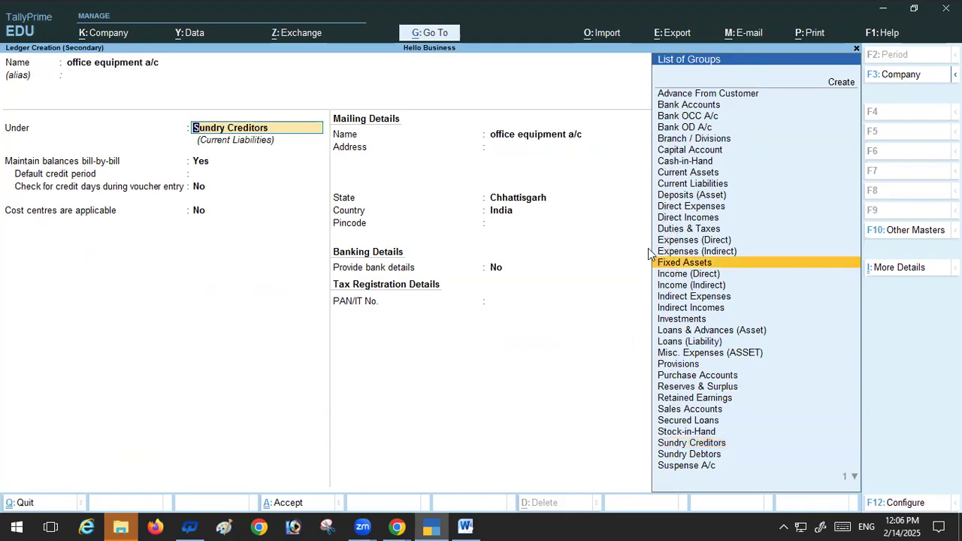
{"action": "key", "text": "Return"}
{"action": "key", "text": "Return"}
{"action": "key", "text": "Return"}
{"action": "key", "text": "Return"}
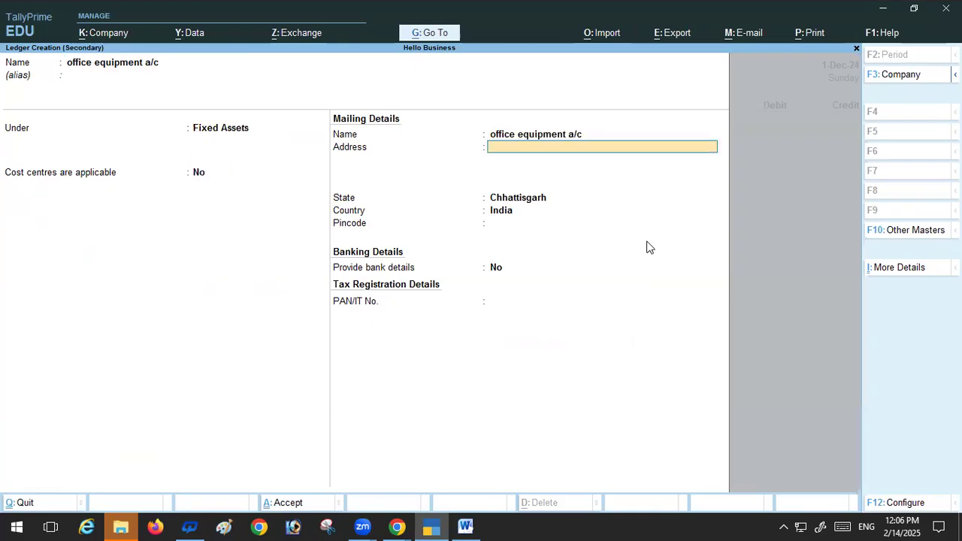
{"action": "key", "text": "Return"}
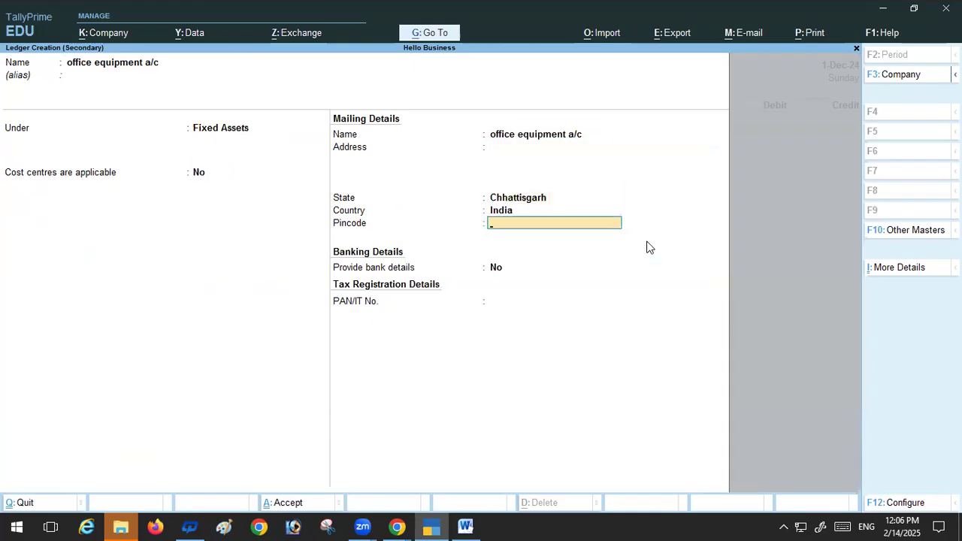
{"action": "key", "text": "Return"}
{"action": "key", "text": "Return"}
{"action": "key", "text": "Return"}
{"action": "key", "text": "Return"}
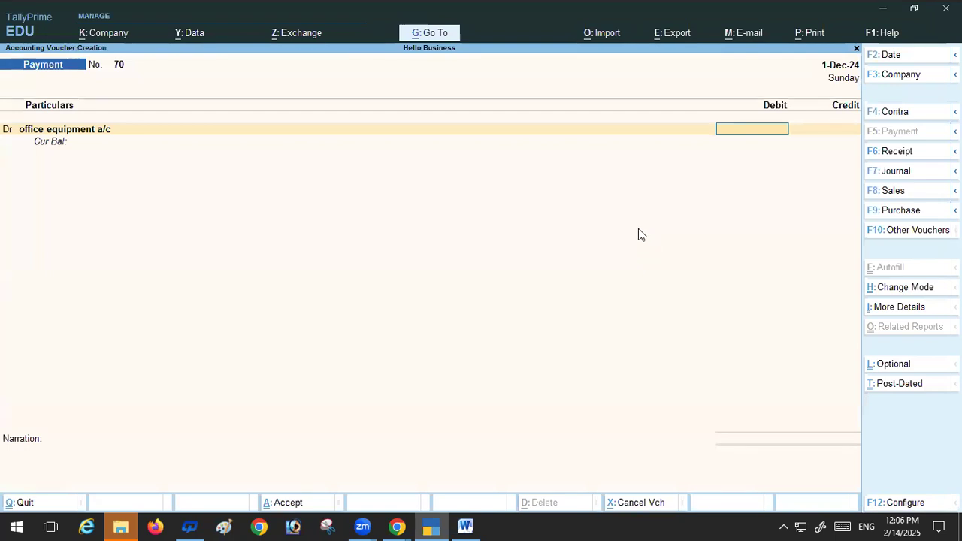
Step: Debit office equipment a/c with 12,000 and change the voucher type from Payment to Journal
{"action": "type", "text": "12000"}
{"action": "key", "text": "Return"}
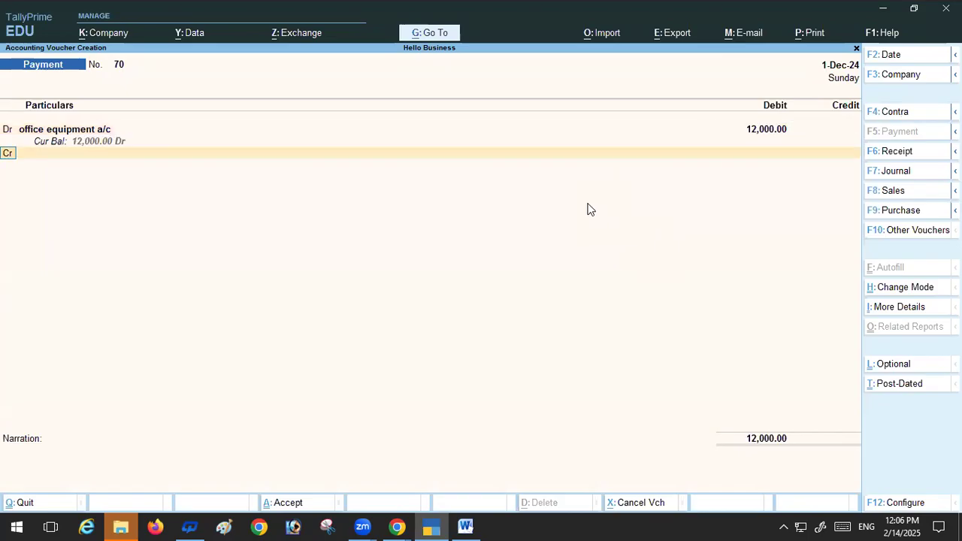
{"action": "key", "text": "Return"}
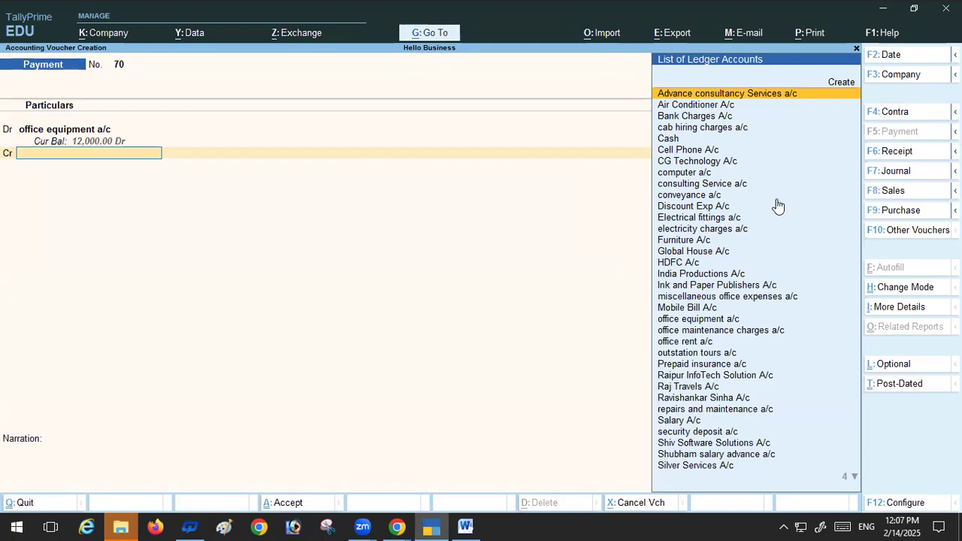
{"action": "key", "text": "F7"}
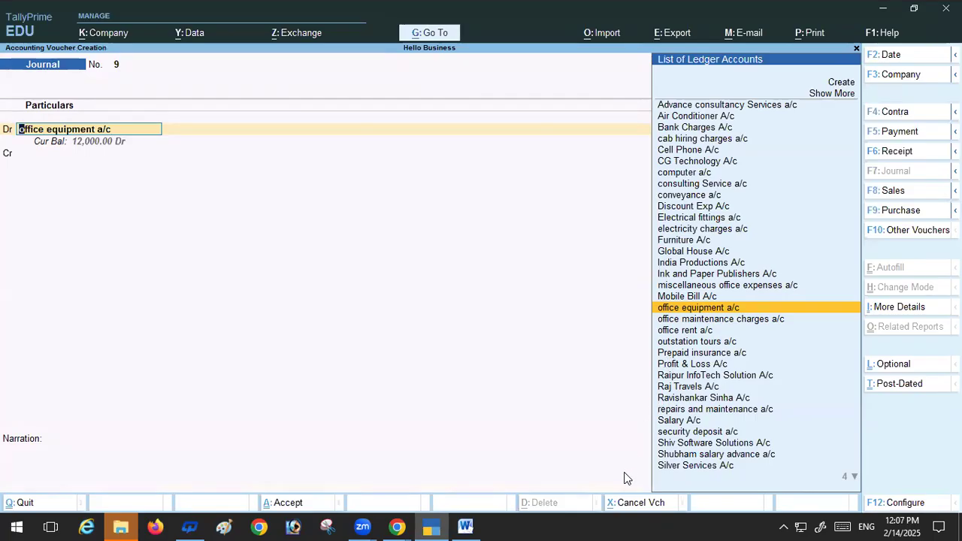
{"action": "left_click", "coordinate": [466, 527]}
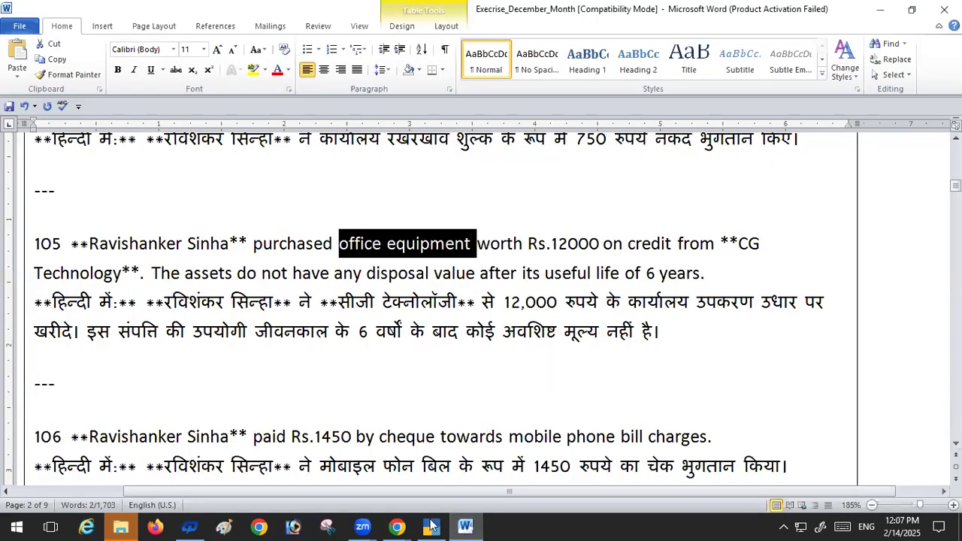
{"action": "left_click", "coordinate": [704, 165]}
{"action": "left_click", "coordinate": [704, 165]}
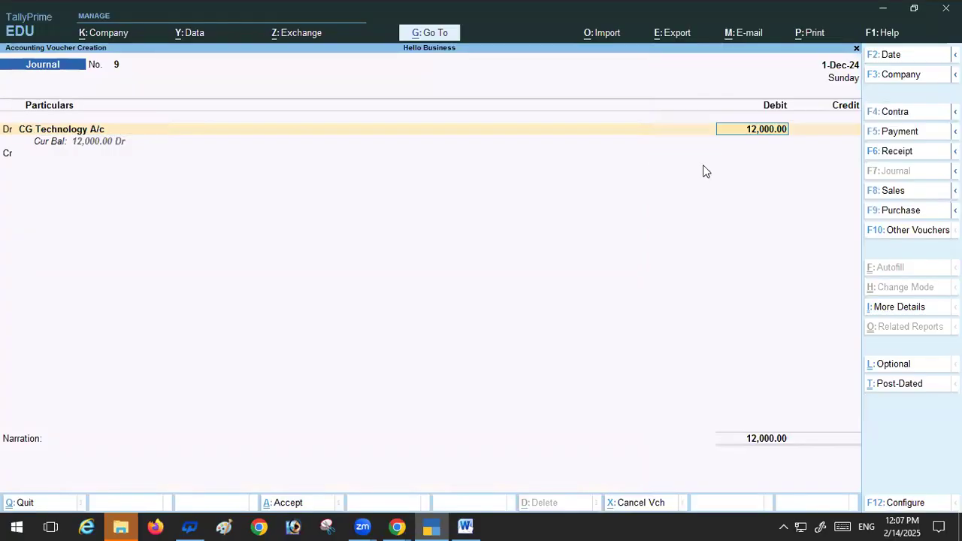
{"action": "key", "text": "BackSpace"}
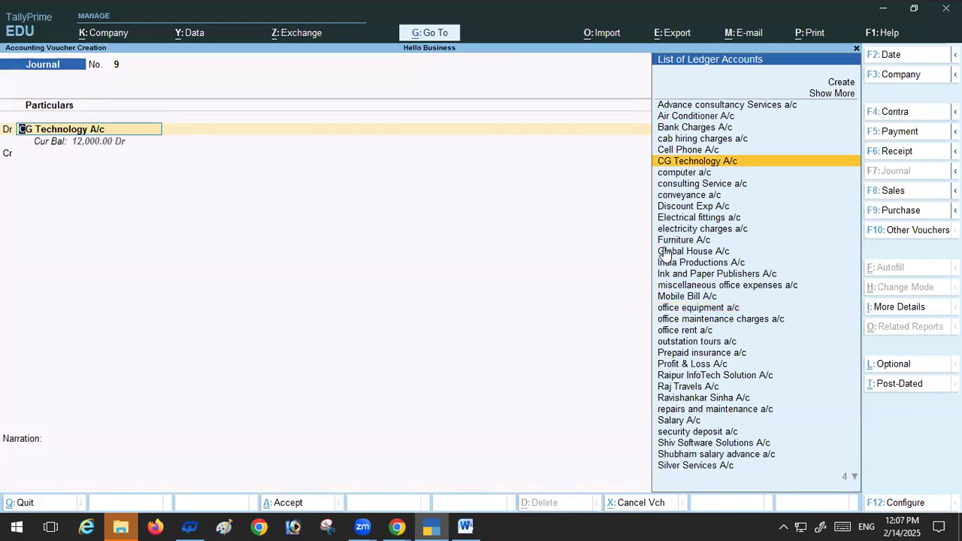
Step: Debit office equipment a/c with 12,000 and credit CG Technology A/c with 12,000 in the journal voucher
{"action": "left_click", "coordinate": [690, 308]}
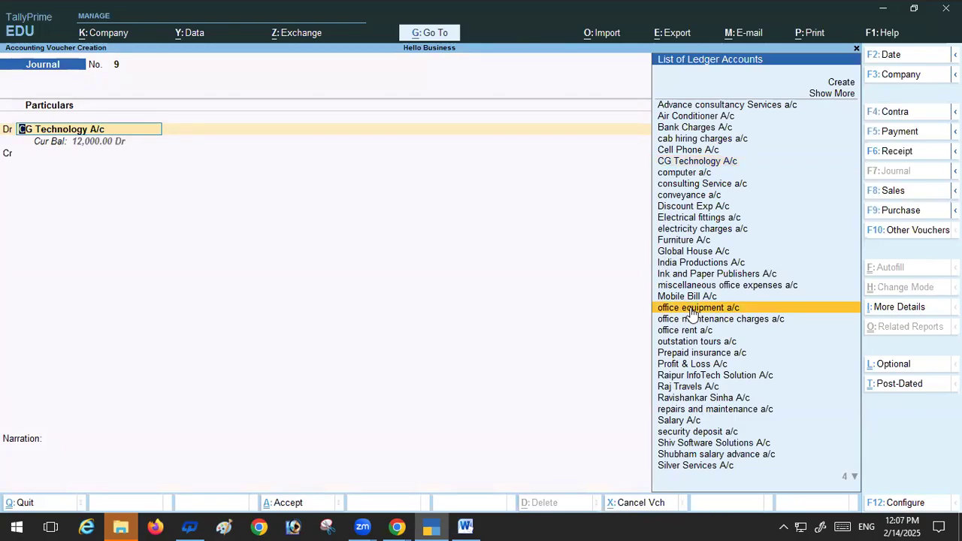
{"action": "key", "text": "Return"}
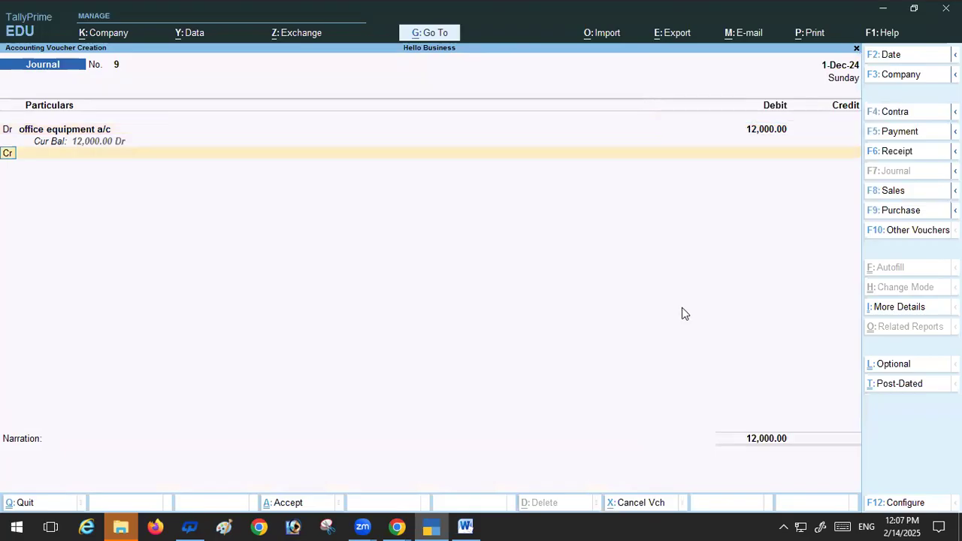
{"action": "key", "text": "Return"}
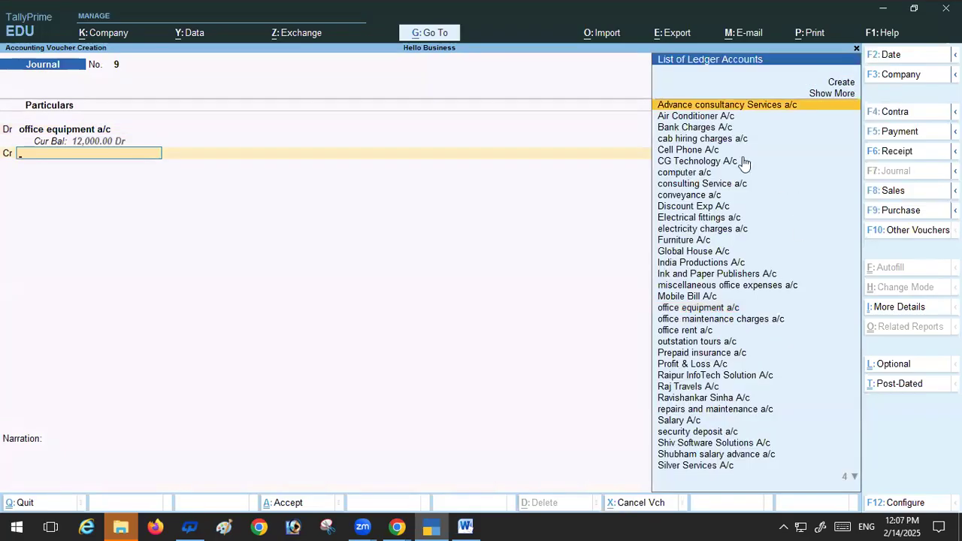
{"action": "left_click", "coordinate": [662, 161]}
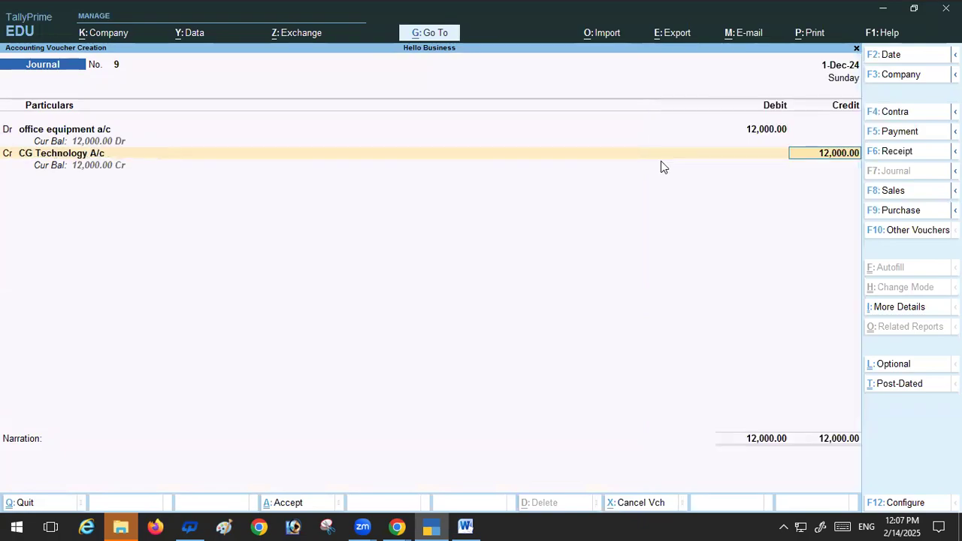
{"action": "key", "text": "Return"}
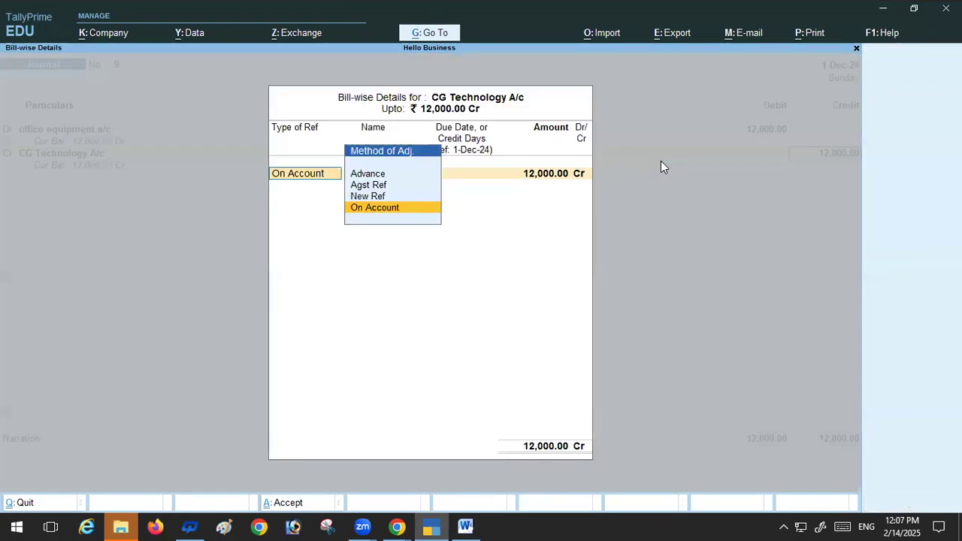
Step: Allocate the CG Technology A/c credit as a New Ref with default bill details and save the journal voucher
{"action": "left_click", "coordinate": [366, 197]}
{"action": "key", "text": "Return"}
{"action": "key", "text": "Return"}
{"action": "key", "text": "Return"}
{"action": "key", "text": "Return"}
{"action": "key", "text": "Return"}
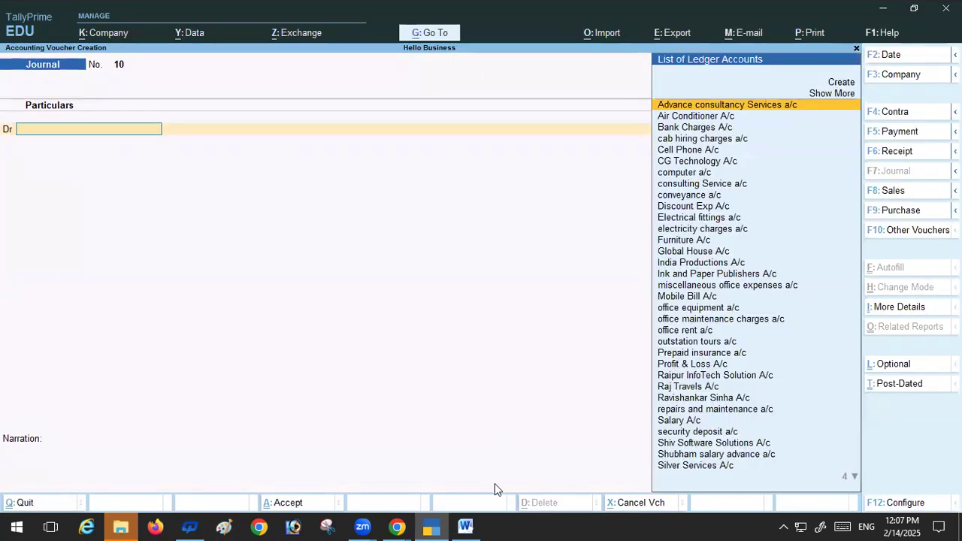
Step: Read transaction 106 in Word and switch the new TallyPrime voucher from Journal to Payment
{"action": "left_click", "coordinate": [466, 527]}
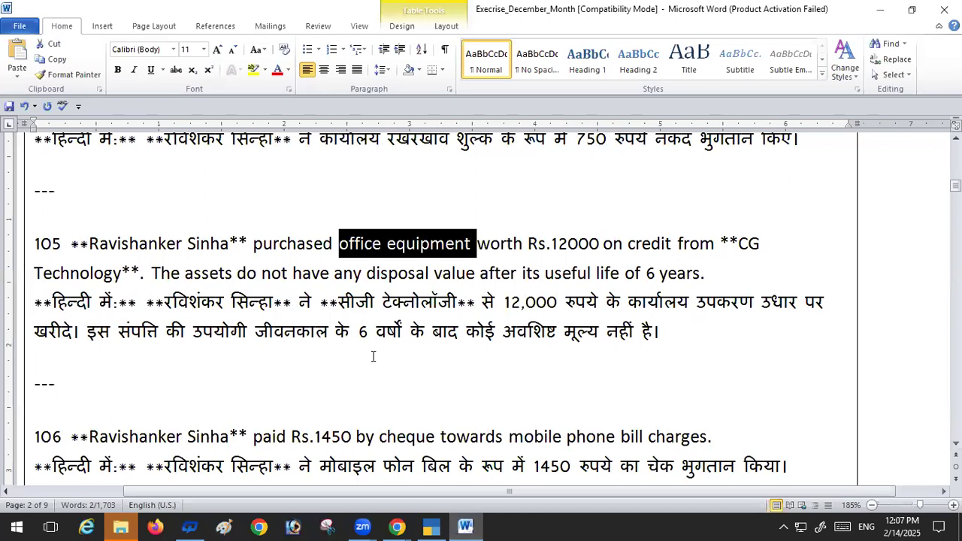
{"action": "scroll", "coordinate": [177, 295], "scroll_direction": "down", "scroll_amount": 2}
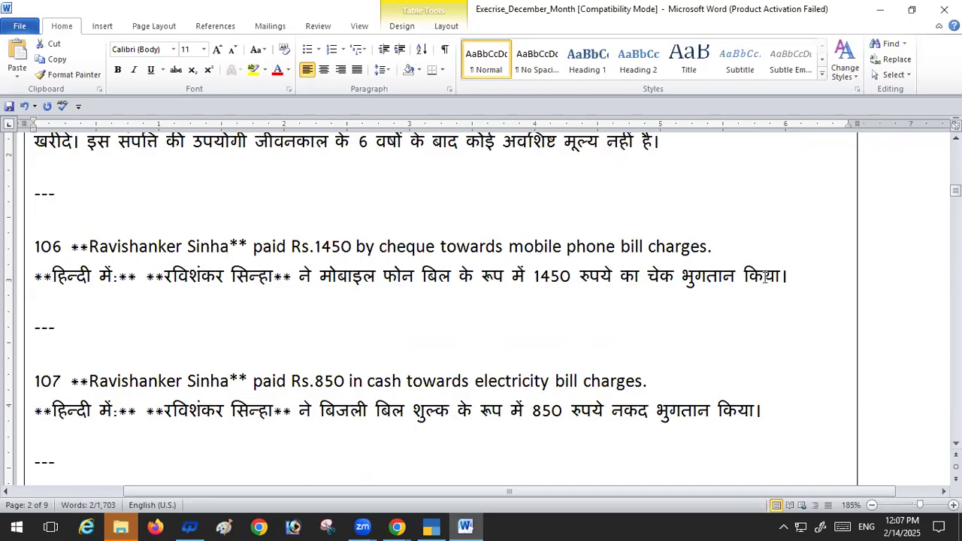
{"action": "mouse_move", "coordinate": [429, 526]}
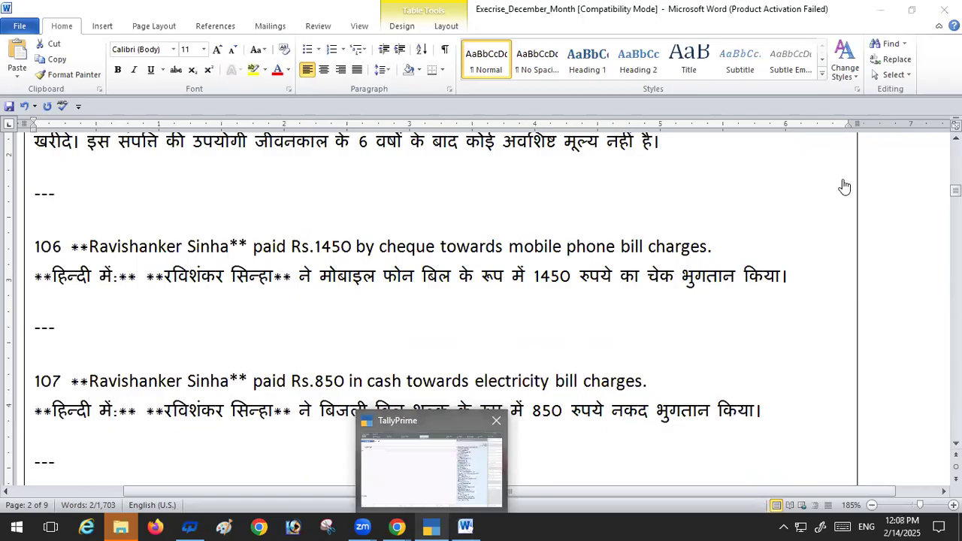
{"action": "key", "text": "alt+Tab"}
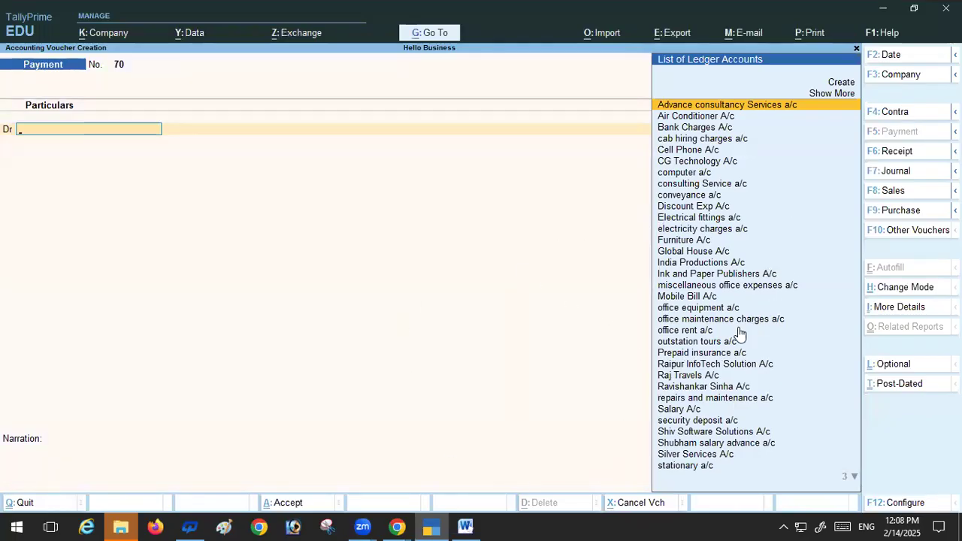
{"action": "left_click", "coordinate": [466, 526]}
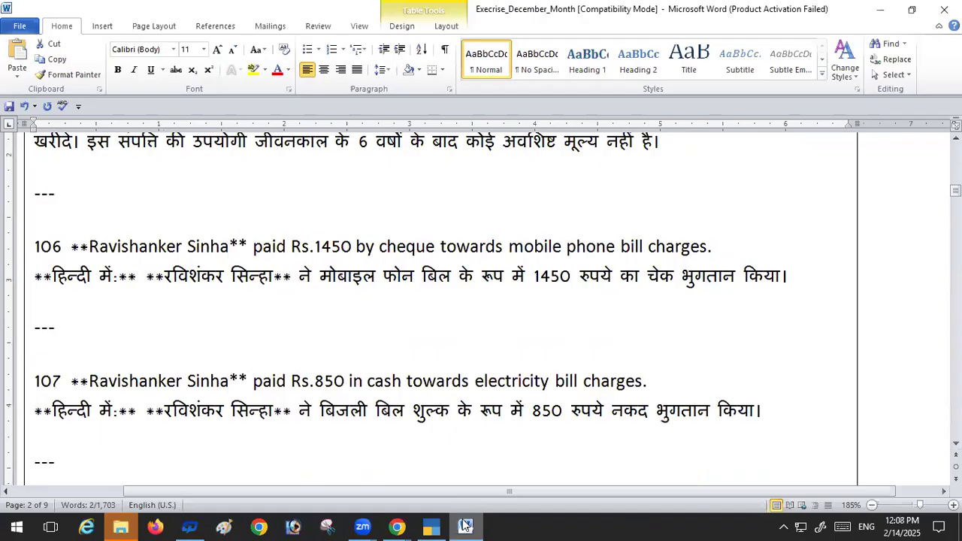
{"action": "left_click", "coordinate": [434, 526]}
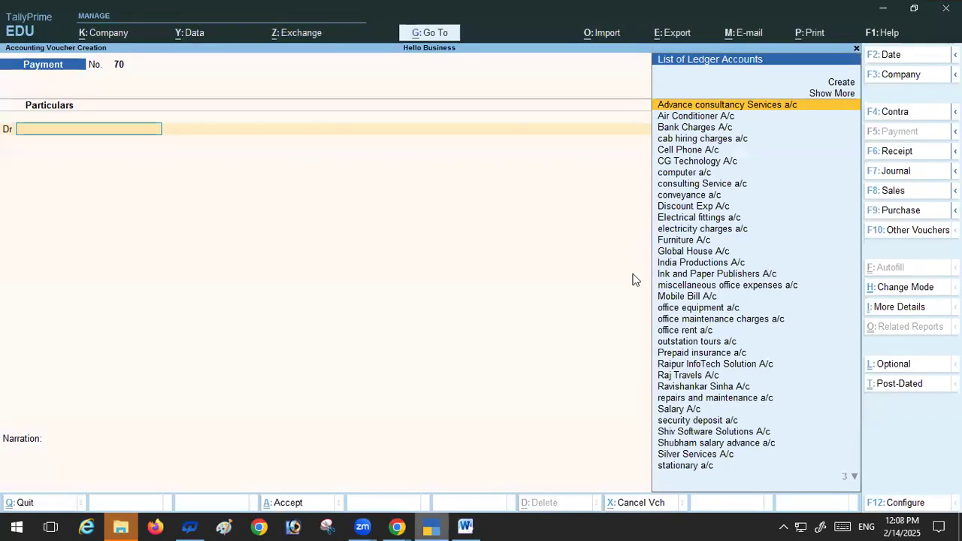
Step: Debit Mobile Bill A/c with 1,450 in the payment voucher, checking the amount against transaction 106 in Word
{"action": "left_click", "coordinate": [679, 297]}
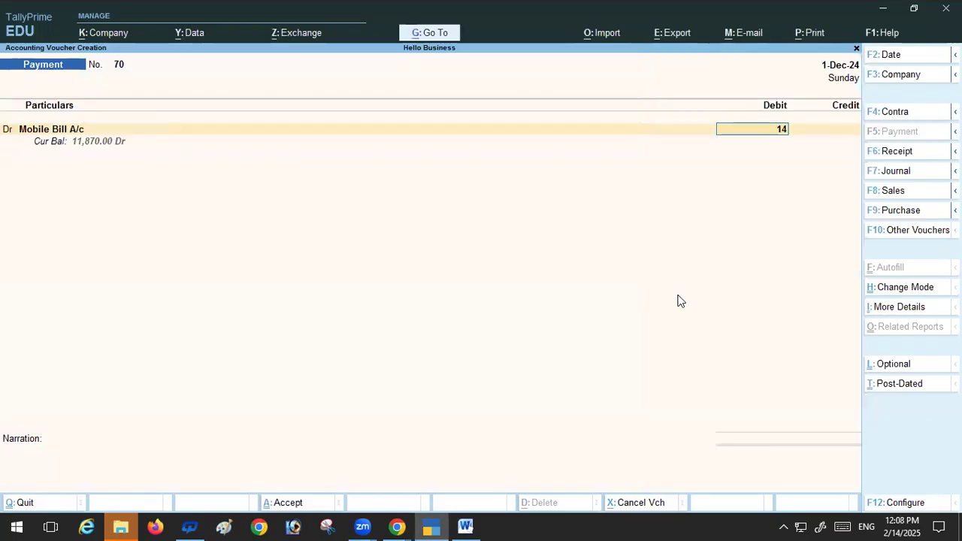
{"action": "type", "text": "14"}
{"action": "left_click", "coordinate": [466, 526]}
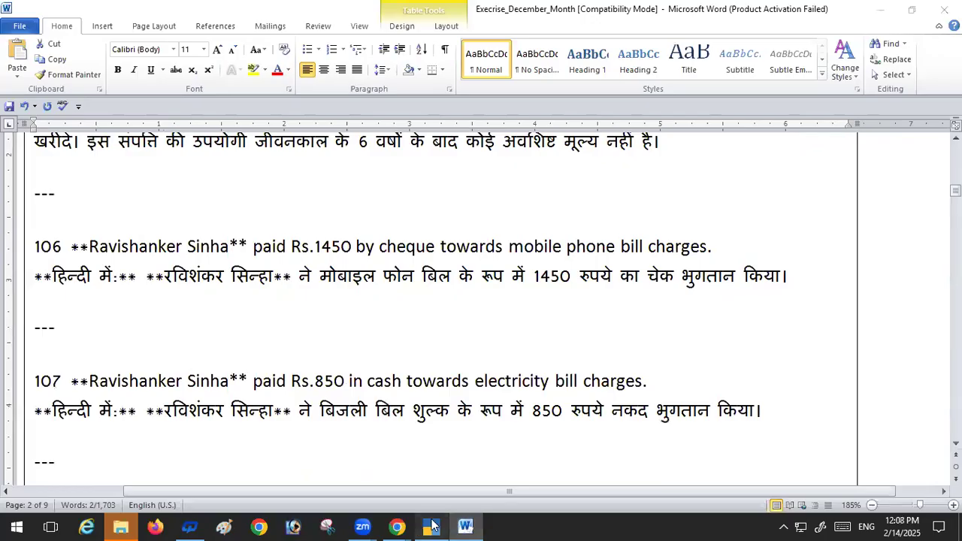
{"action": "left_click", "coordinate": [434, 526]}
{"action": "type", "text": "50"}
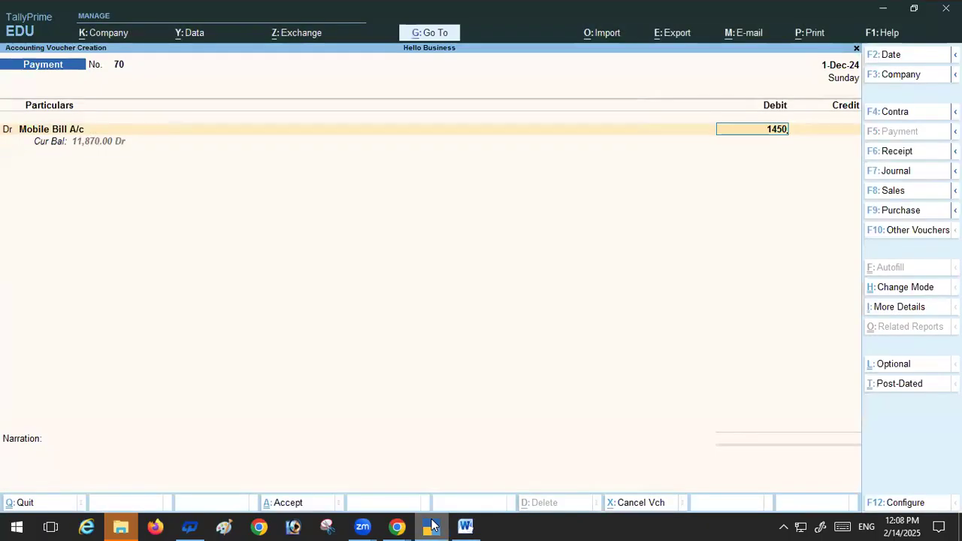
{"action": "key", "text": "Return"}
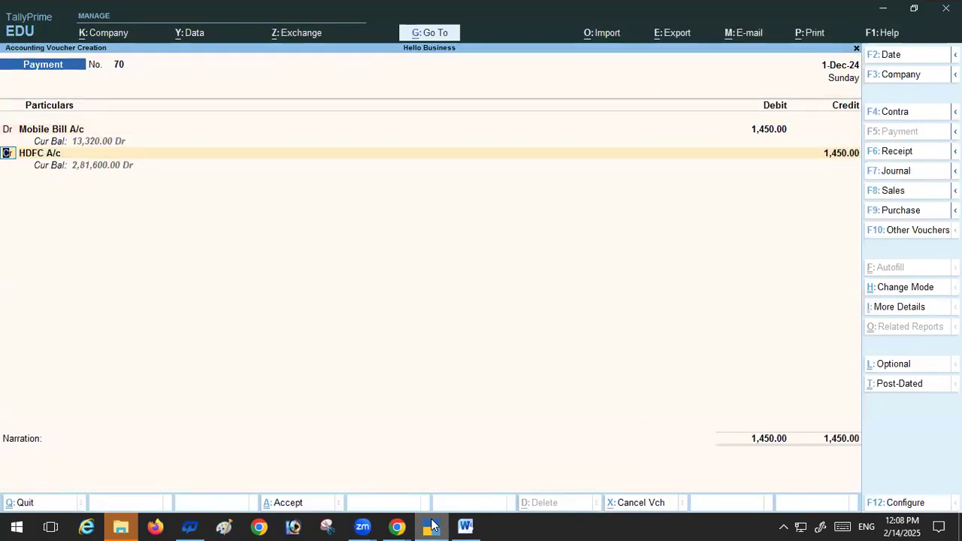
Step: Credit HDFC A/c with 1,450, keep the default Cheque bank allocation and save the payment voucher
{"action": "key", "text": "Return"}
{"action": "key", "text": "Return"}
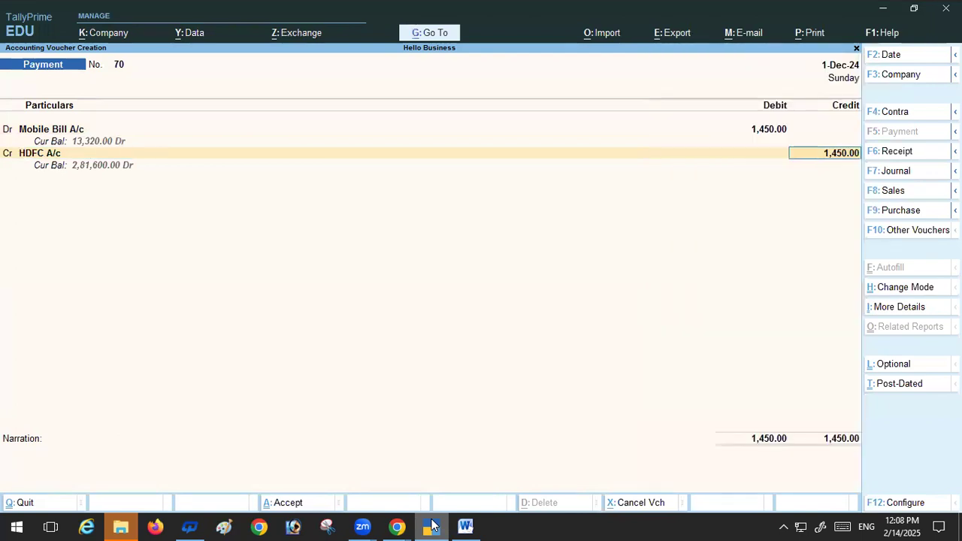
{"action": "key", "text": "Return"}
{"action": "key", "text": "Return"}
{"action": "key", "text": "Return"}
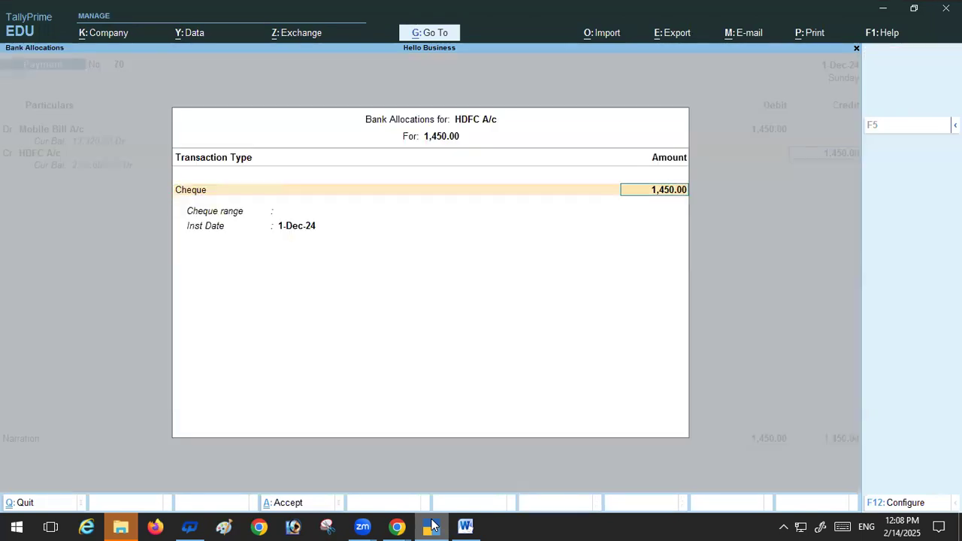
{"action": "key", "text": "Return"}
{"action": "key", "text": "Return"}
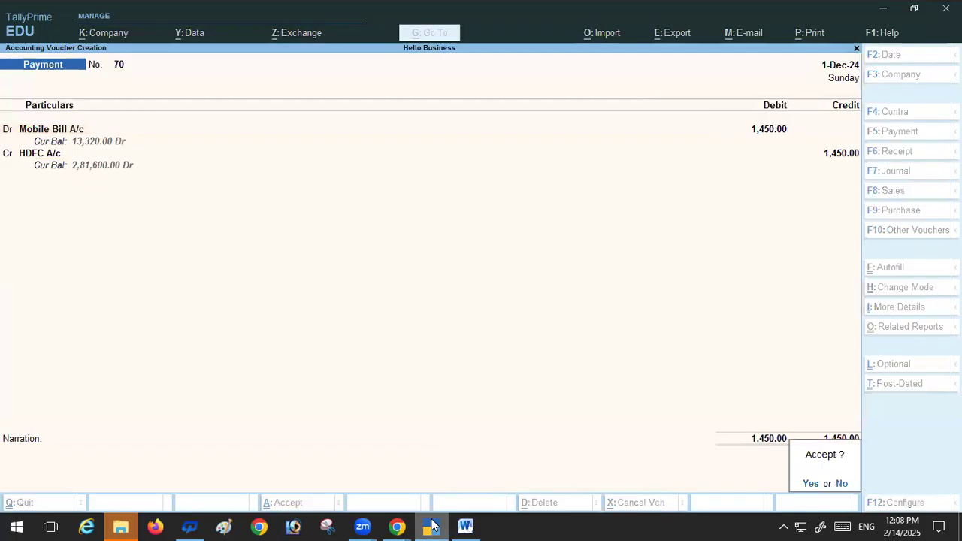
{"action": "key", "text": "Return"}
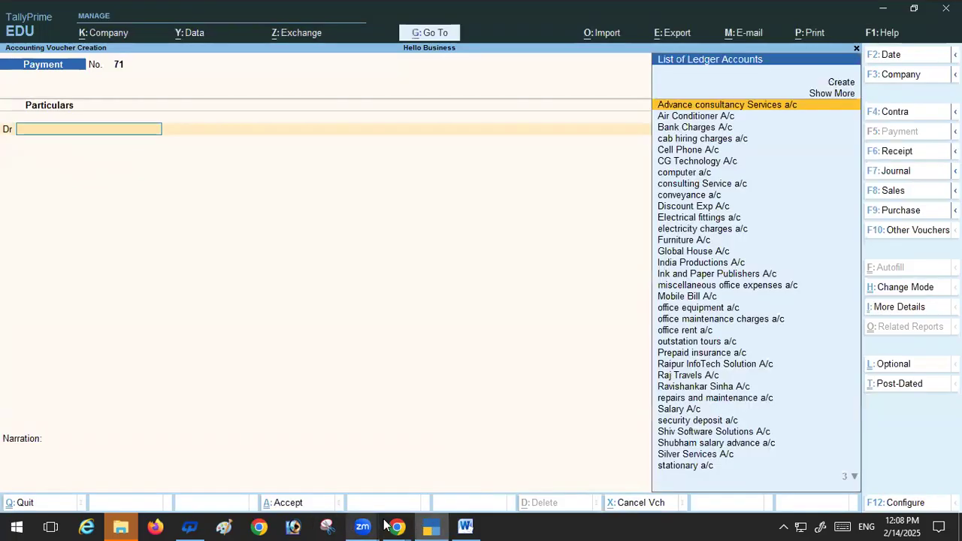
Step: Read transaction 107 in Word and debit electricity charges a/c with 850 in the new TallyPrime payment voucher
{"action": "left_click", "coordinate": [466, 526]}
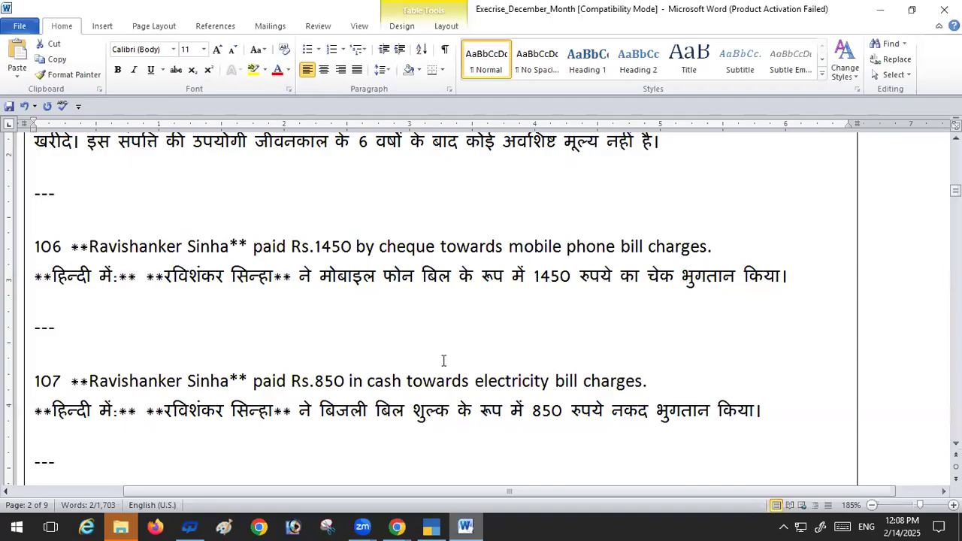
{"action": "scroll", "coordinate": [443, 361], "scroll_direction": "down", "scroll_amount": 1}
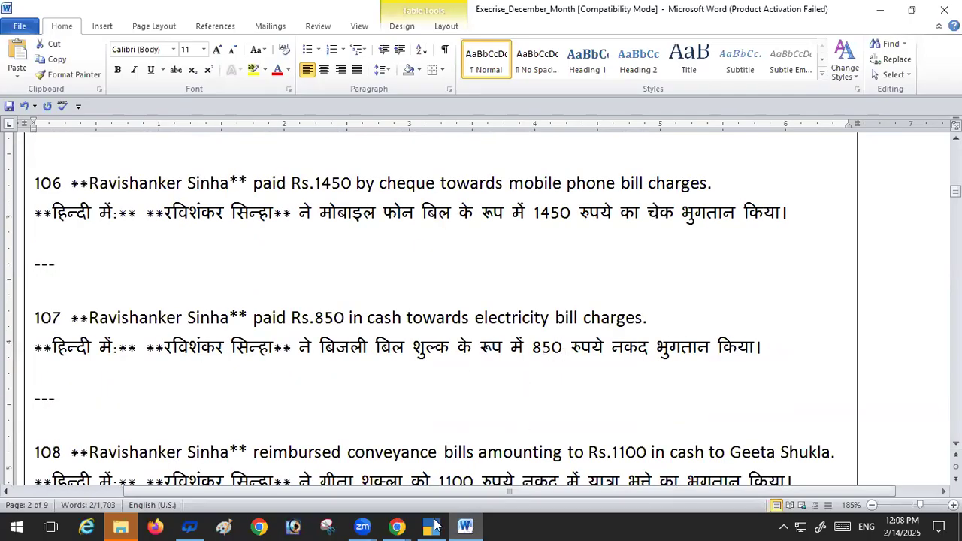
{"action": "left_click", "coordinate": [433, 527]}
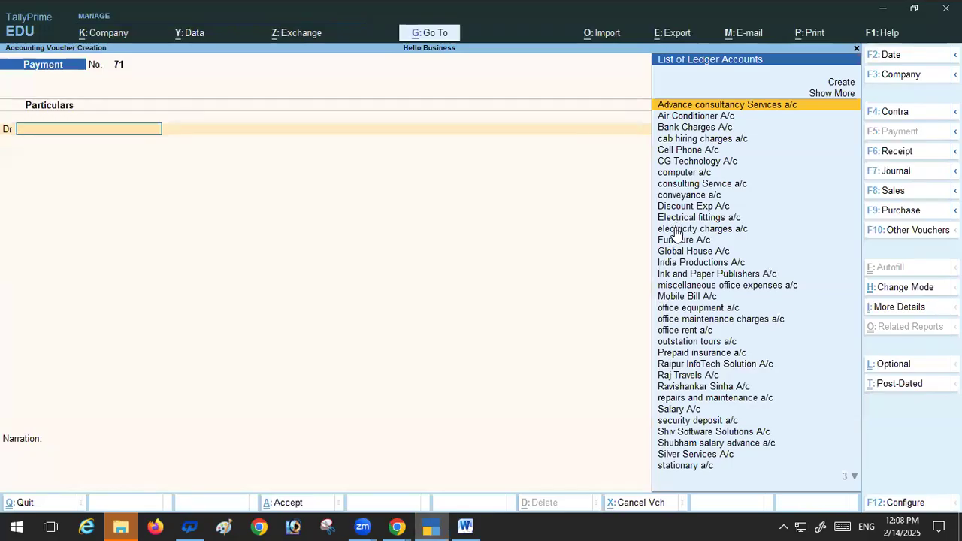
{"action": "left_click", "coordinate": [675, 229]}
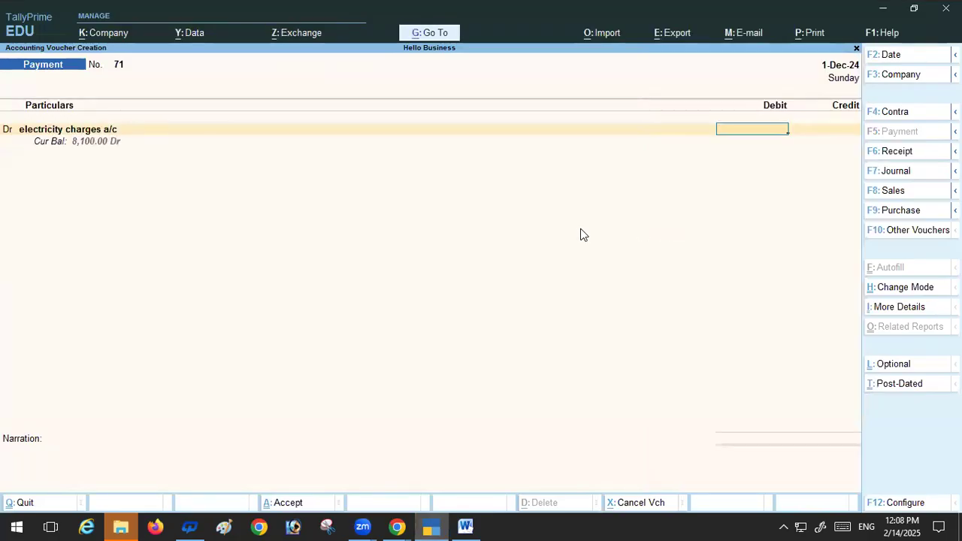
{"action": "type", "text": "850"}
{"action": "key", "text": "Return"}
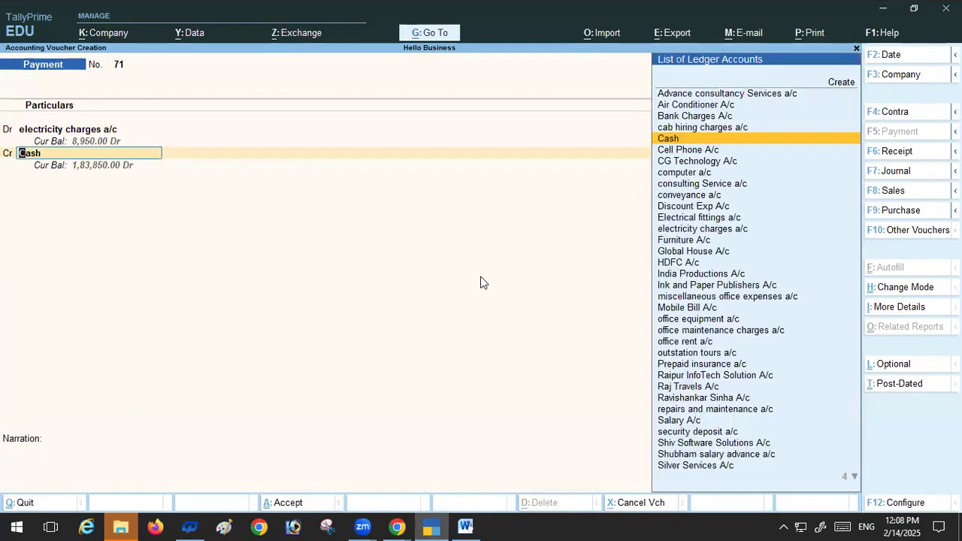
Step: Recheck the payment mode of transaction 107 in Word, credit Cash with 850 and save the payment voucher
{"action": "left_click", "coordinate": [467, 526]}
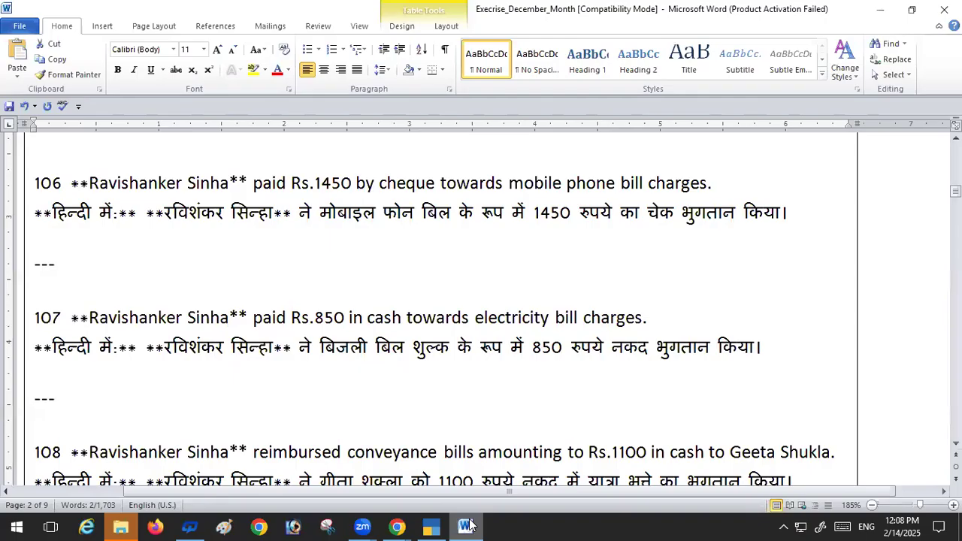
{"action": "left_click", "coordinate": [470, 525]}
{"action": "key", "text": "Return"}
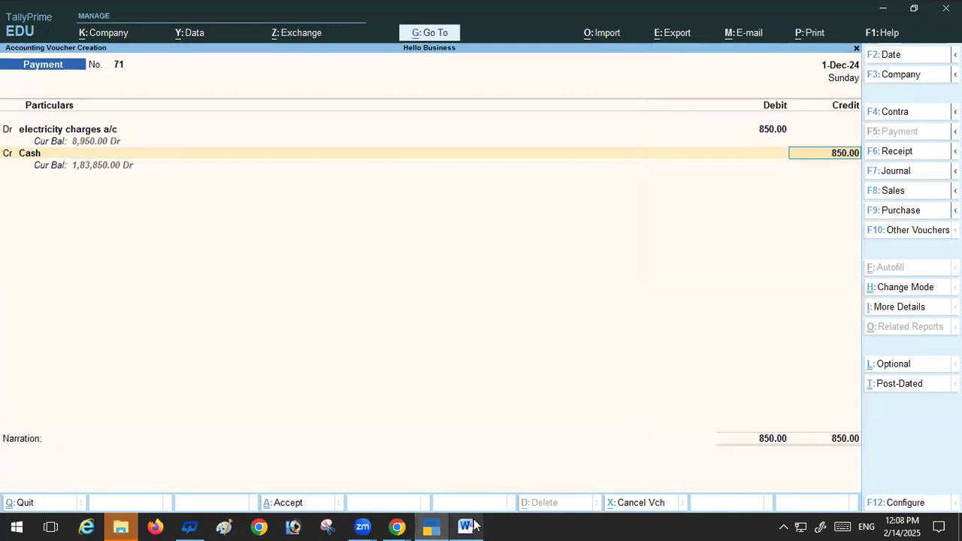
{"action": "key", "text": "Return"}
{"action": "key", "text": "Return"}
{"action": "key", "text": "Return"}
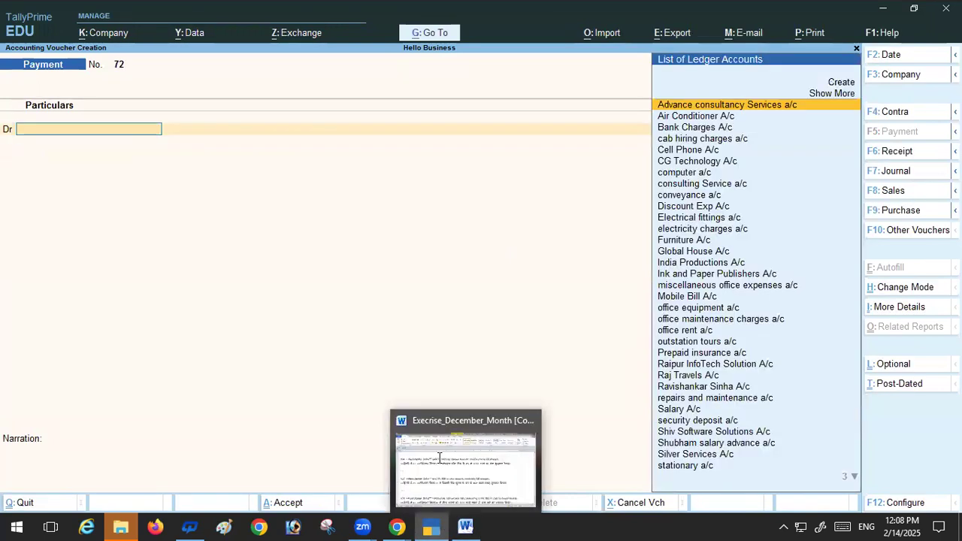
Step: Check transaction 108 in Word and debit conveyance a/c with 1,100 in the TallyPrime payment voucher
{"action": "left_click", "coordinate": [426, 421]}
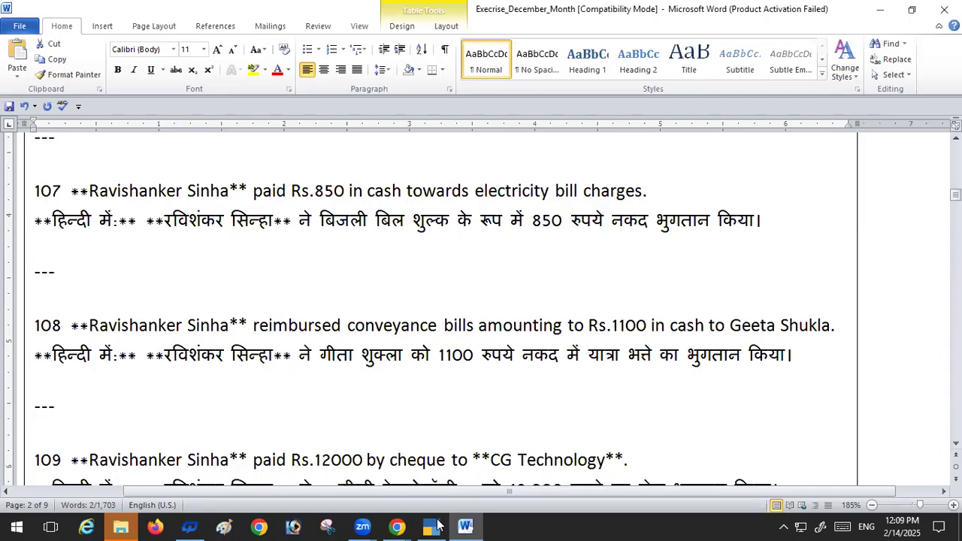
{"action": "mouse_move", "coordinate": [435, 525]}
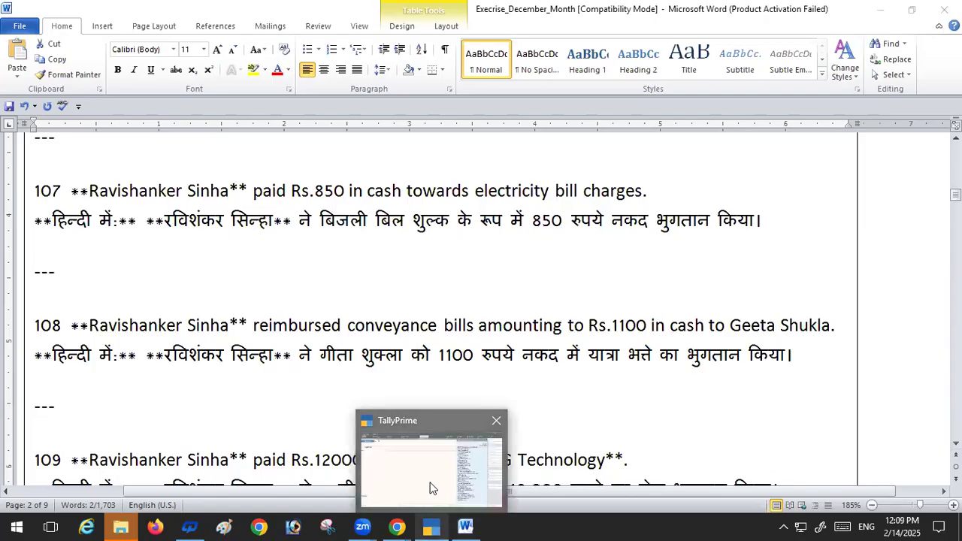
{"action": "left_click", "coordinate": [432, 488]}
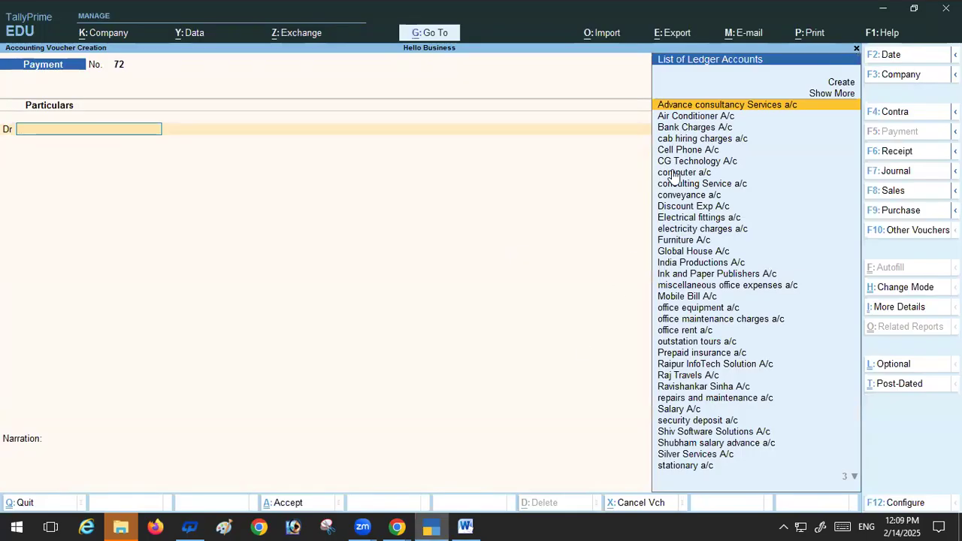
{"action": "left_click", "coordinate": [685, 197]}
{"action": "left_click", "coordinate": [684, 200]}
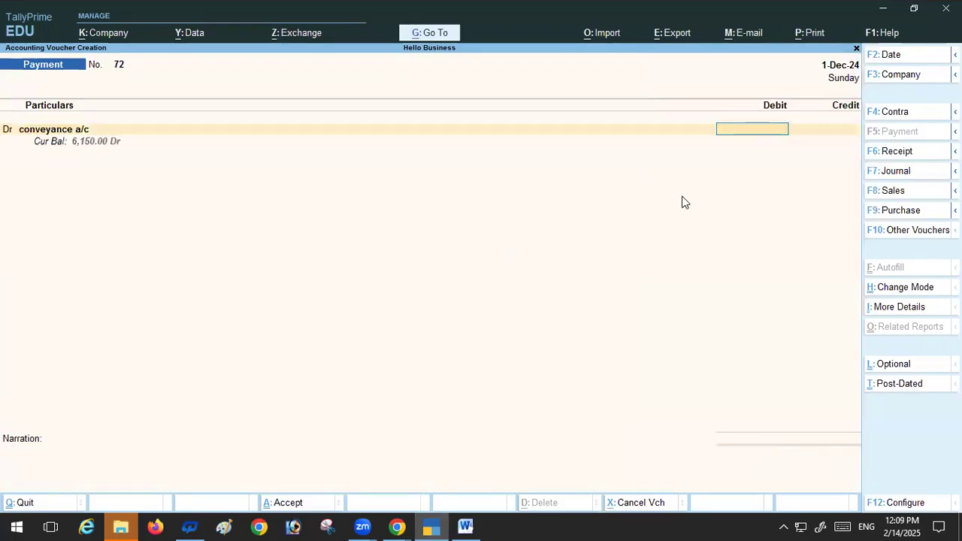
{"action": "type", "text": "1,10"}
{"action": "type", "text": "00"}
{"action": "key", "text": "Return"}
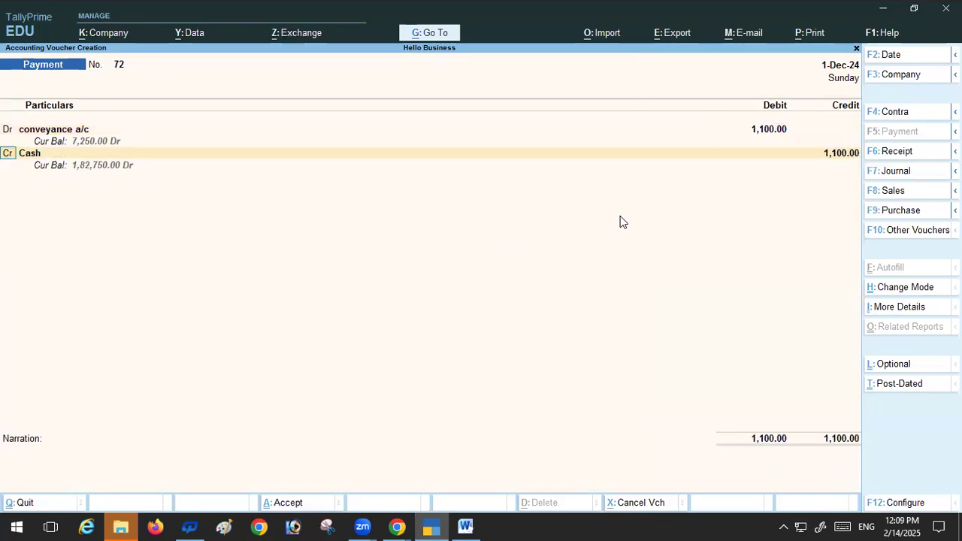
Step: Credit Cash with 1,100, leave the narration blank and save the payment voucher
{"action": "key", "text": "Return"}
{"action": "key", "text": "Return"}
{"action": "key", "text": "Return"}
{"action": "key", "text": "Return"}
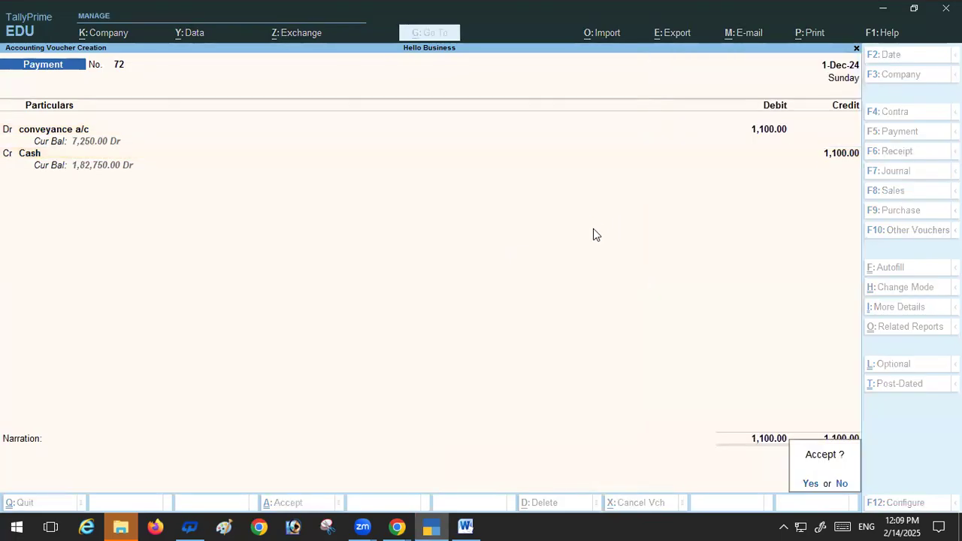
{"action": "key", "text": "Return"}
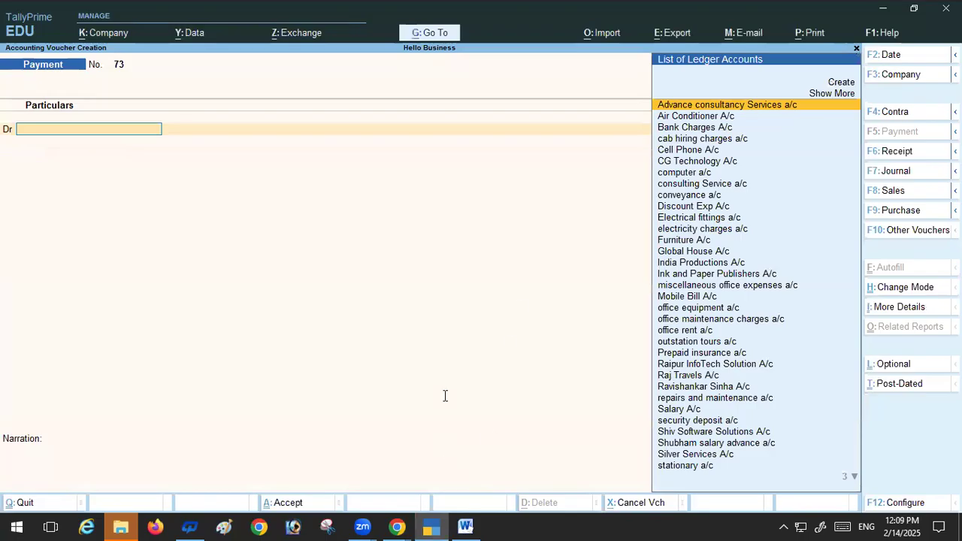
Step: Read transaction 109 in Word and debit CG Technology A/c with 12,000 in the new TallyPrime payment voucher
{"action": "key", "text": "alt+Tab"}
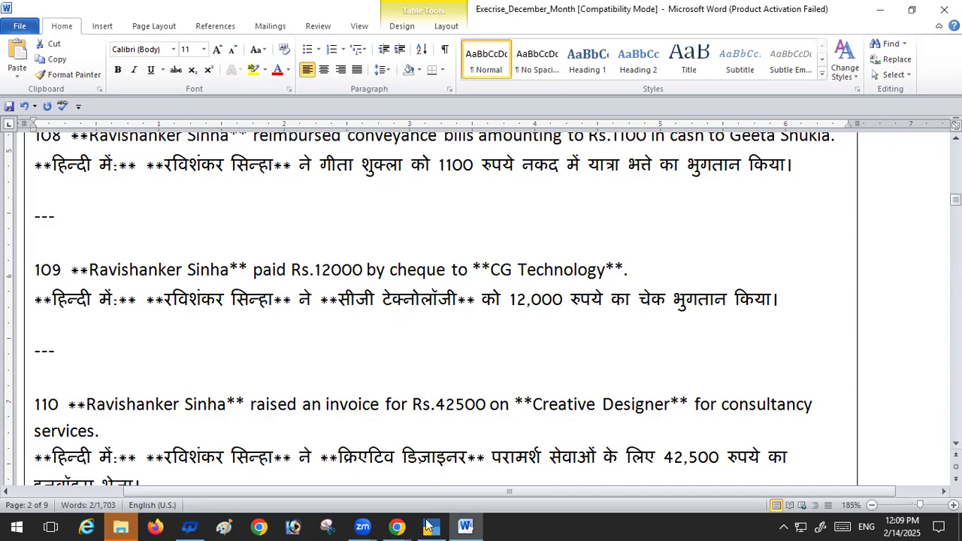
{"action": "mouse_move", "coordinate": [428, 525]}
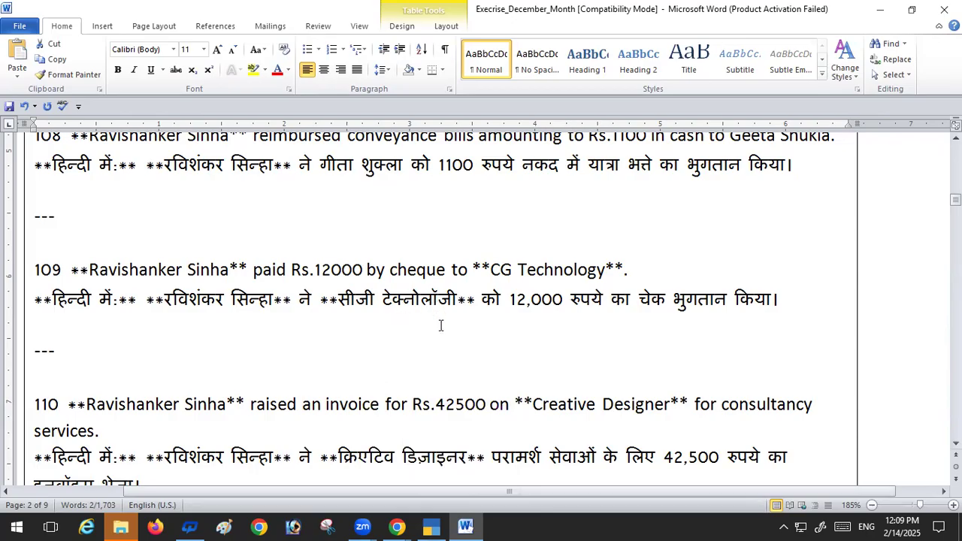
{"action": "left_click", "coordinate": [431, 527]}
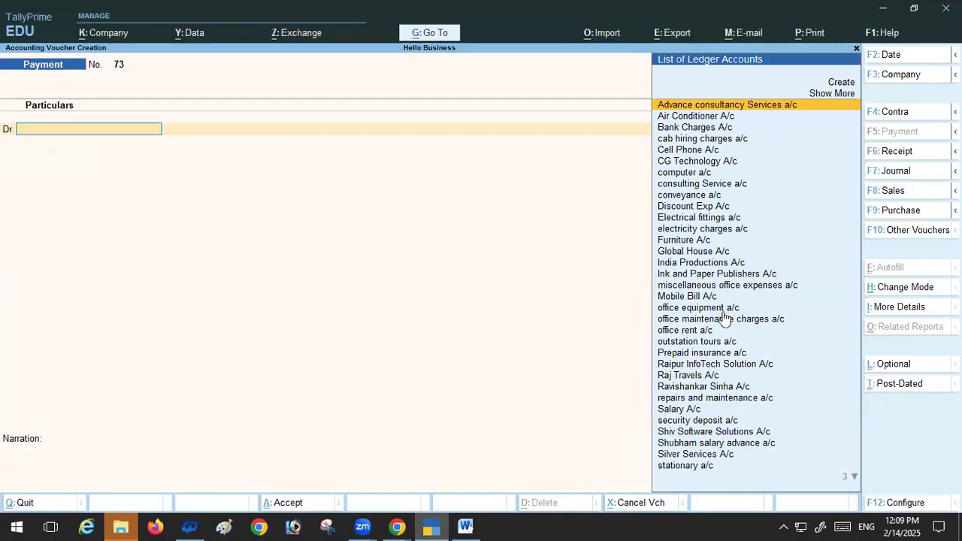
{"action": "left_click", "coordinate": [670, 163]}
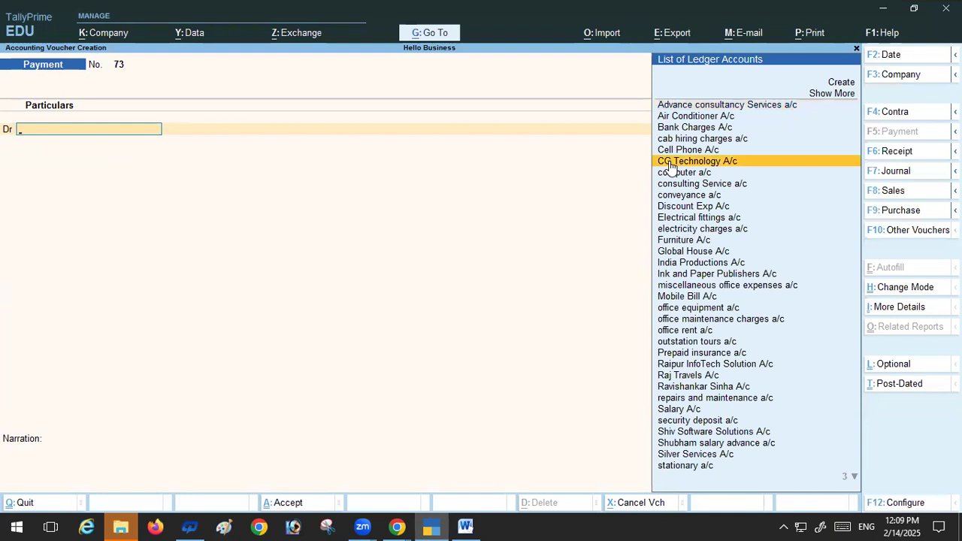
{"action": "left_click", "coordinate": [670, 163]}
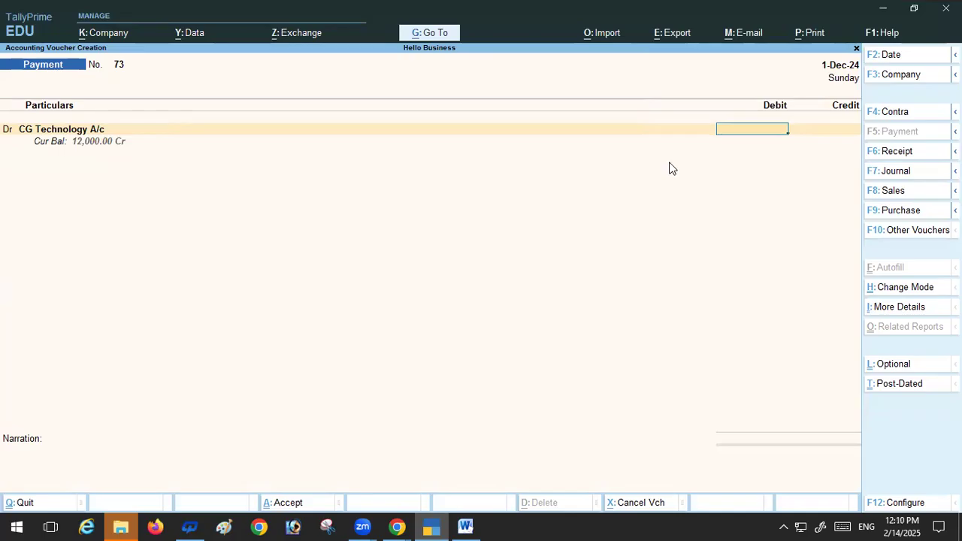
{"action": "type", "text": "12,000"}
{"action": "key", "text": "Return"}
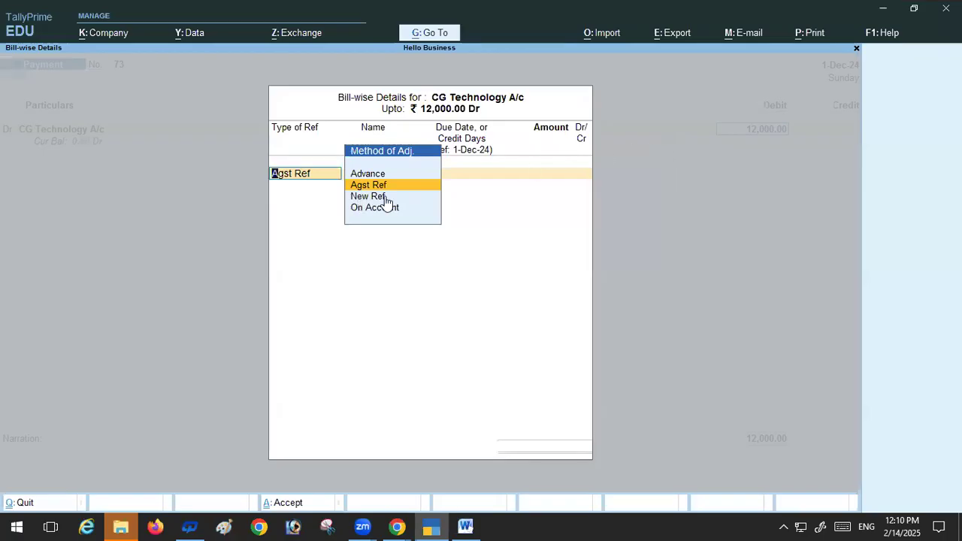
Step: Allocate the full 12,000 CG Technology debit as Agst Ref to bill 9
{"action": "key", "text": "Return"}
{"action": "key", "text": "Return"}
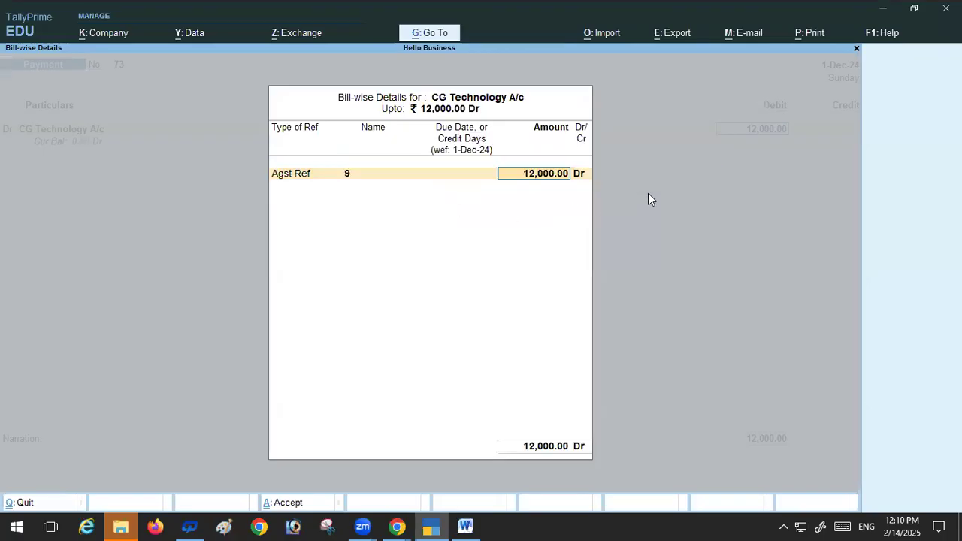
{"action": "key", "text": "Return"}
{"action": "key", "text": "Return"}
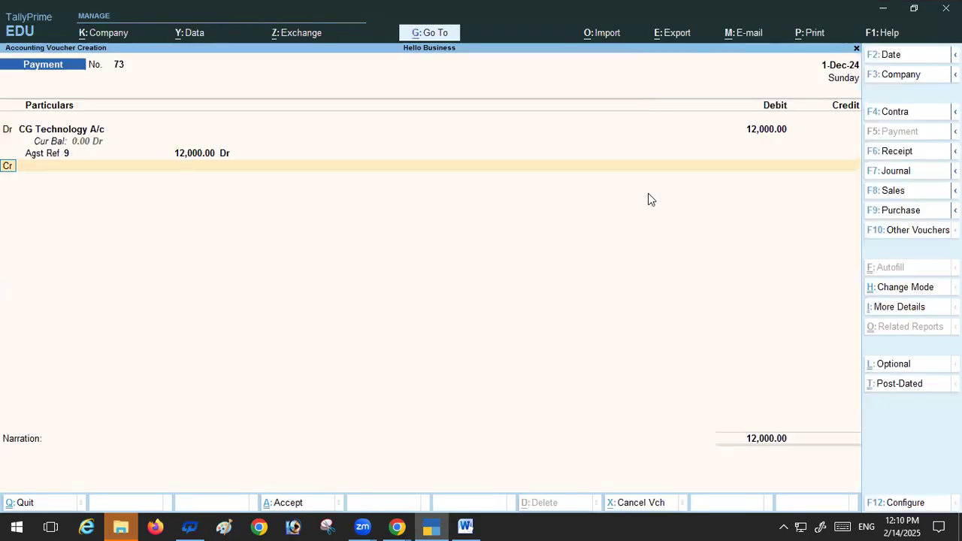
Step: Credit HDFC A/c with 12,000, keep the default bank allocation and save the payment voucher
{"action": "key", "text": "Return"}
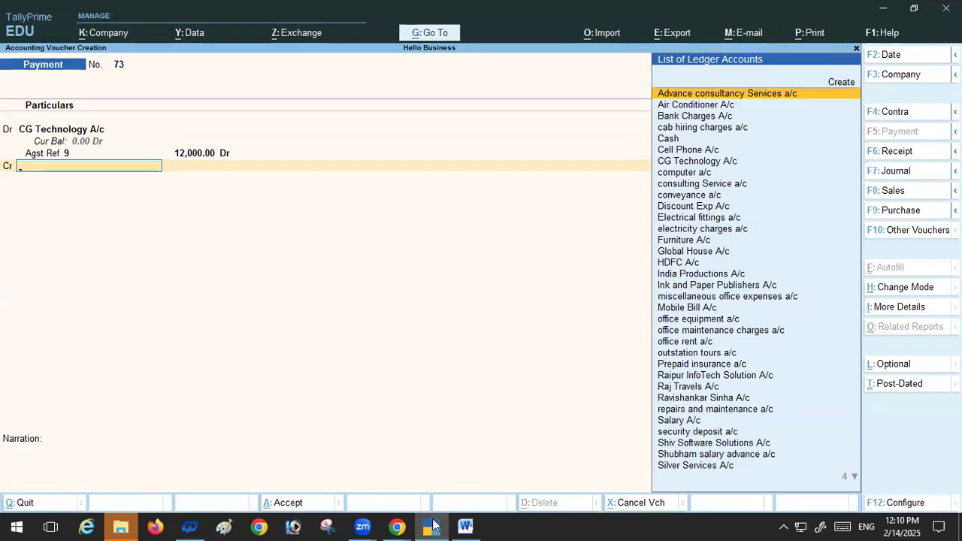
{"action": "left_click", "coordinate": [662, 262]}
{"action": "key", "text": "Return"}
{"action": "key", "text": "Return"}
{"action": "key", "text": "Return"}
{"action": "key", "text": "Return"}
{"action": "key", "text": "Return"}
{"action": "key", "text": "Return"}
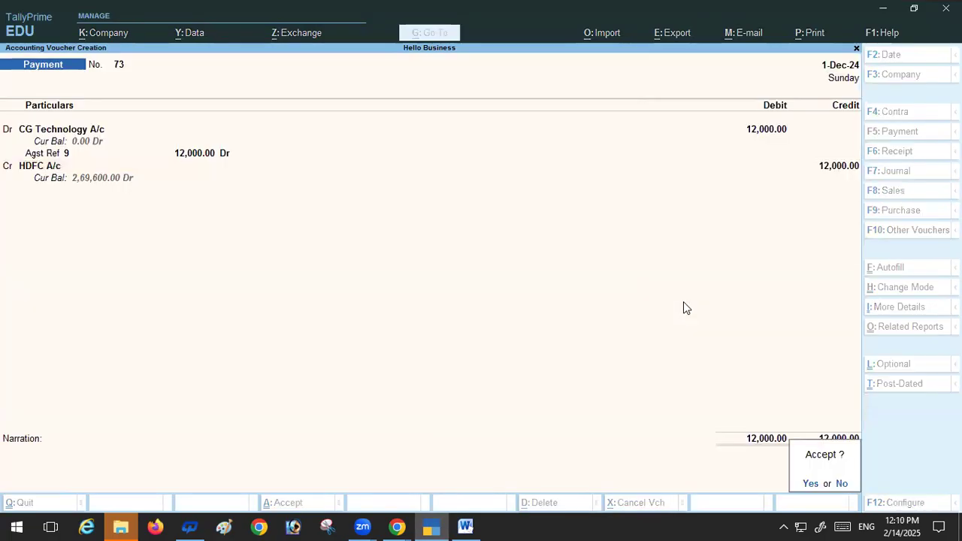
{"action": "key", "text": "Return"}
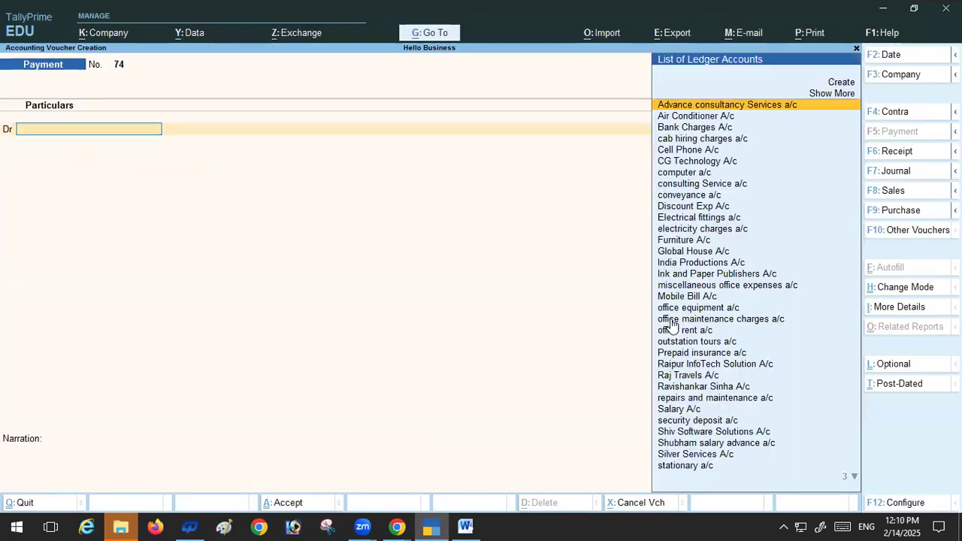
Step: Switch to Word, read transaction 110 and copy the customer name Creative Designer
{"action": "left_click", "coordinate": [466, 526]}
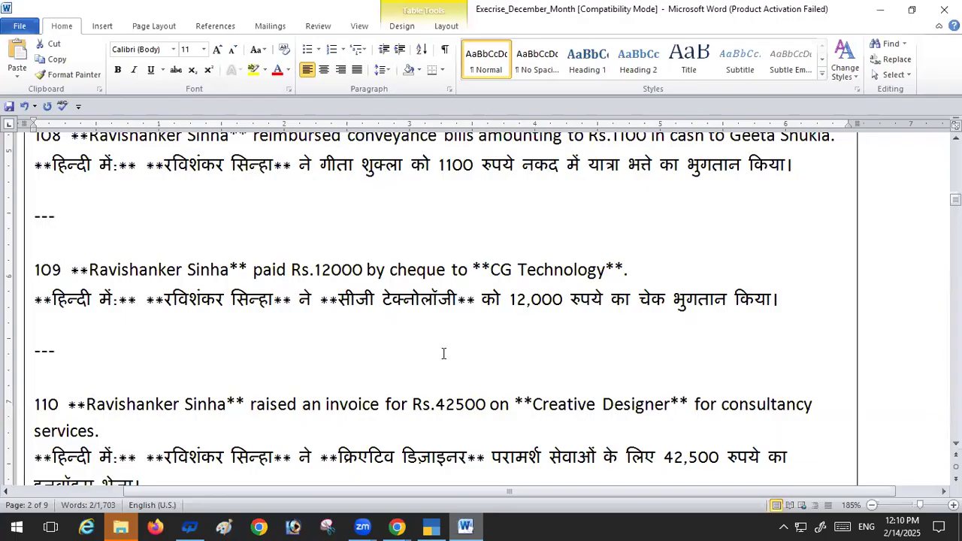
{"action": "scroll", "coordinate": [444, 354], "scroll_direction": "down", "scroll_amount": 2}
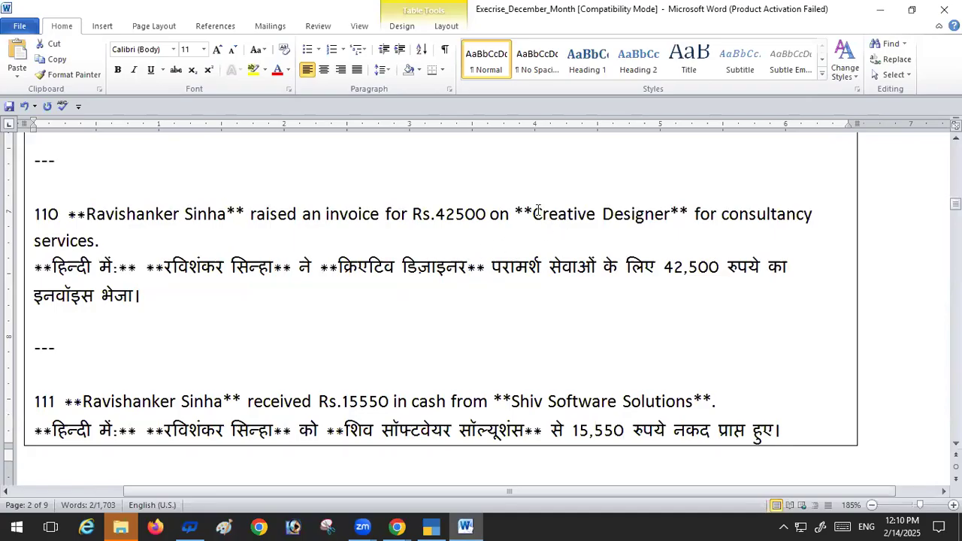
{"action": "left_click_drag", "start_coordinate": [539, 215], "coordinate": [558, 215]}
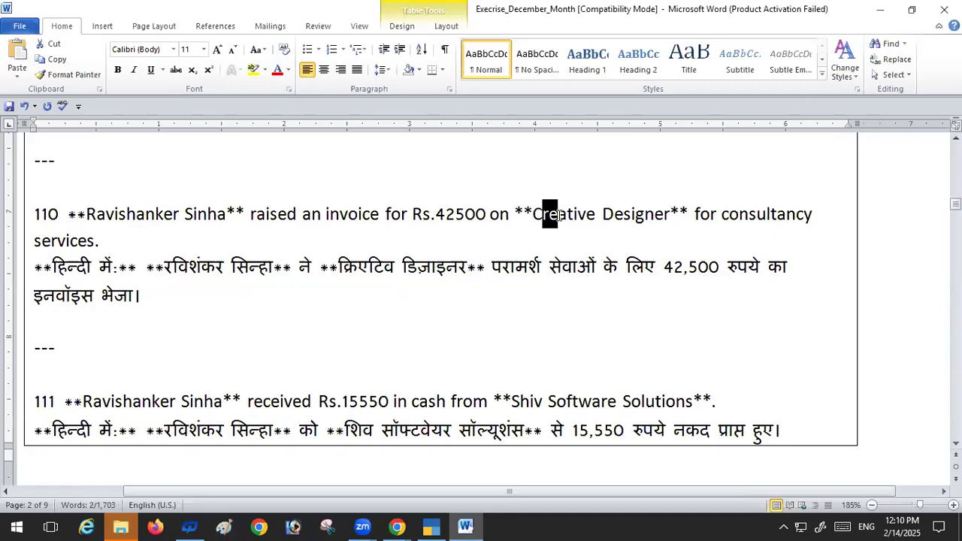
{"action": "left_click_drag", "start_coordinate": [632, 213], "coordinate": [639, 213]}
{"action": "key", "text": "ctrl+c"}
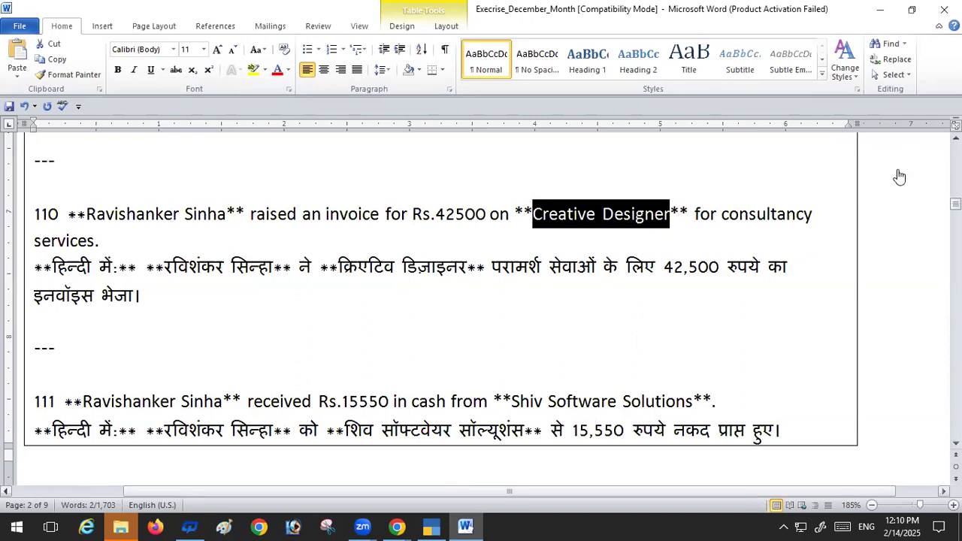
Step: Switch to a Journal voucher in TallyPrime and start a new debit ledger named Creative Designer A/c
{"action": "key", "text": "alt+Tab"}
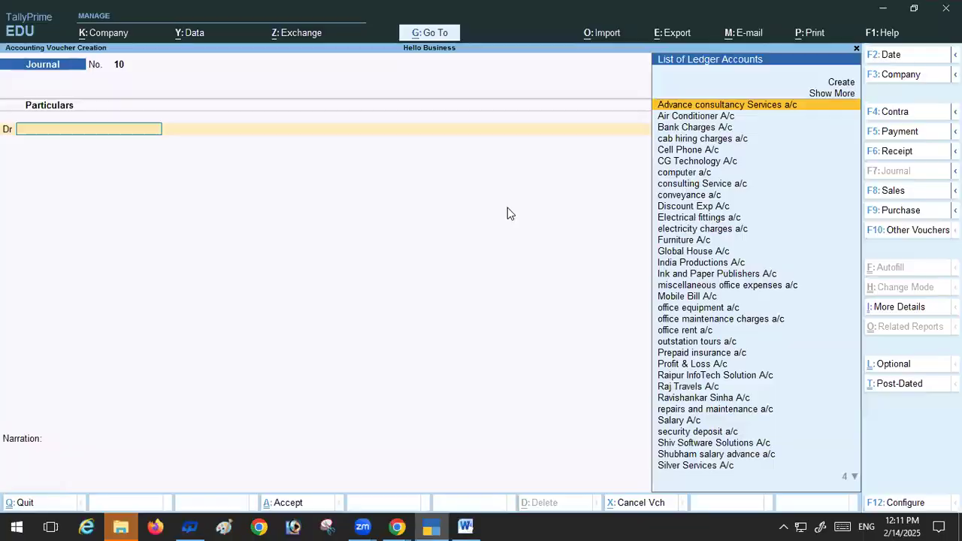
{"action": "left_click", "coordinate": [834, 84]}
{"action": "key", "text": "ctrl"}
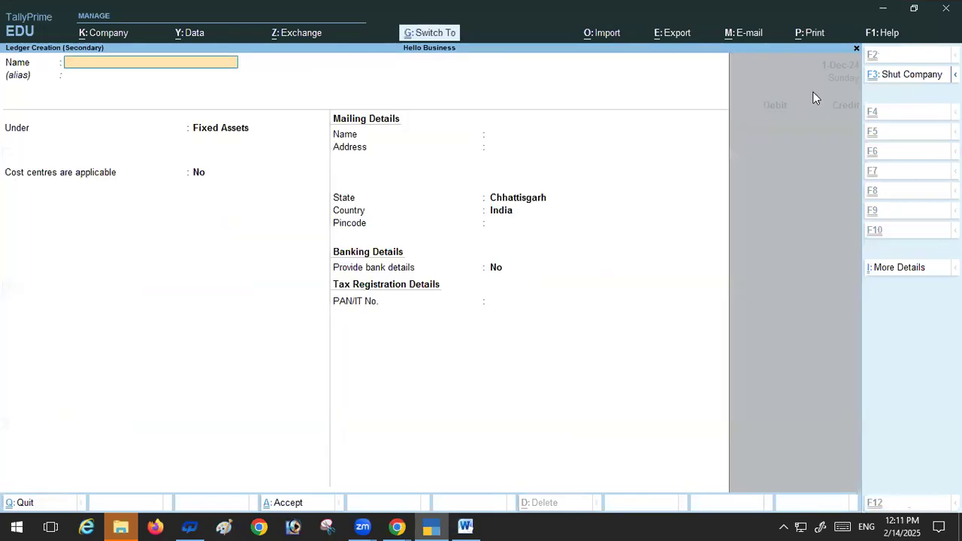
{"action": "key", "text": "ctrl+v"}
{"action": "type", "text": "a/c"}
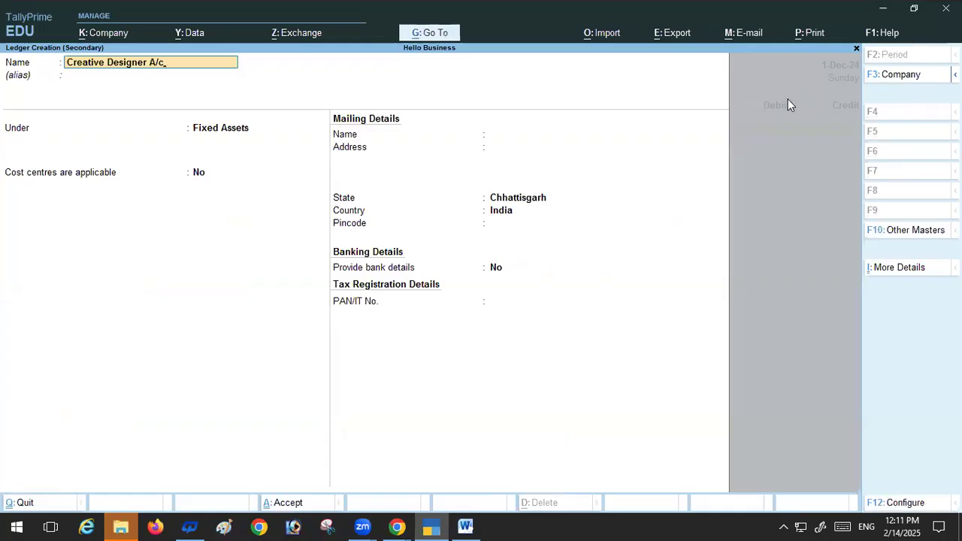
{"action": "key", "text": "Return"}
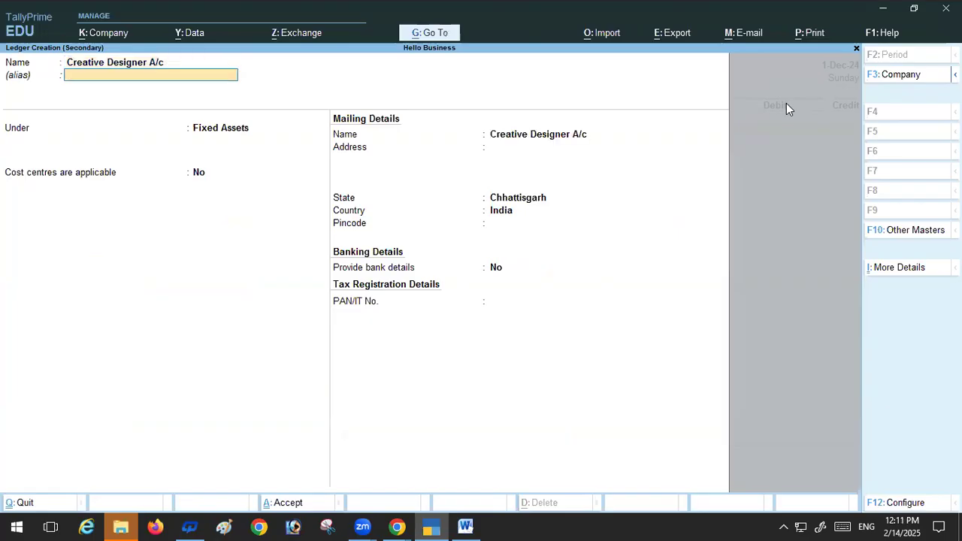
Step: Place the Creative Designer A/c ledger under Sundry Debtors, keep the remaining defaults and save it into the journal voucher's debit line
{"action": "key", "text": "Return"}
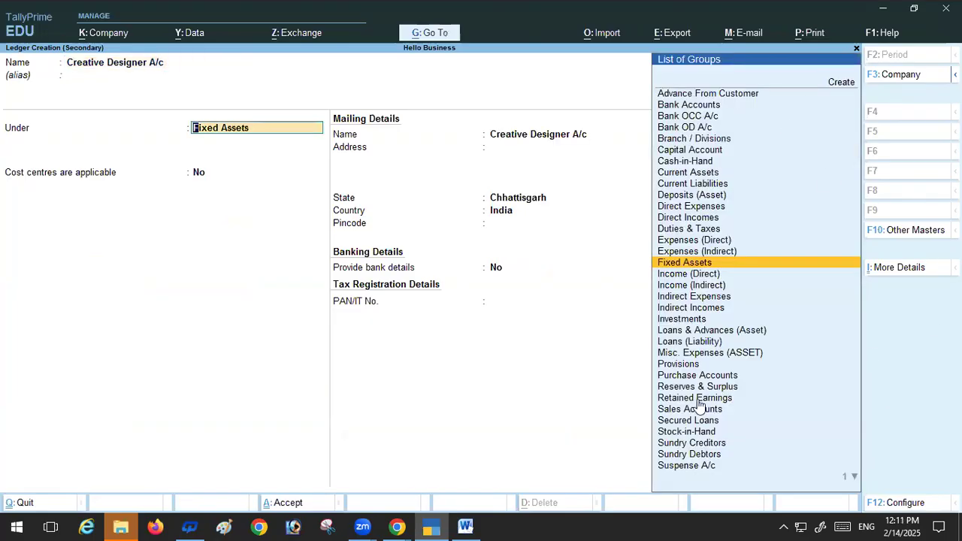
{"action": "left_click", "coordinate": [672, 455]}
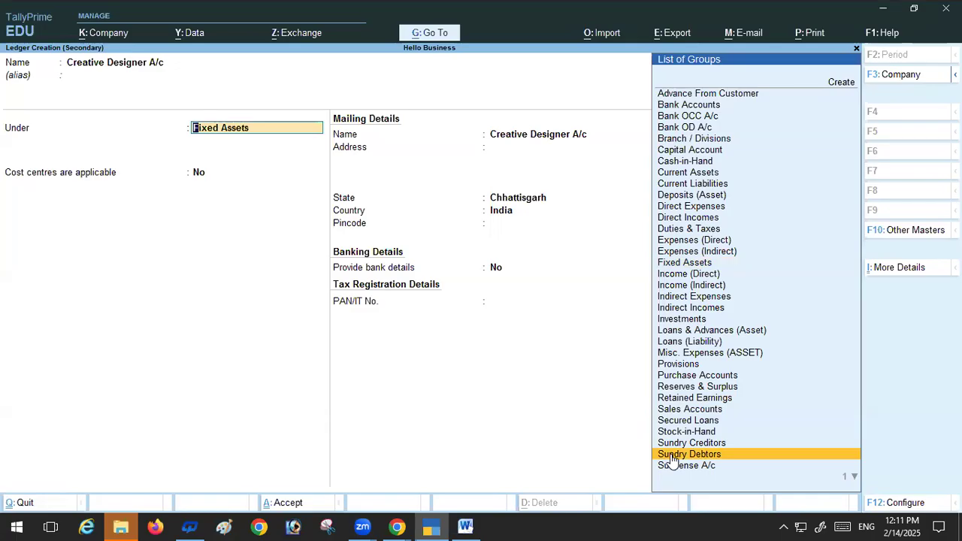
{"action": "left_click", "coordinate": [671, 456]}
{"action": "key", "text": "Return"}
{"action": "key", "text": "Return"}
{"action": "key", "text": "Return"}
{"action": "key", "text": "Return"}
{"action": "key", "text": "Return"}
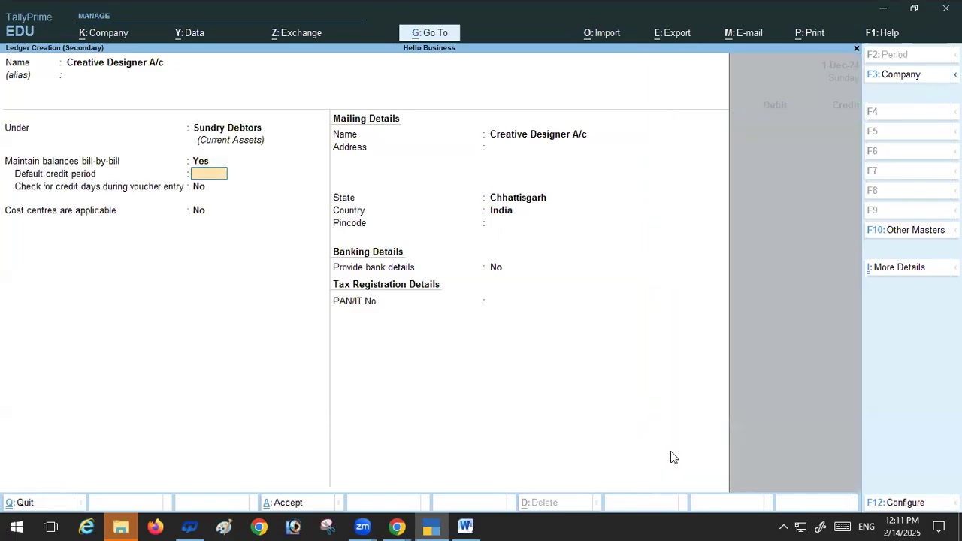
{"action": "key", "text": "Return"}
{"action": "key", "text": "Return"}
{"action": "key", "text": "Return"}
{"action": "key", "text": "Return"}
{"action": "key", "text": "Return"}
{"action": "key", "text": "Return"}
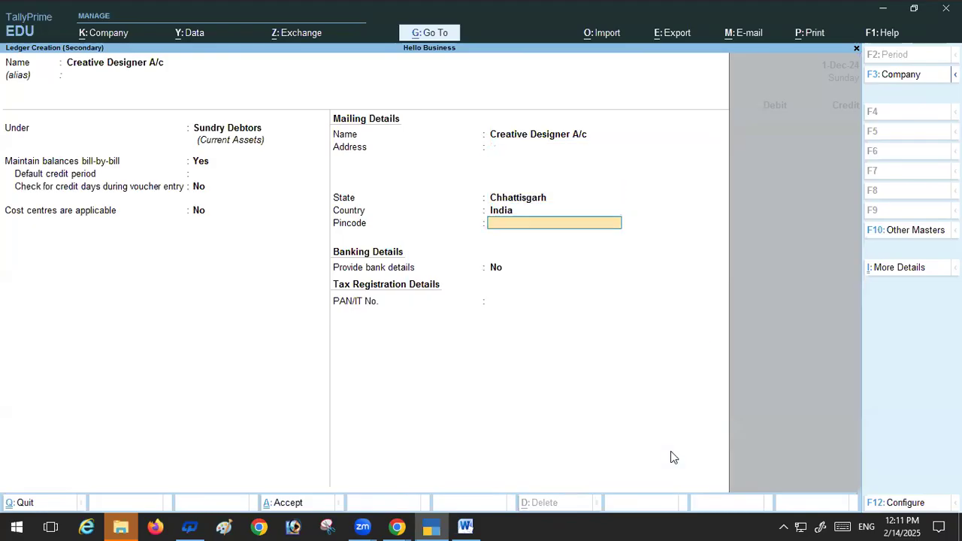
{"action": "key", "text": "Return"}
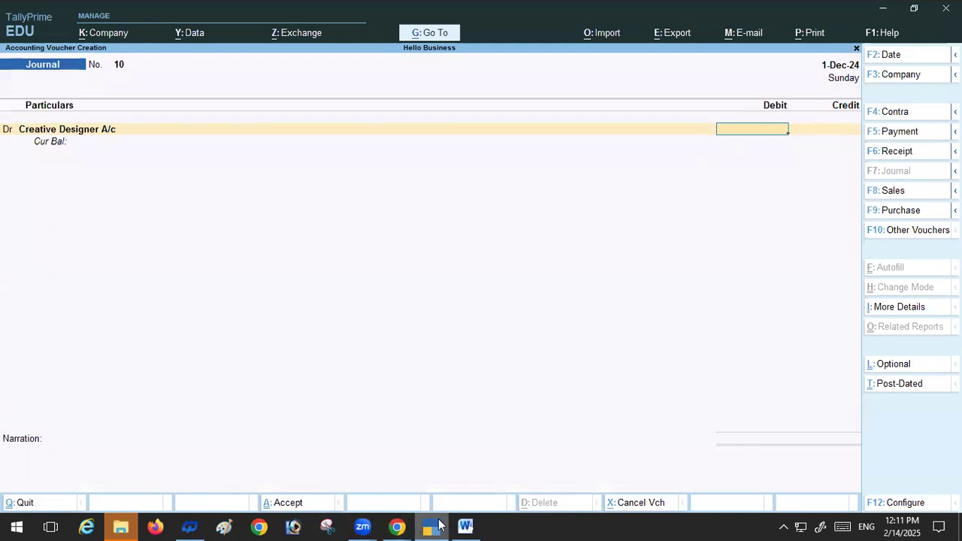
Step: Check the invoice amount for transaction 110 in Word and debit Creative Designer A/c with 42,500 in the TallyPrime journal
{"action": "mouse_move", "coordinate": [466, 526]}
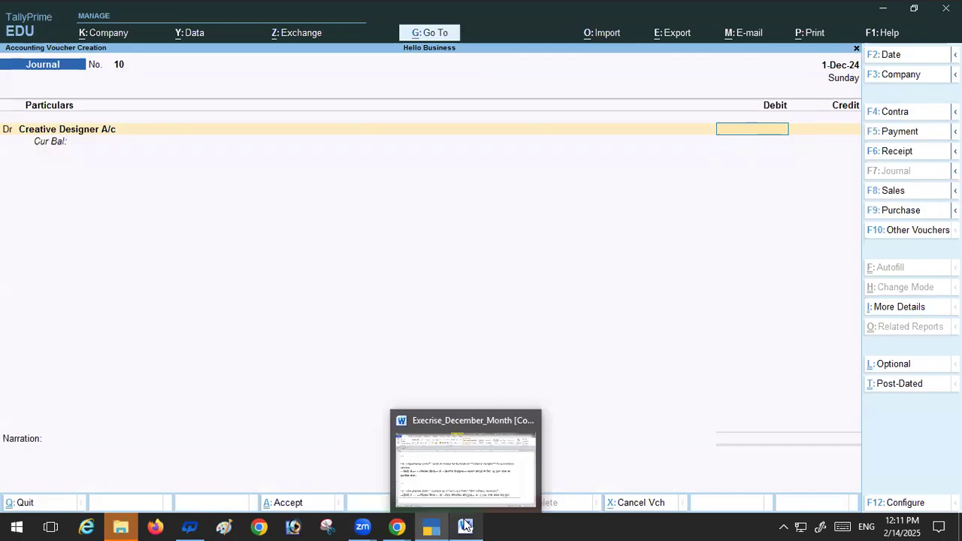
{"action": "left_click", "coordinate": [448, 472]}
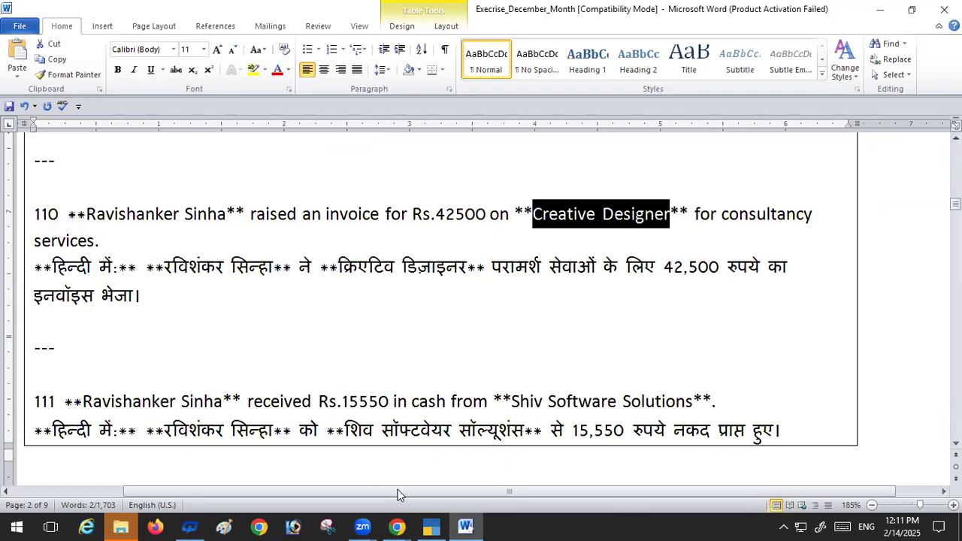
{"action": "mouse_move", "coordinate": [438, 525]}
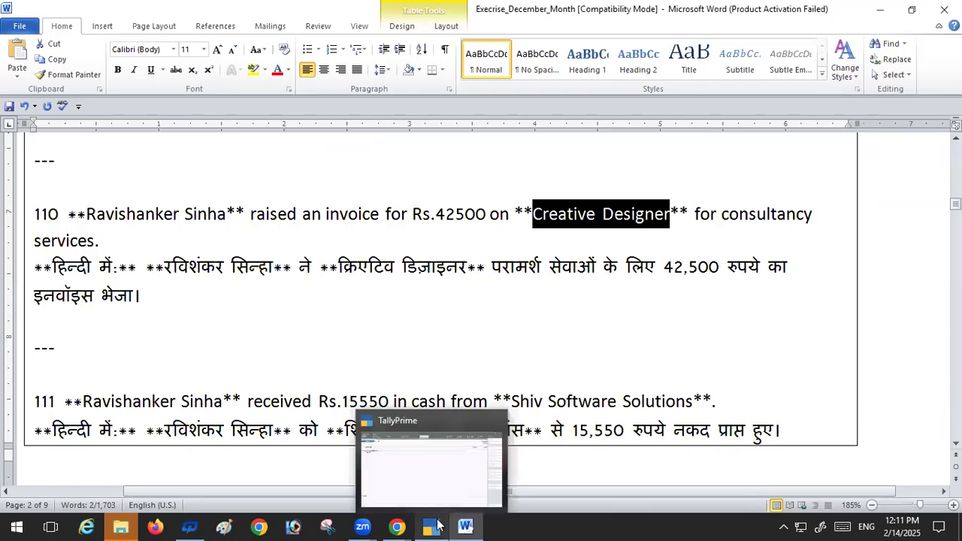
{"action": "left_click", "coordinate": [424, 481]}
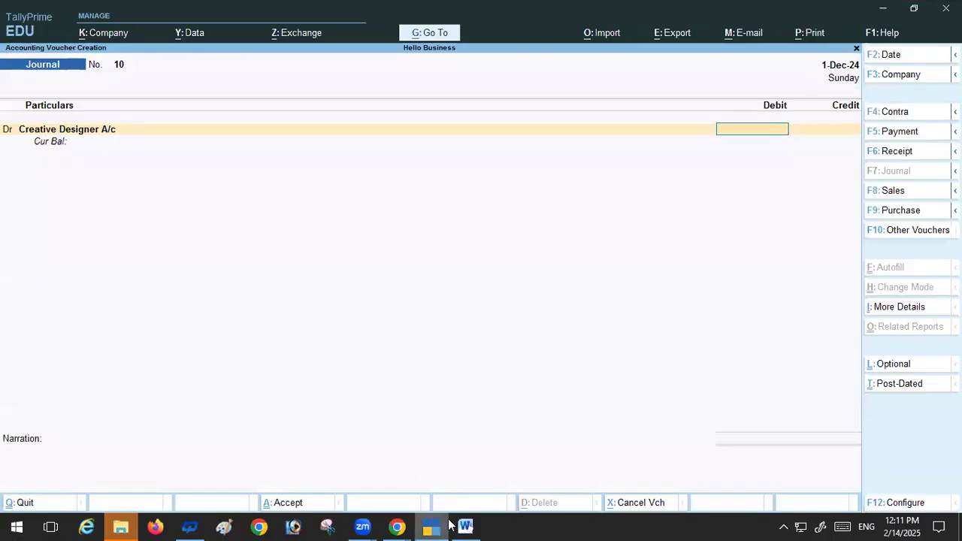
{"action": "left_click", "coordinate": [464, 522]}
{"action": "left_click", "coordinate": [441, 522]}
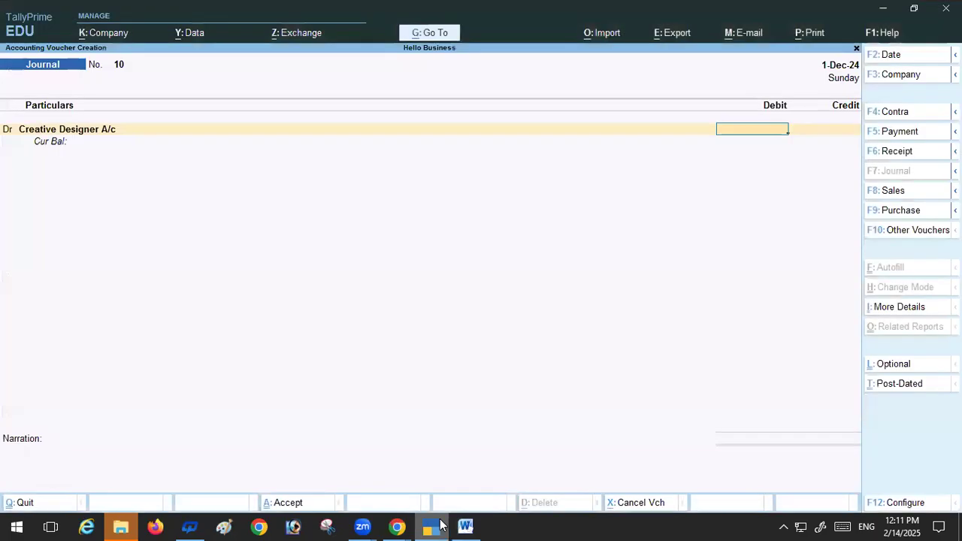
{"action": "type", "text": "42500"}
{"action": "key", "text": "Return"}
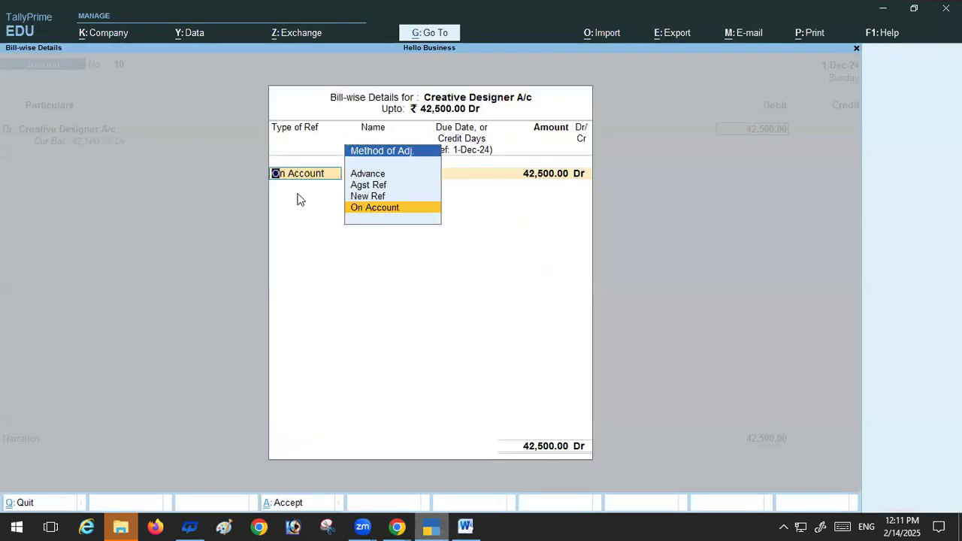
Step: Allocate the 42,500 debit bill-wise as New Ref 10, leaving the due date blank
{"action": "type", "text": "n"}
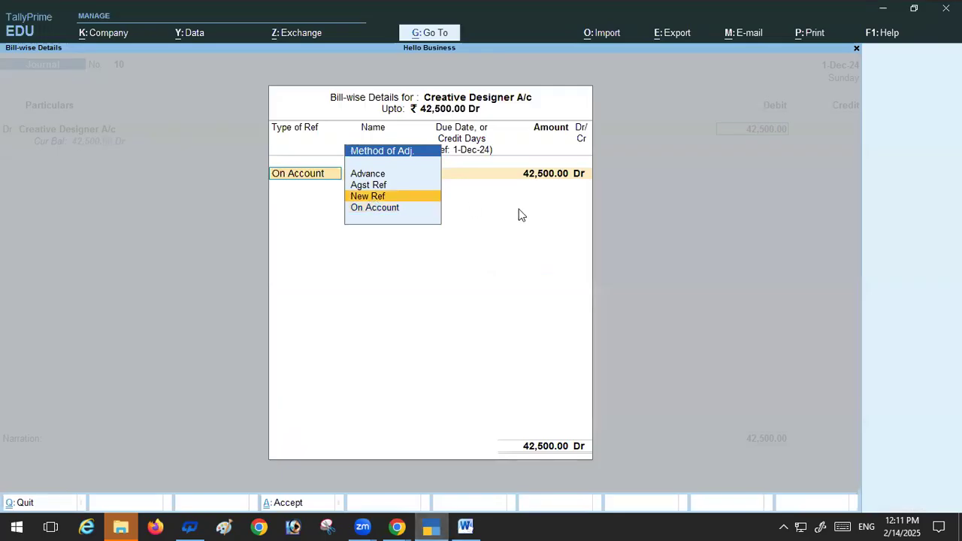
{"action": "key", "text": "Return"}
{"action": "key", "text": "Return"}
{"action": "key", "text": "Return"}
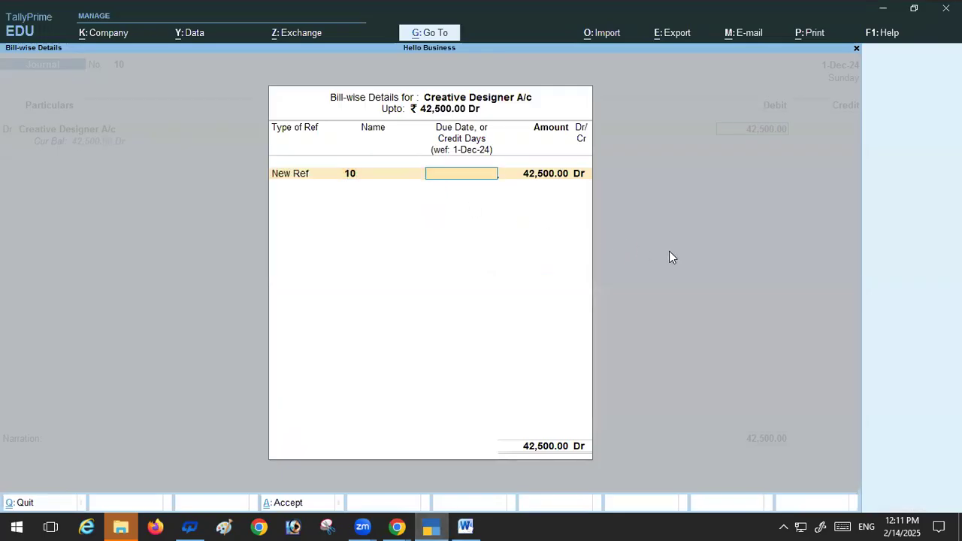
{"action": "key", "text": "Return"}
{"action": "key", "text": "Return"}
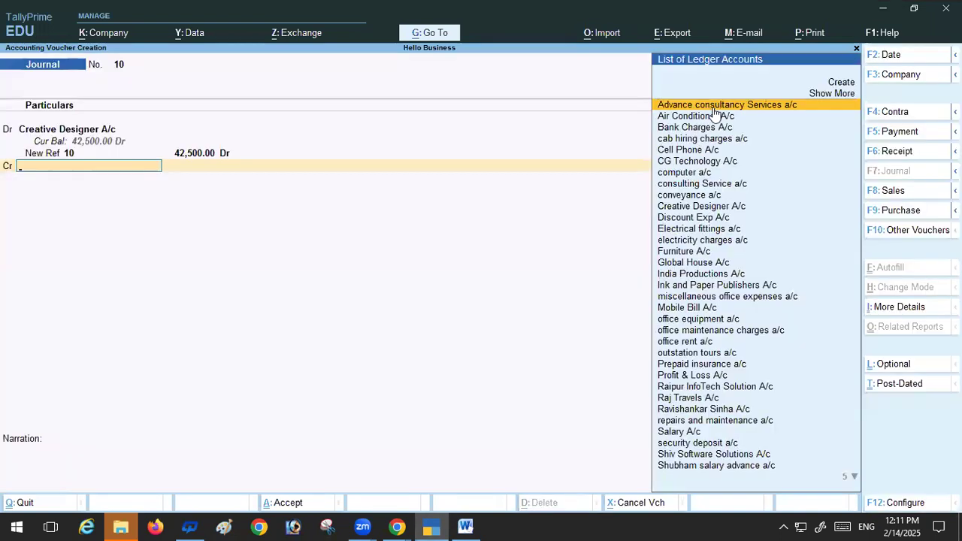
Step: Credit consulting Service a/c with 42,500, leave the narration empty and save the journal voucher
{"action": "left_click", "coordinate": [699, 185]}
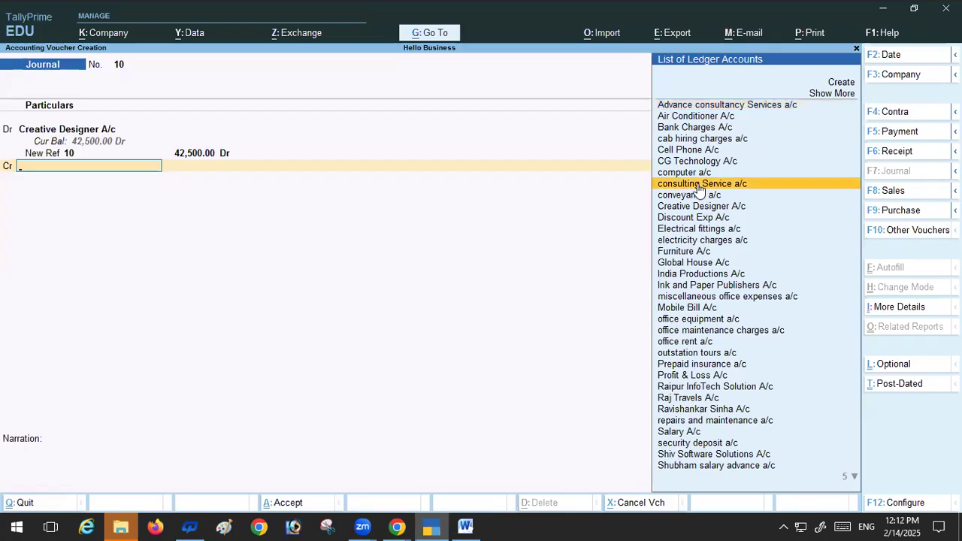
{"action": "left_click", "coordinate": [699, 185]}
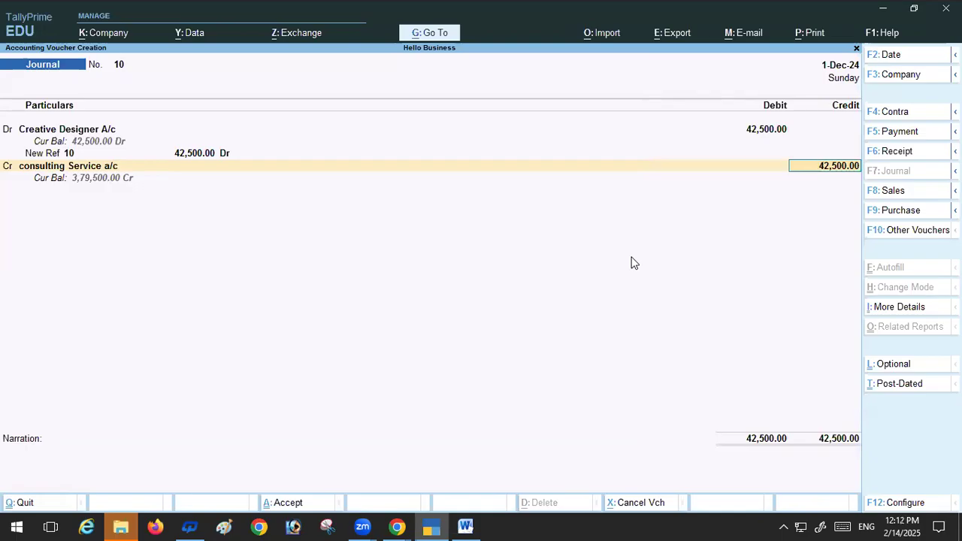
{"action": "key", "text": "Return"}
{"action": "key", "text": "Return"}
{"action": "key", "text": "Return"}
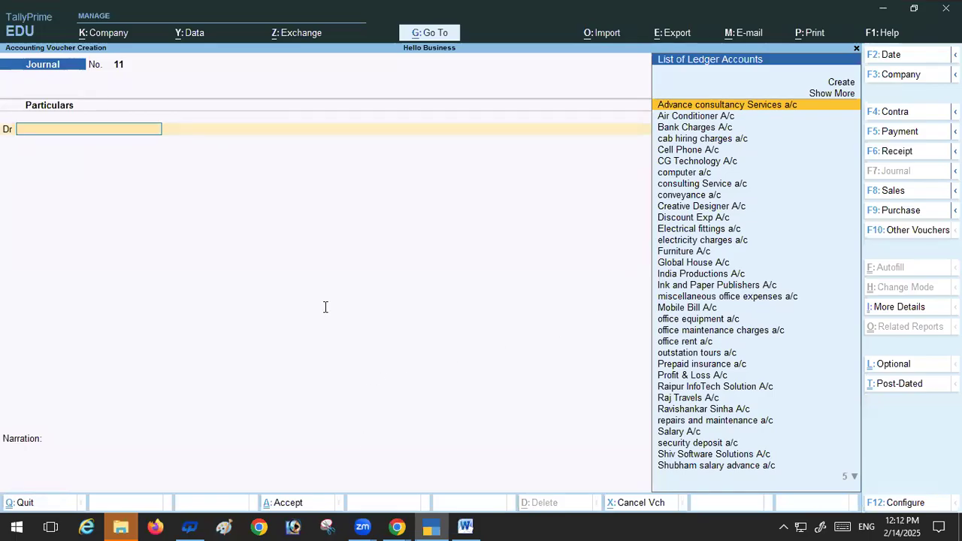
Step: Read transaction 111 in Word, then reopen journal voucher 10 in TallyPrime for a check and accept it without changes
{"action": "key", "text": "alt+Tab"}
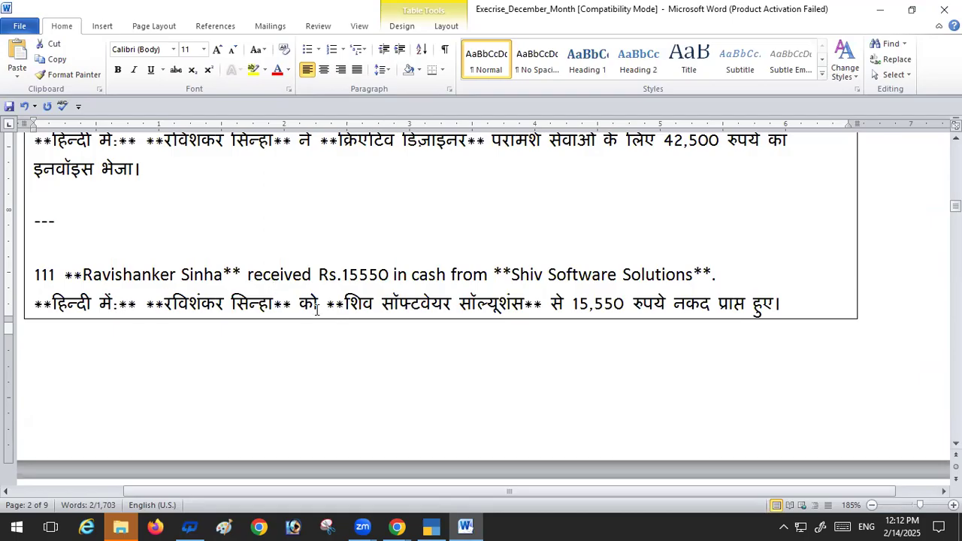
{"action": "scroll", "coordinate": [481, 251], "scroll_direction": "up", "scroll_amount": 1}
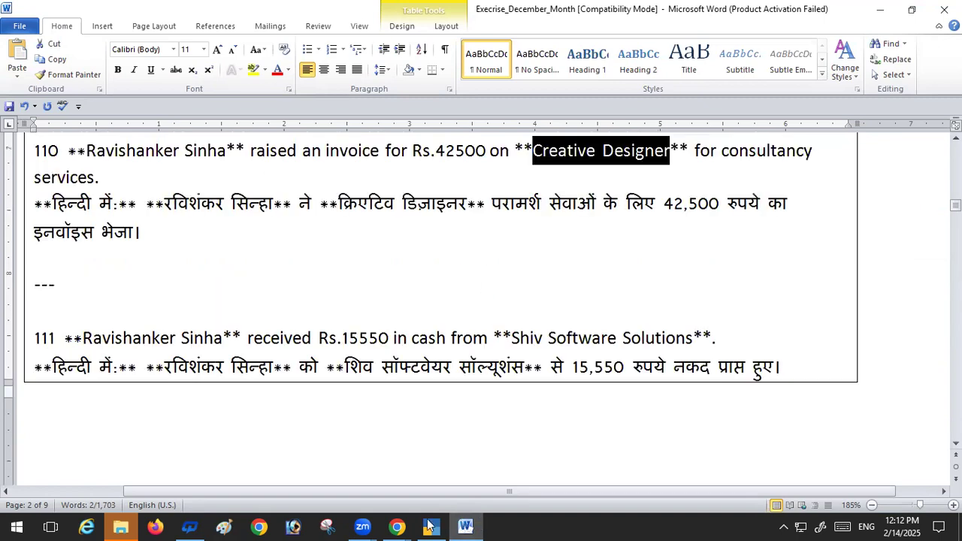
{"action": "left_click", "coordinate": [429, 526]}
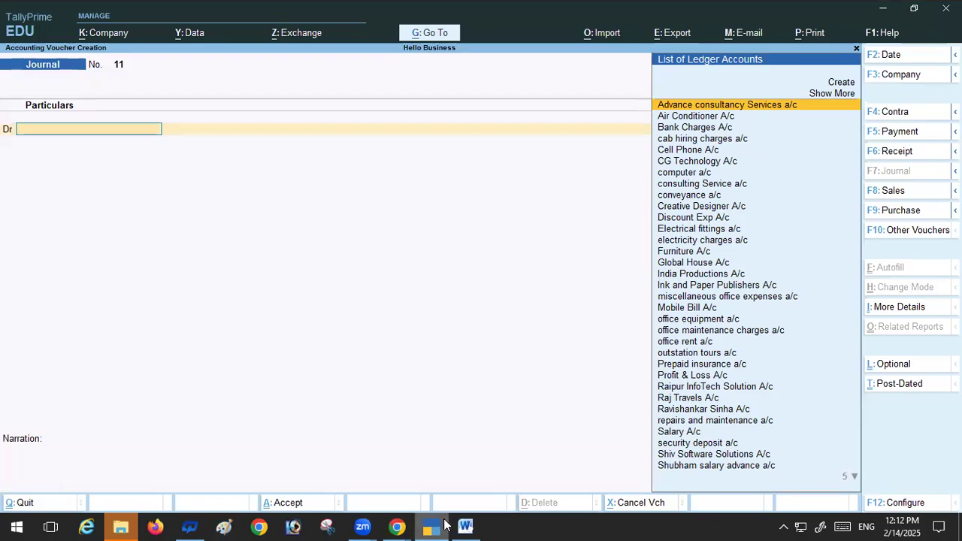
{"action": "key", "text": "Page_Up"}
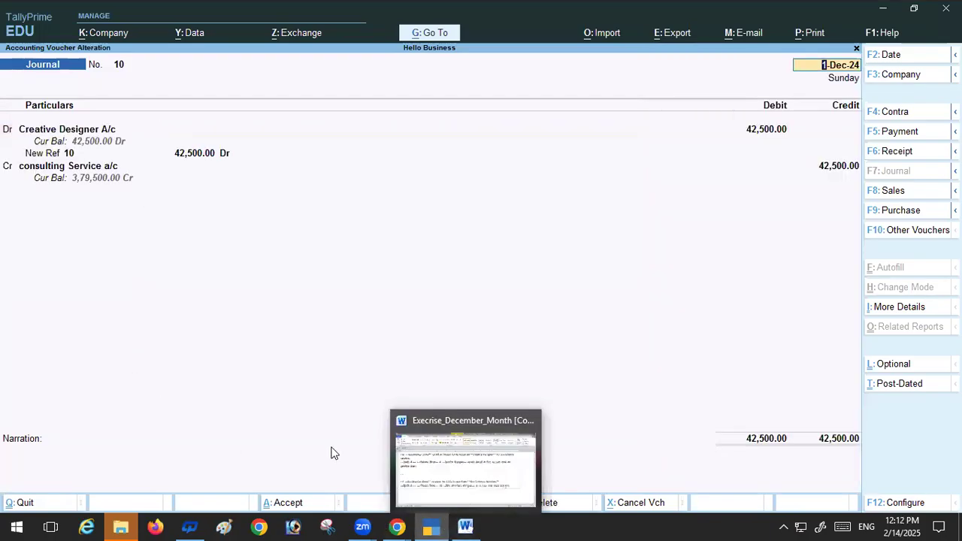
{"action": "key", "text": "ctrl+a"}
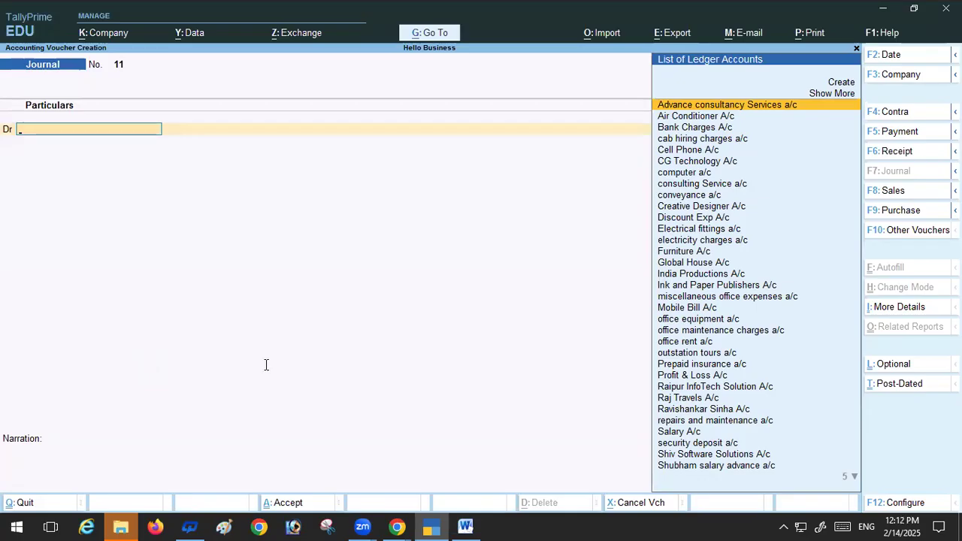
Step: Switch to Word and examine the worked answer for transaction 111, including its voucher type and debit and credit ledgers
{"action": "key", "text": "alt+Tab"}
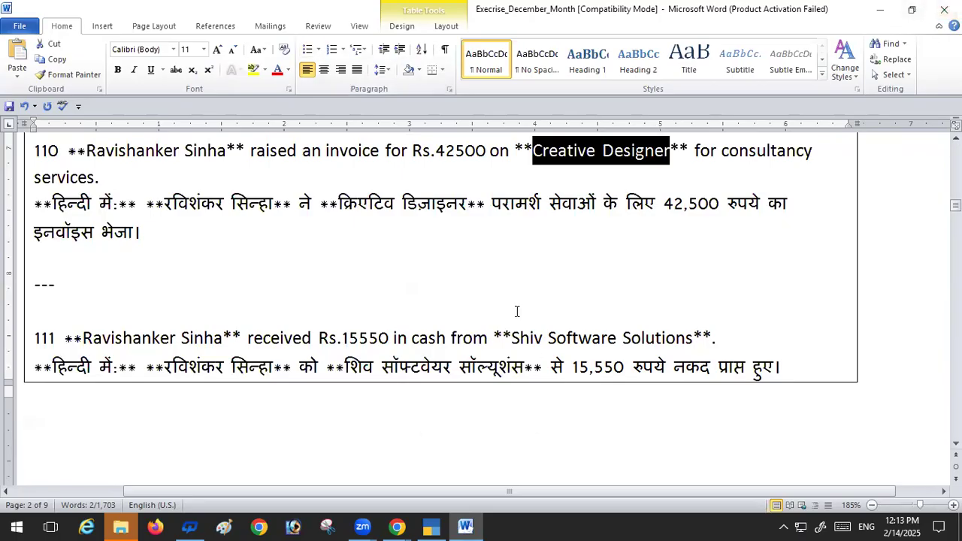
{"action": "scroll", "coordinate": [516, 311], "scroll_direction": "down", "scroll_amount": 6}
{"action": "scroll", "coordinate": [516, 311], "scroll_direction": "down", "scroll_amount": 12}
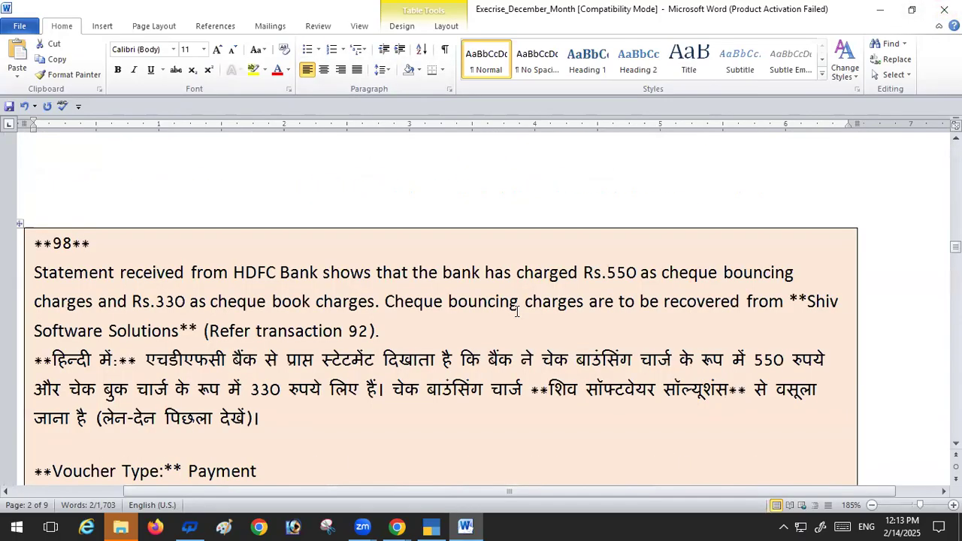
{"action": "scroll", "coordinate": [517, 311], "scroll_direction": "down", "scroll_amount": 12}
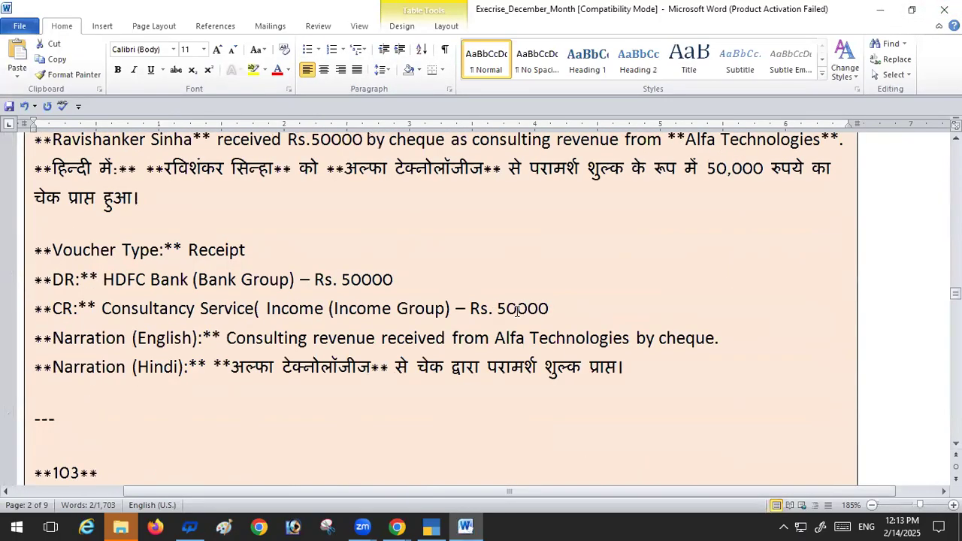
{"action": "scroll", "coordinate": [516, 311], "scroll_direction": "down", "scroll_amount": 12}
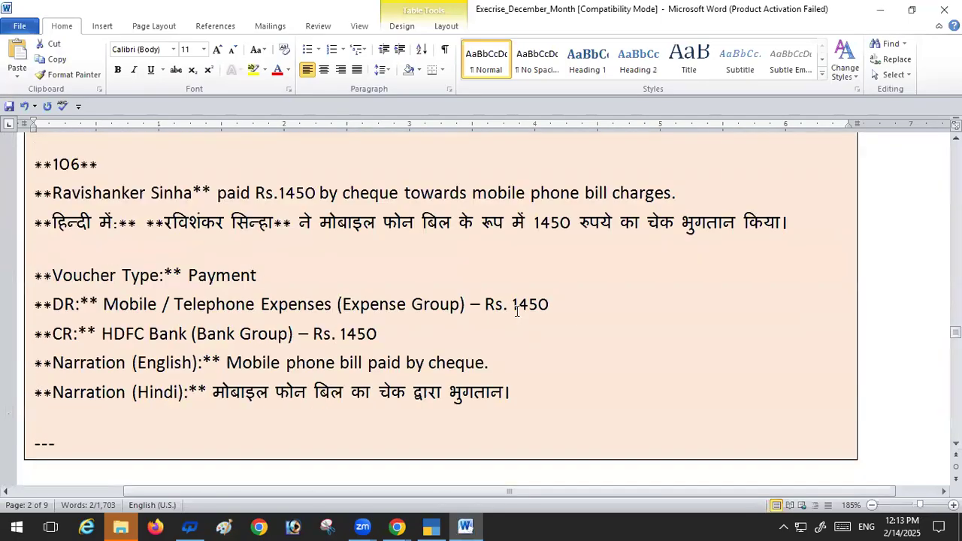
{"action": "scroll", "coordinate": [177, 332], "scroll_direction": "down", "scroll_amount": 12}
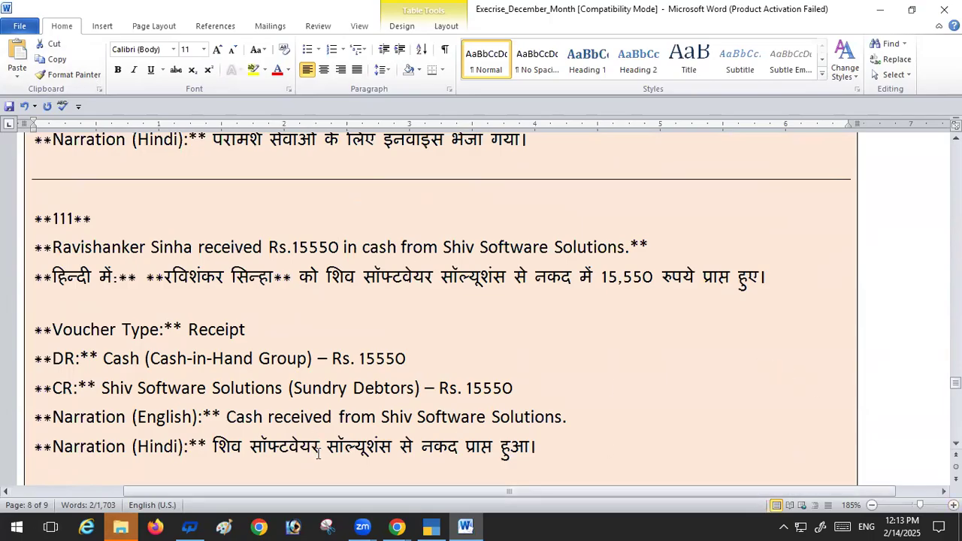
{"action": "left_click", "coordinate": [432, 527]}
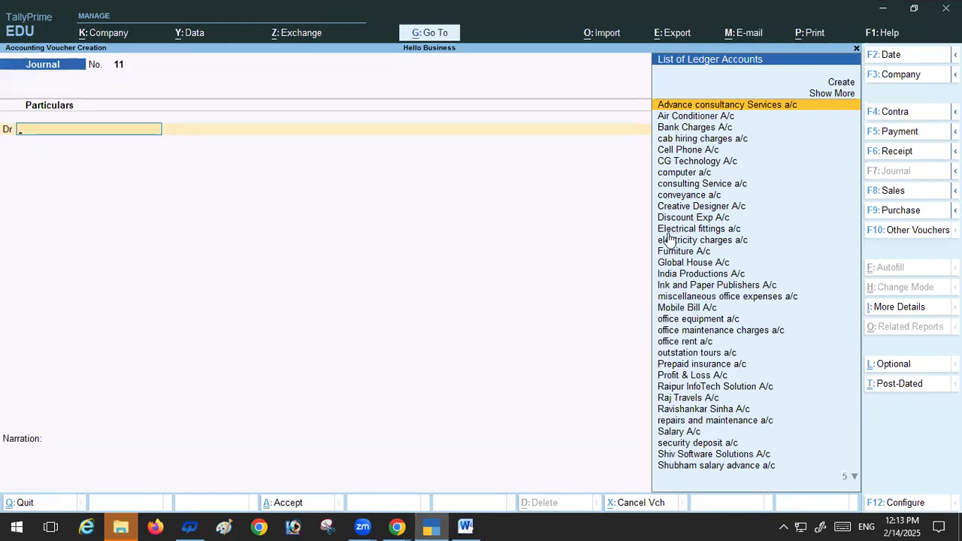
{"action": "left_click", "coordinate": [465, 526]}
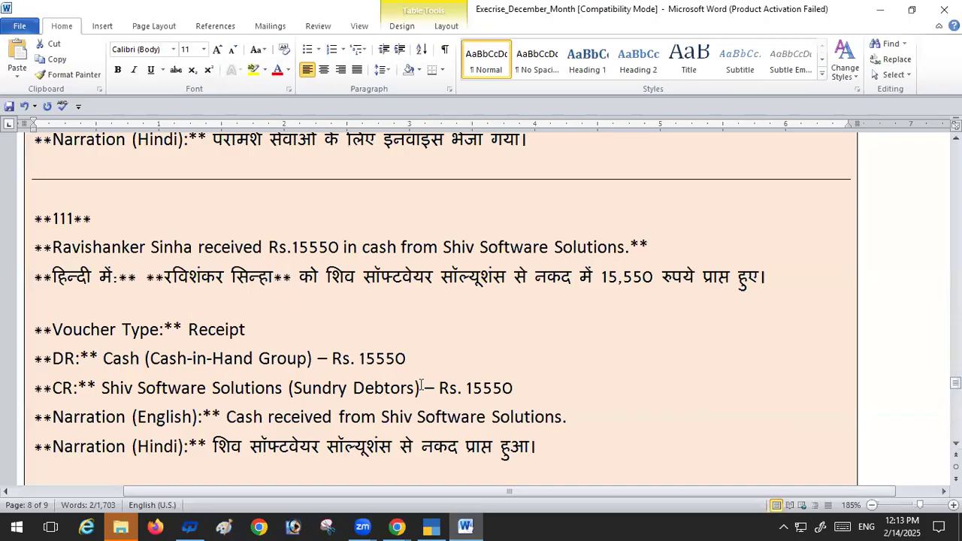
Step: Review the worked answers for transactions 106 to 111, examining their voucher types, ledgers, groups and amounts
{"action": "scroll", "coordinate": [421, 385], "scroll_direction": "up", "scroll_amount": 7}
{"action": "scroll", "coordinate": [421, 385], "scroll_direction": "up", "scroll_amount": 3}
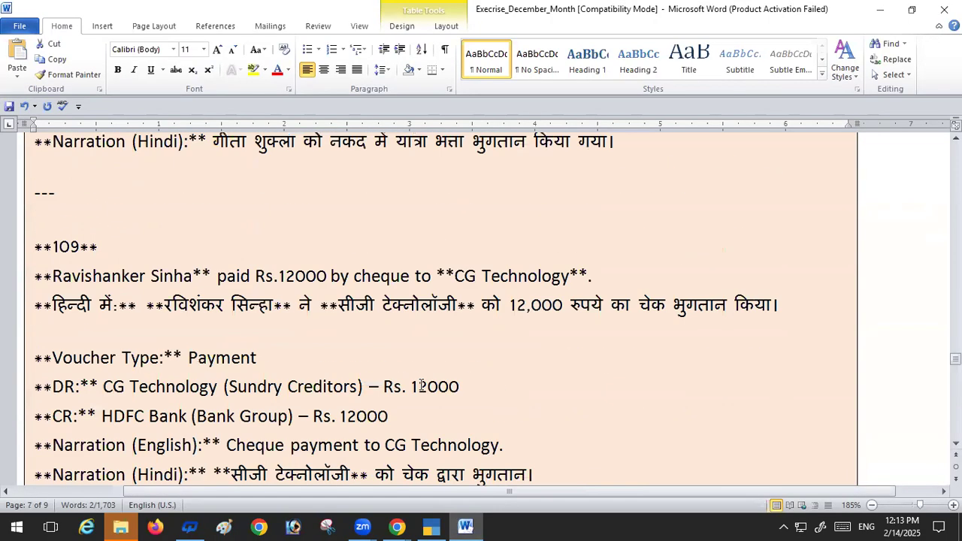
{"action": "scroll", "coordinate": [421, 385], "scroll_direction": "down", "scroll_amount": 1}
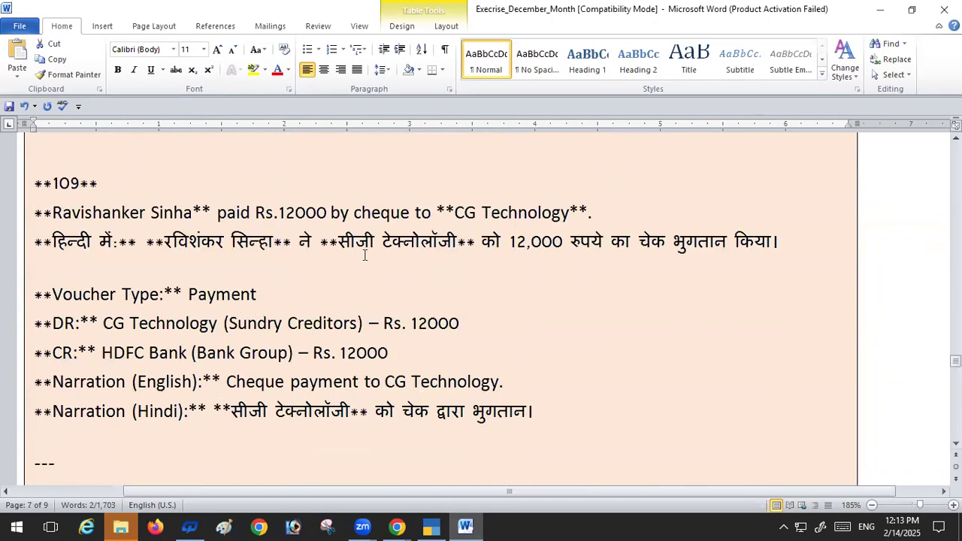
{"action": "scroll", "coordinate": [382, 322], "scroll_direction": "up", "scroll_amount": 7}
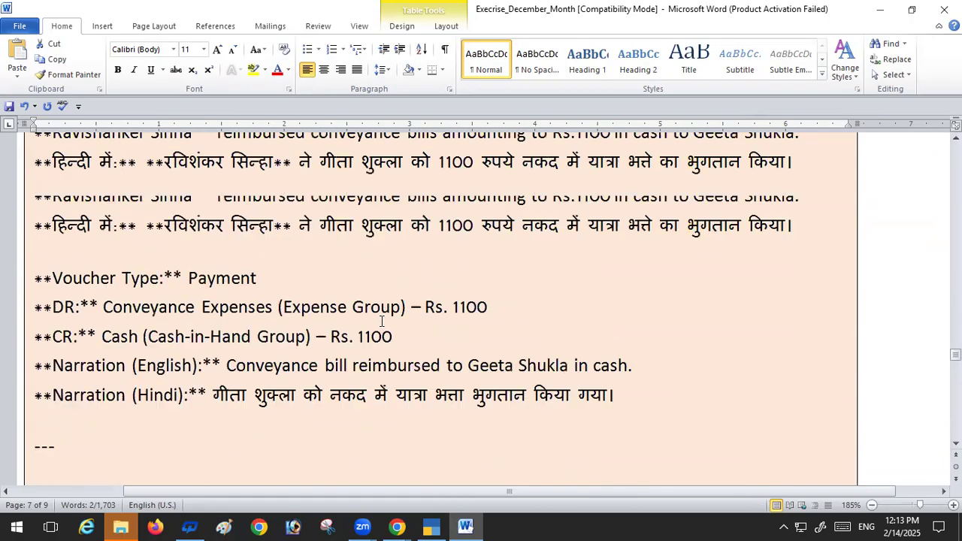
{"action": "scroll", "coordinate": [382, 322], "scroll_direction": "up", "scroll_amount": 5}
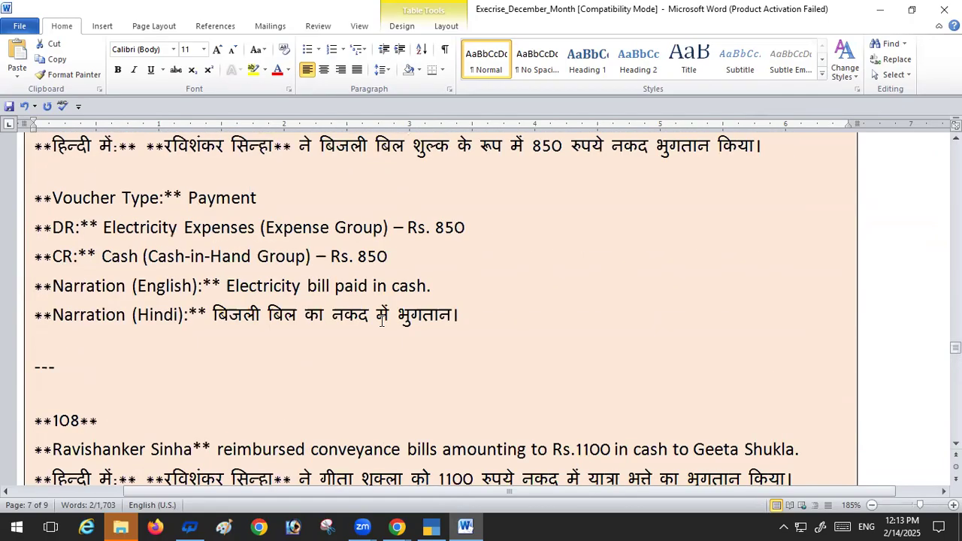
{"action": "scroll", "coordinate": [382, 322], "scroll_direction": "up", "scroll_amount": 4}
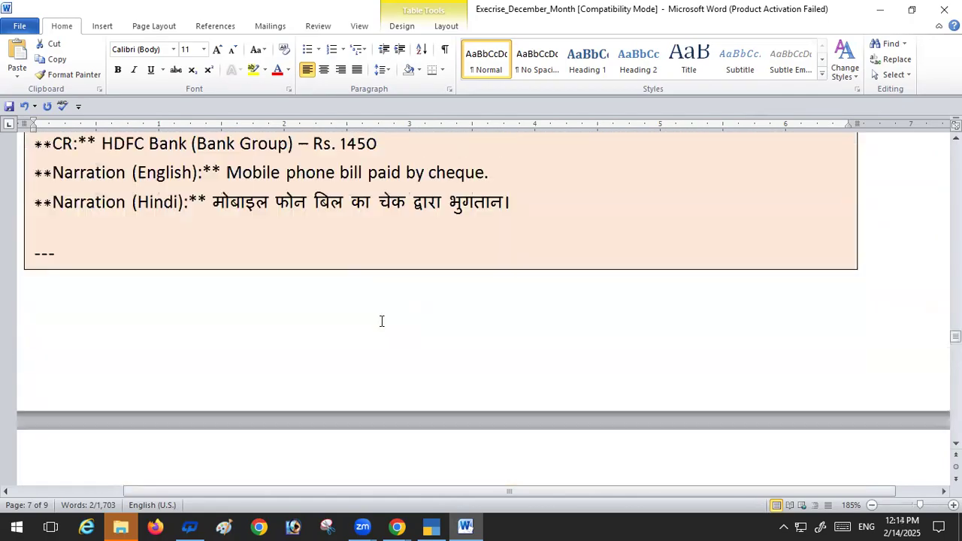
{"action": "scroll", "coordinate": [384, 361], "scroll_direction": "down", "scroll_amount": 4}
{"action": "scroll", "coordinate": [387, 363], "scroll_direction": "down", "scroll_amount": 15}
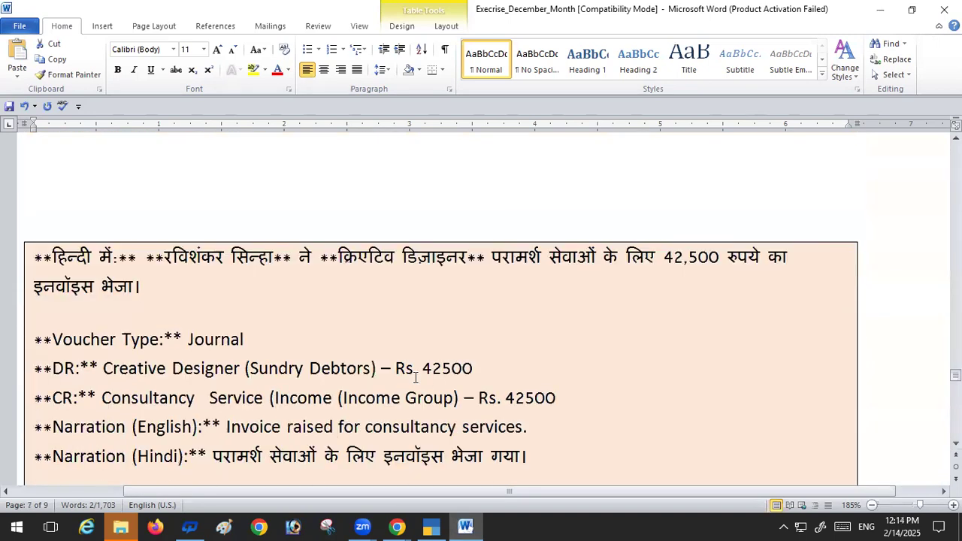
{"action": "scroll", "coordinate": [415, 378], "scroll_direction": "down", "scroll_amount": 1}
{"action": "scroll", "coordinate": [188, 278], "scroll_direction": "up", "scroll_amount": 1}
{"action": "scroll", "coordinate": [239, 293], "scroll_direction": "down", "scroll_amount": 5}
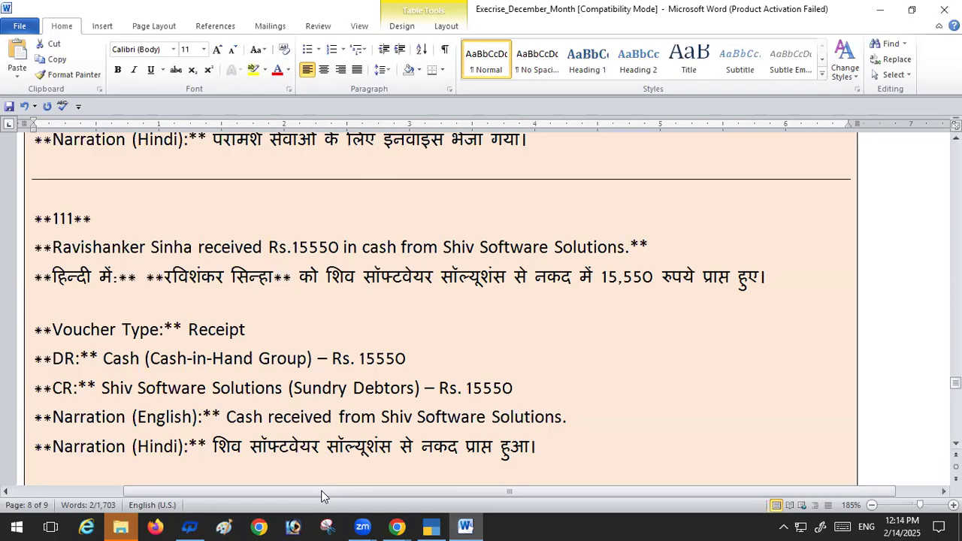
Step: Go back from the worked answers to the question list in the document and read transaction 111
{"action": "mouse_move", "coordinate": [431, 526]}
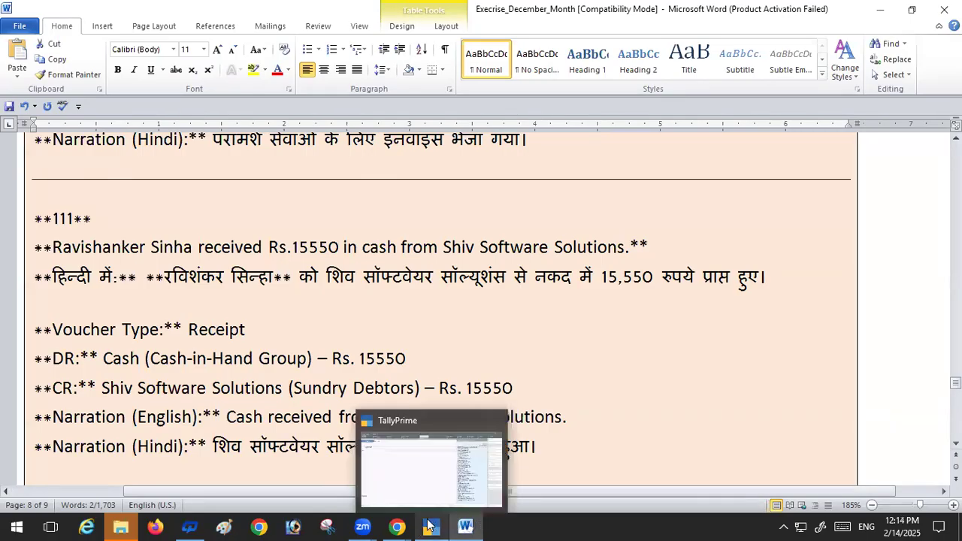
{"action": "scroll", "coordinate": [344, 255], "scroll_direction": "up", "scroll_amount": 10}
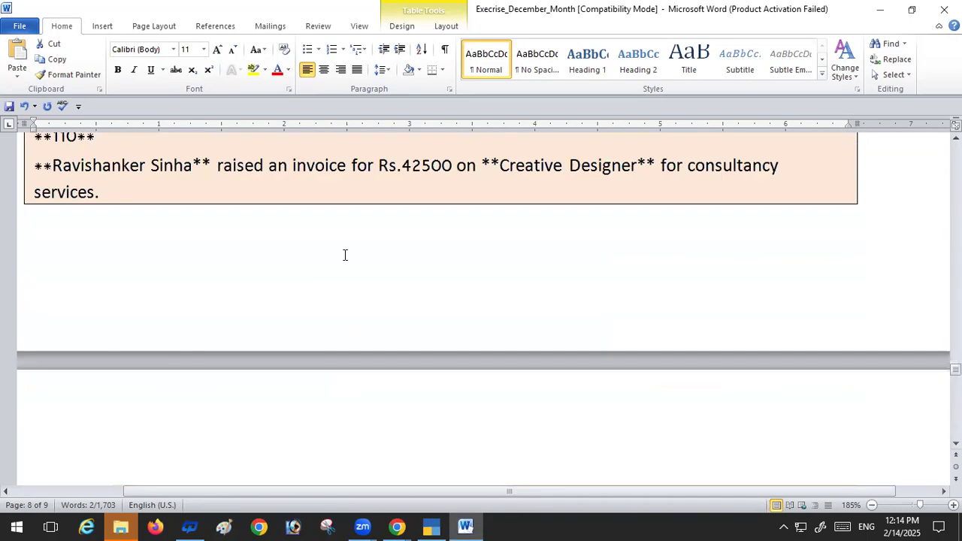
{"action": "scroll", "coordinate": [345, 255], "scroll_direction": "up", "scroll_amount": 10}
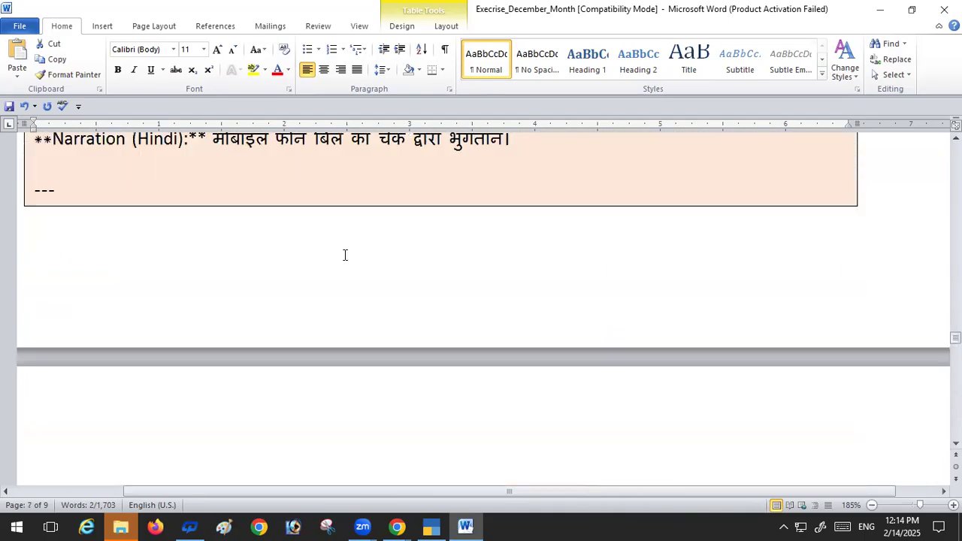
{"action": "scroll", "coordinate": [344, 255], "scroll_direction": "up", "scroll_amount": 15}
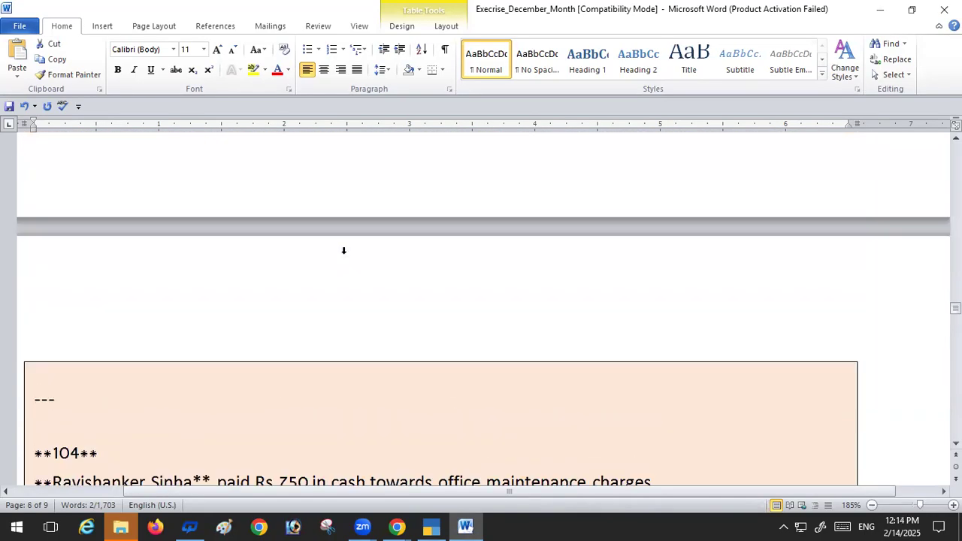
{"action": "scroll", "coordinate": [345, 255], "scroll_direction": "up", "scroll_amount": 15}
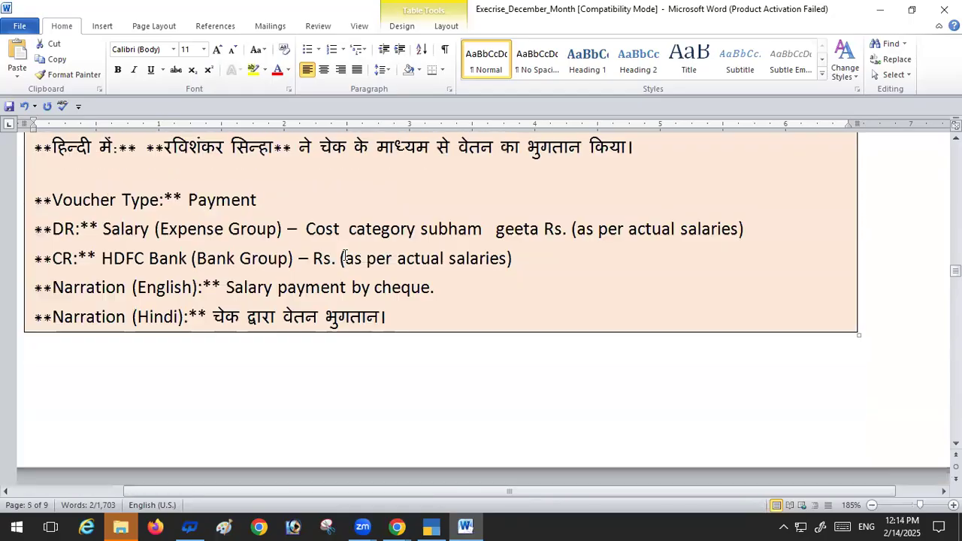
{"action": "scroll", "coordinate": [344, 255], "scroll_direction": "up", "scroll_amount": 10}
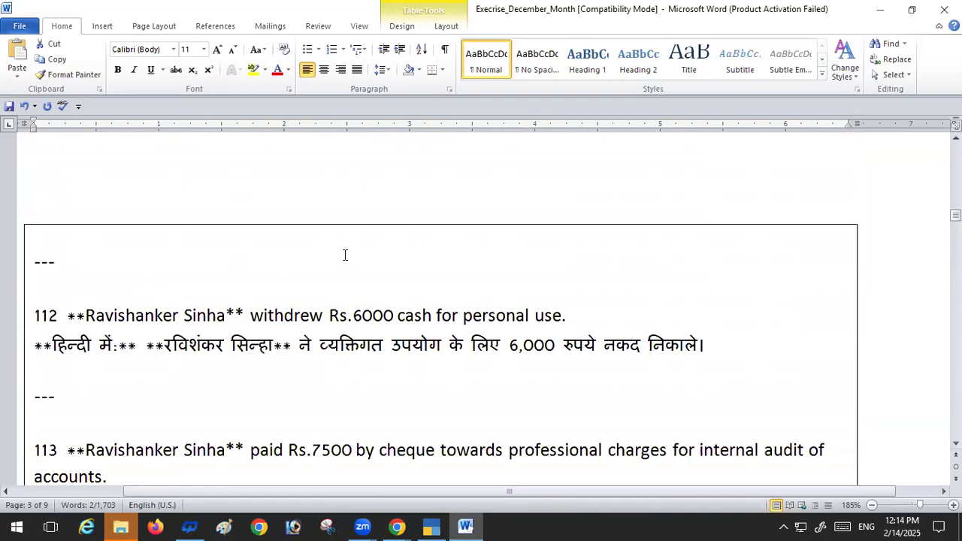
{"action": "scroll", "coordinate": [344, 255], "scroll_direction": "up", "scroll_amount": 3}
{"action": "scroll", "coordinate": [345, 255], "scroll_direction": "up", "scroll_amount": 3}
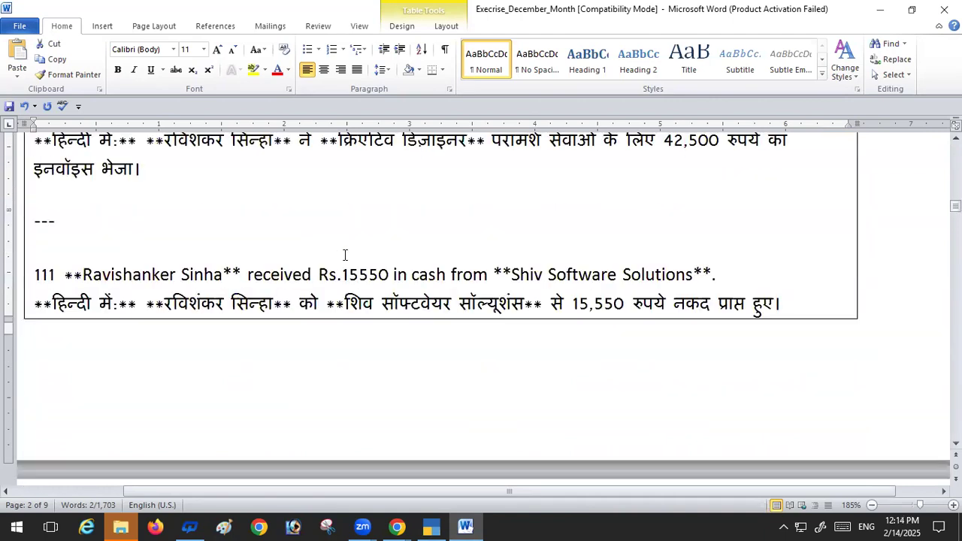
{"action": "scroll", "coordinate": [344, 255], "scroll_direction": "up", "scroll_amount": 1}
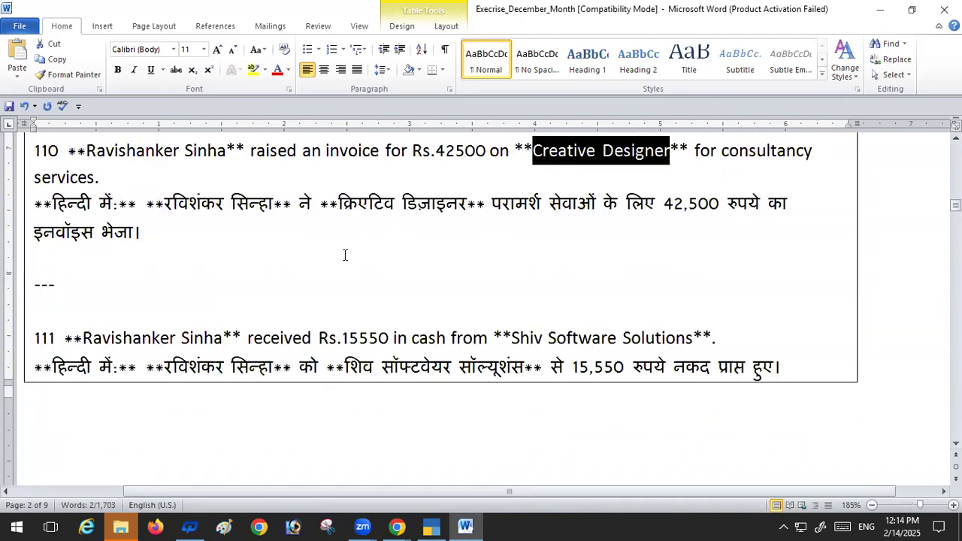
{"action": "scroll", "coordinate": [345, 255], "scroll_direction": "down", "scroll_amount": 1}
{"action": "scroll", "coordinate": [344, 255], "scroll_direction": "down", "scroll_amount": 5}
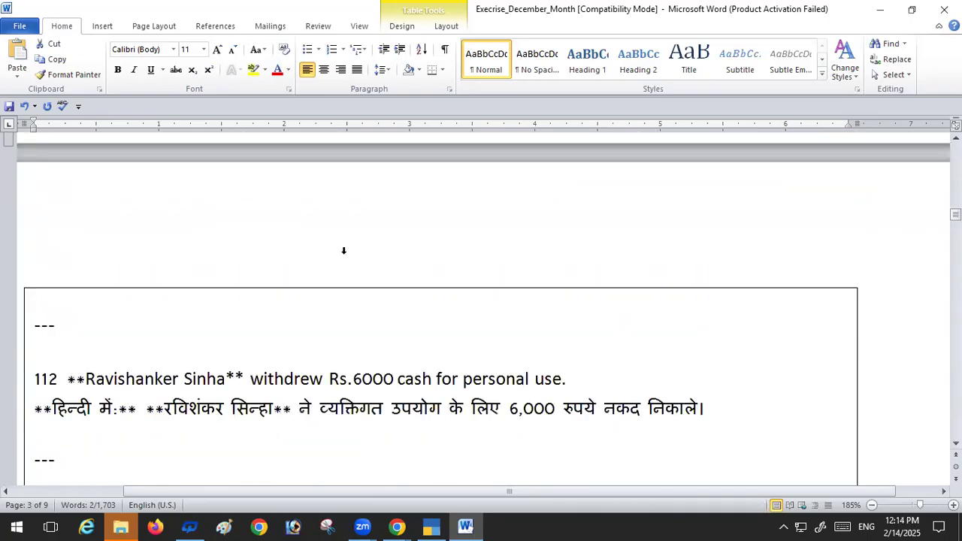
{"action": "scroll", "coordinate": [344, 252], "scroll_direction": "up", "scroll_amount": 6}
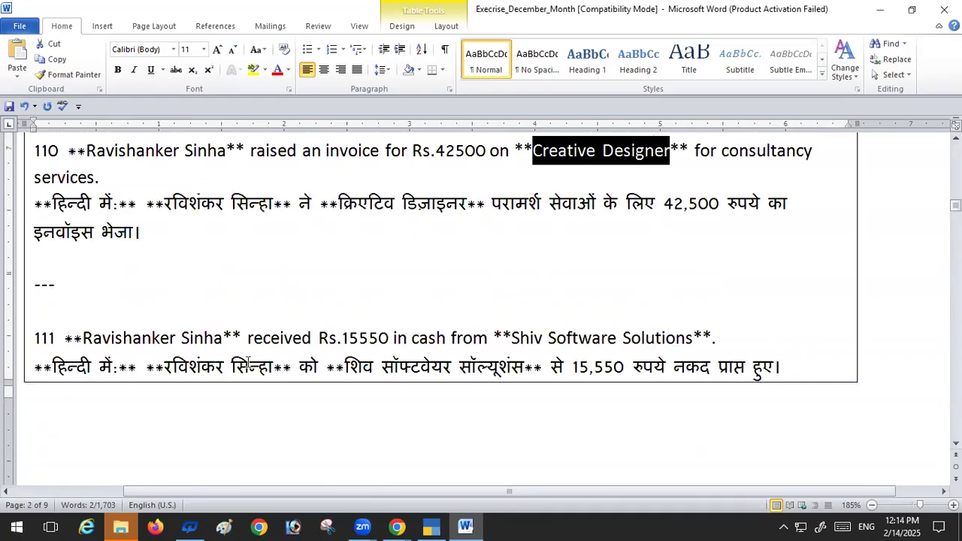
Step: Switch to TallyPrime, start a receipt voucher and credit Shiv Software Solutions A/c with 15,550
{"action": "left_click", "coordinate": [428, 526]}
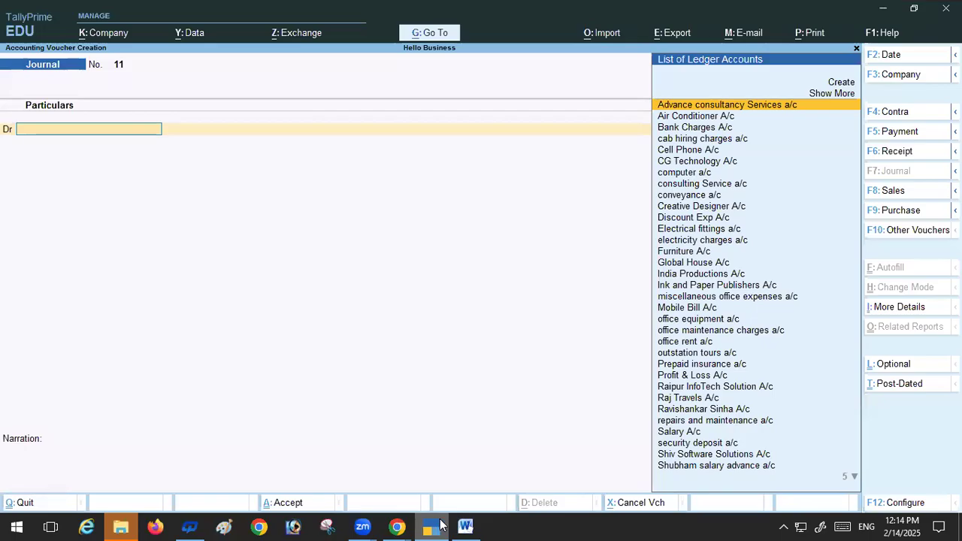
{"action": "key", "text": "F6"}
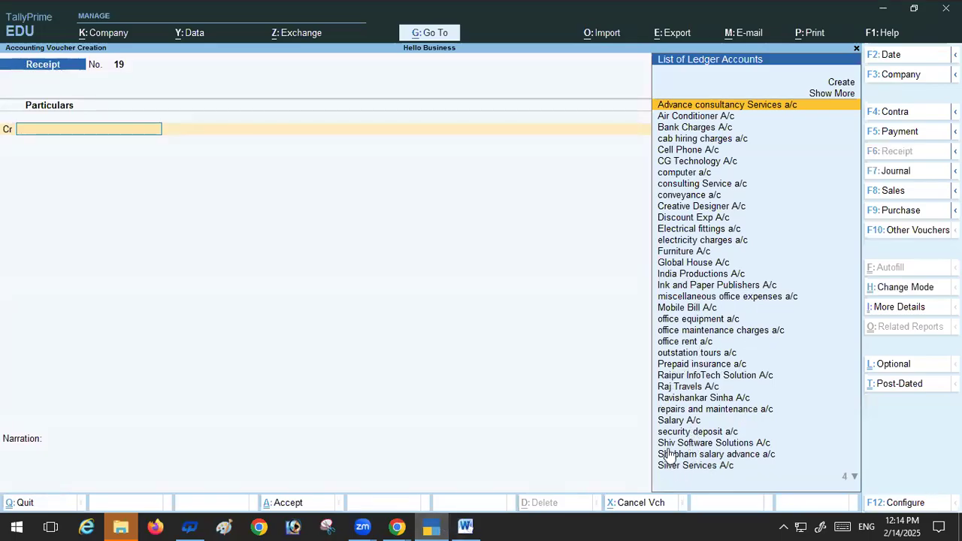
{"action": "left_click", "coordinate": [694, 444]}
{"action": "left_click", "coordinate": [693, 444]}
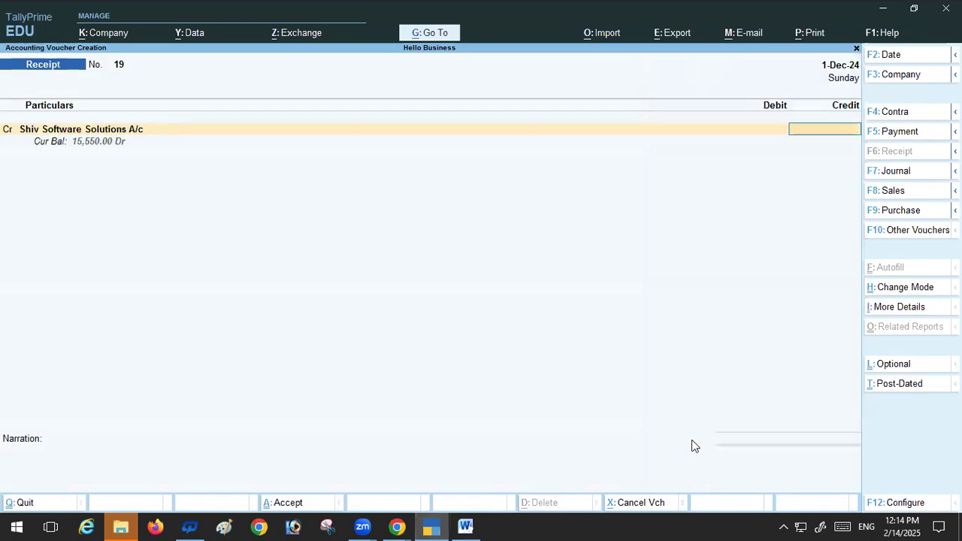
{"action": "type", "text": "150"}
{"action": "key", "text": "BackSpace"}
{"action": "type", "text": "50"}
{"action": "key", "text": "BackSpace"}
{"action": "type", "text": "50"}
{"action": "key", "text": "Return"}
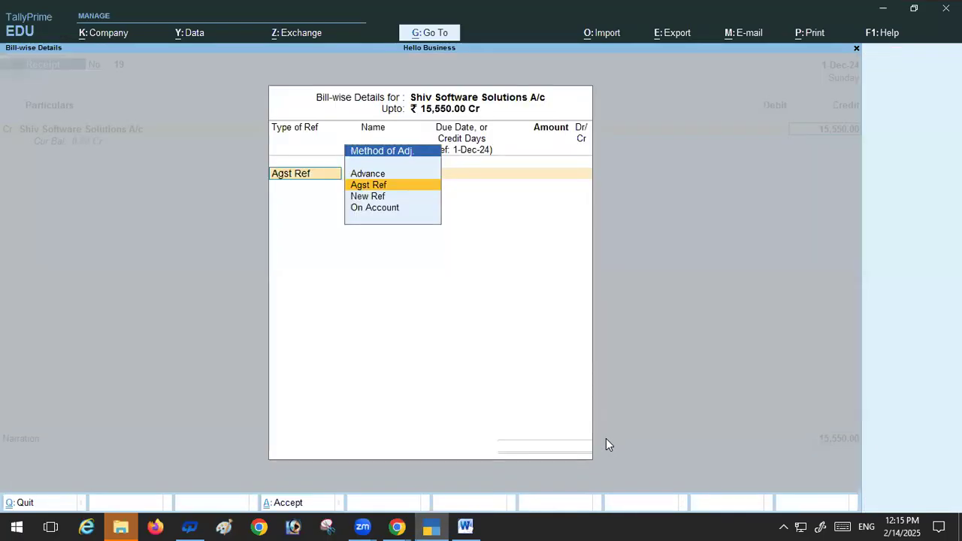
Step: Allocate the receipt as Agst Ref to pending bill 61 for 15,000 and pending bill 66 for 550
{"action": "key", "text": "Return"}
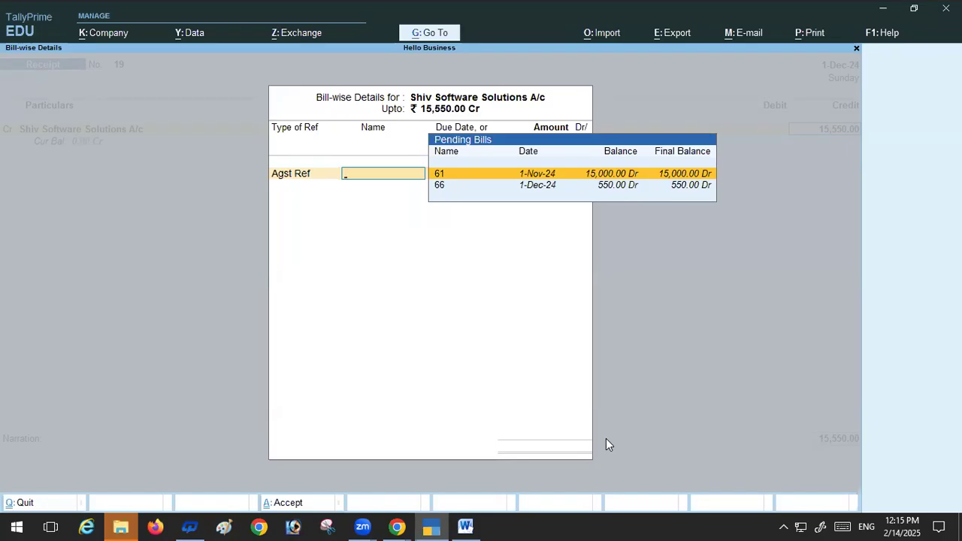
{"action": "key", "text": "Return"}
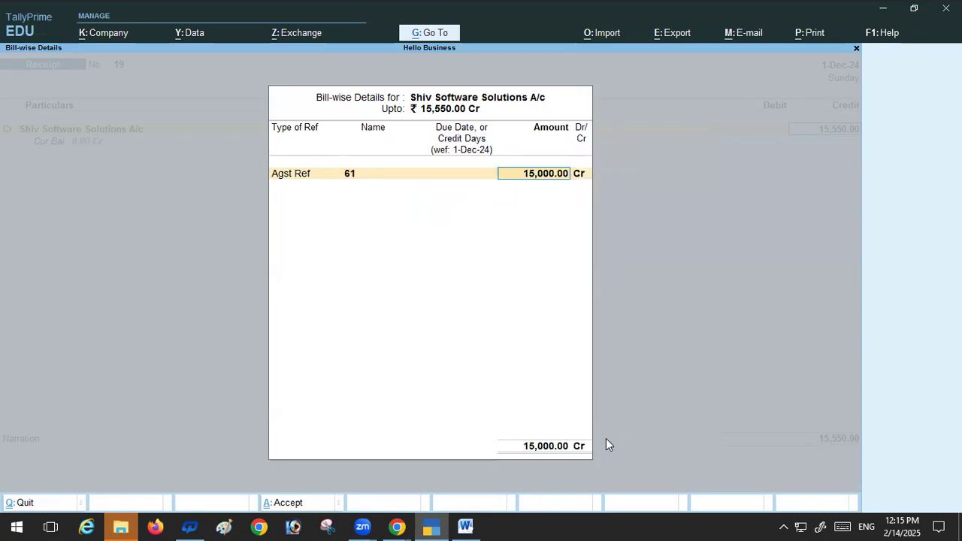
{"action": "key", "text": "Return"}
{"action": "key", "text": "Return"}
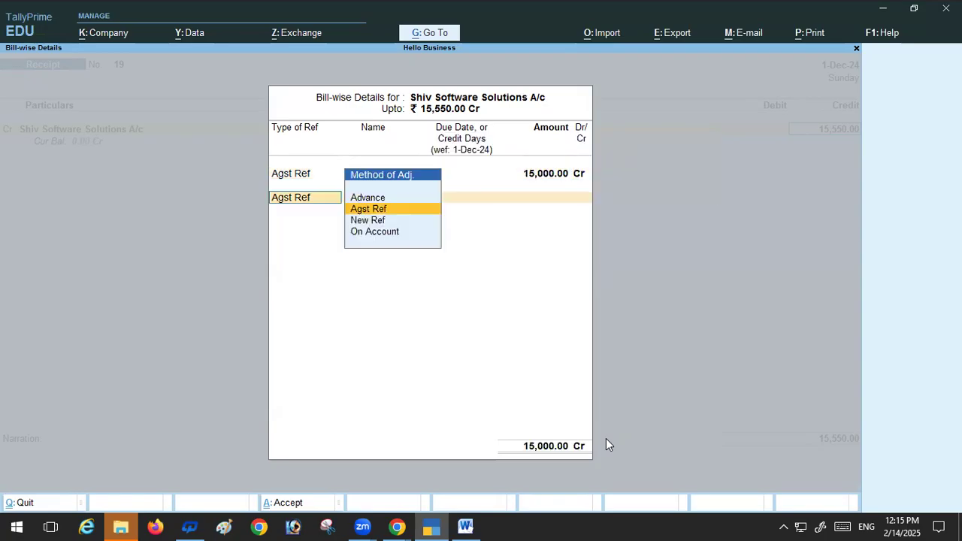
{"action": "key", "text": "Return"}
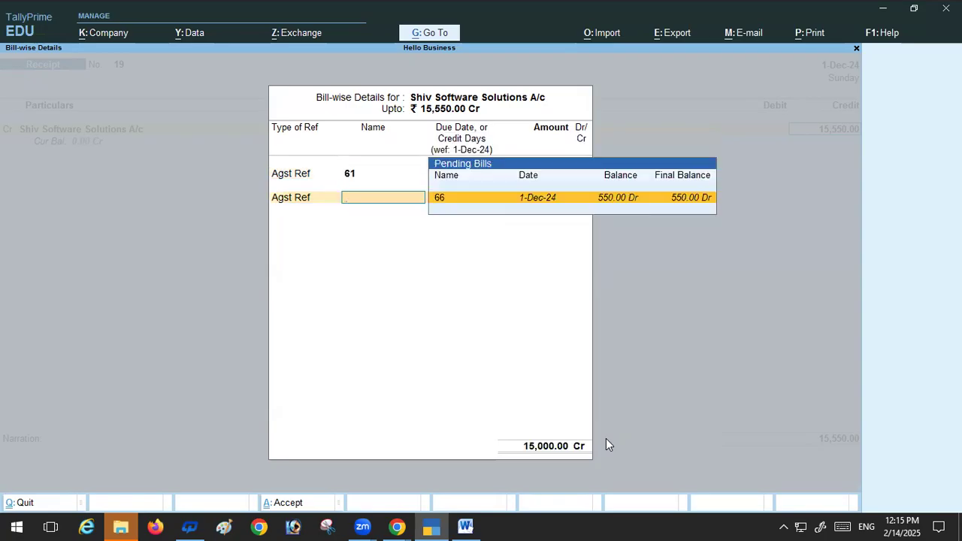
{"action": "key", "text": "Return"}
{"action": "key", "text": "Return"}
{"action": "key", "text": "Return"}
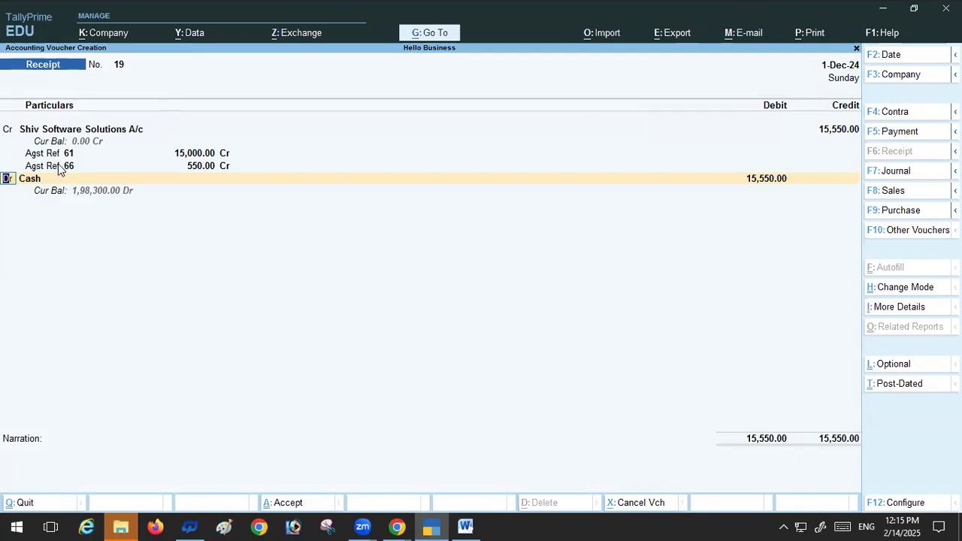
Step: Debit Cash with 15,550, leave the narration empty and save the receipt voucher
{"action": "key", "text": "Return"}
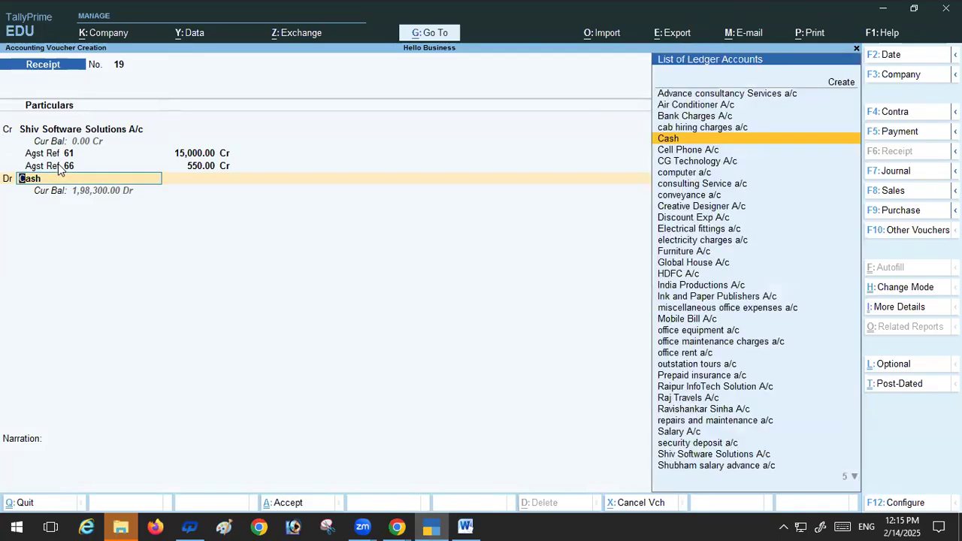
{"action": "key", "text": "Return"}
{"action": "key", "text": "Return"}
{"action": "key", "text": "Return"}
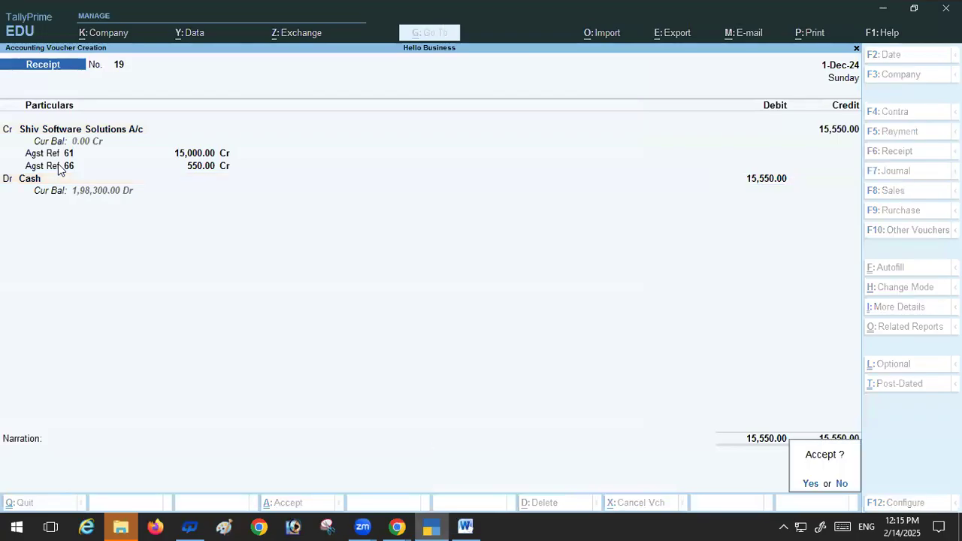
{"action": "key", "text": "Return"}
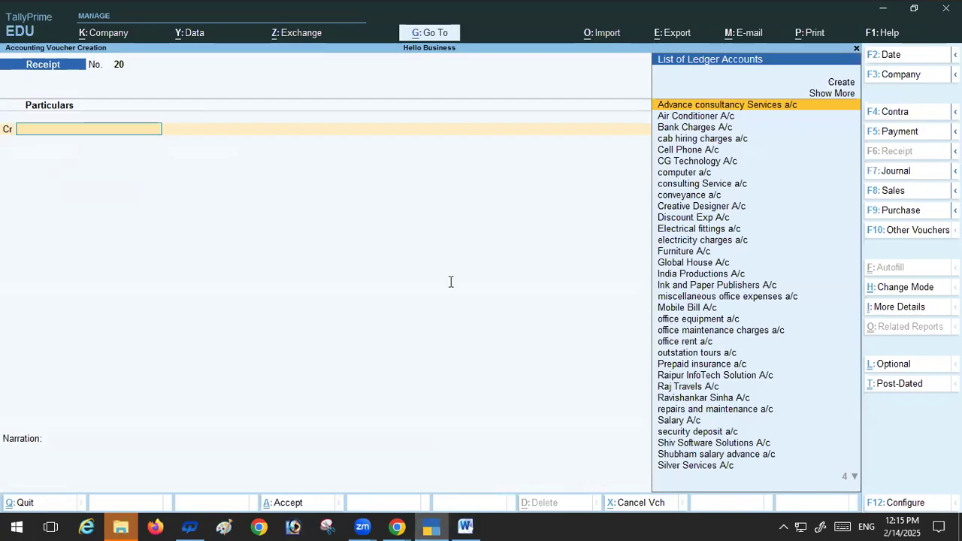
Step: Read transaction 112 in Word, then start a payment voucher in TallyPrime with withdrew a/c as the debit ledger
{"action": "key", "text": "alt+Tab"}
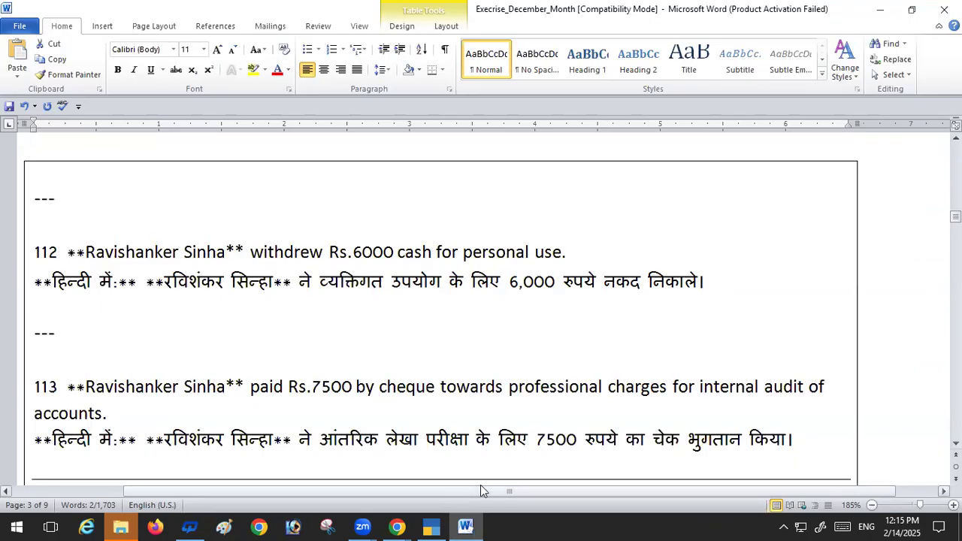
{"action": "left_click", "coordinate": [432, 526]}
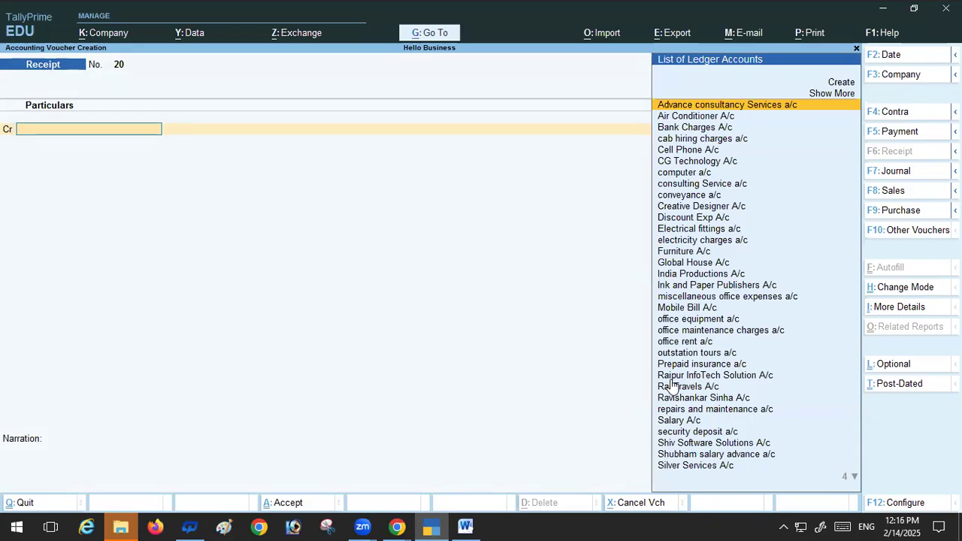
{"action": "key", "text": "F5"}
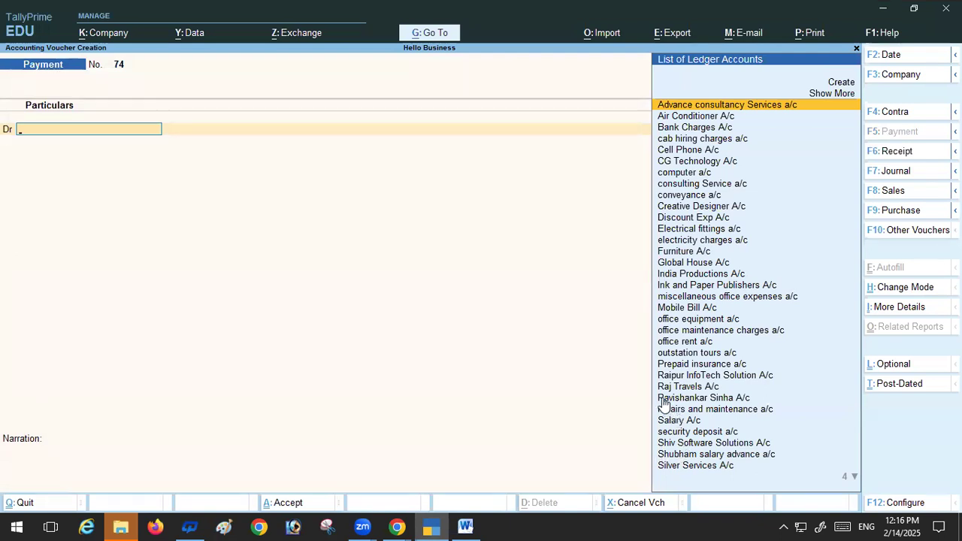
{"action": "key", "text": "Down"}
{"action": "key", "text": "Down"}
{"action": "key", "text": "Down"}
{"action": "key", "text": "Down"}
{"action": "key", "text": "Up"}
{"action": "key", "text": "Up"}
{"action": "key", "text": "Up"}
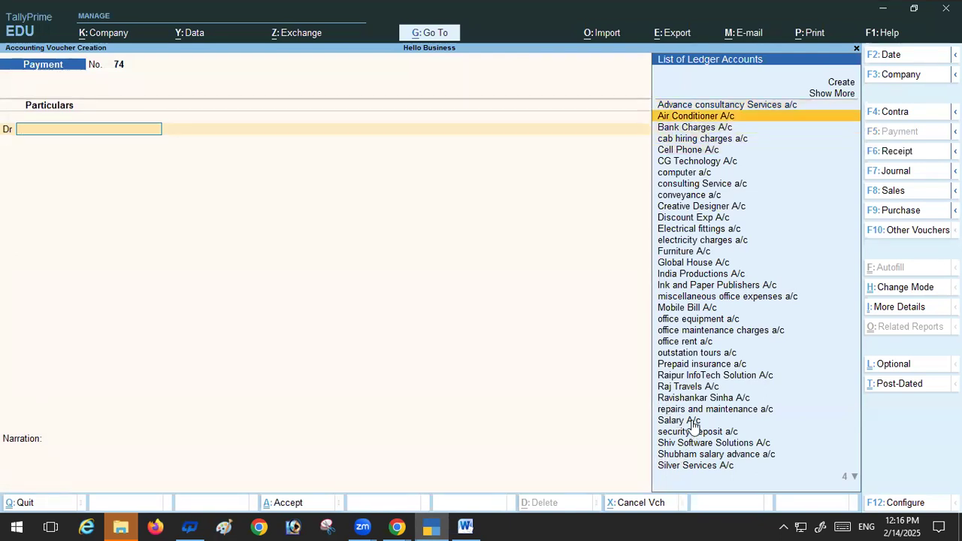
{"action": "type", "text": "w"}
{"action": "key", "text": "Return"}
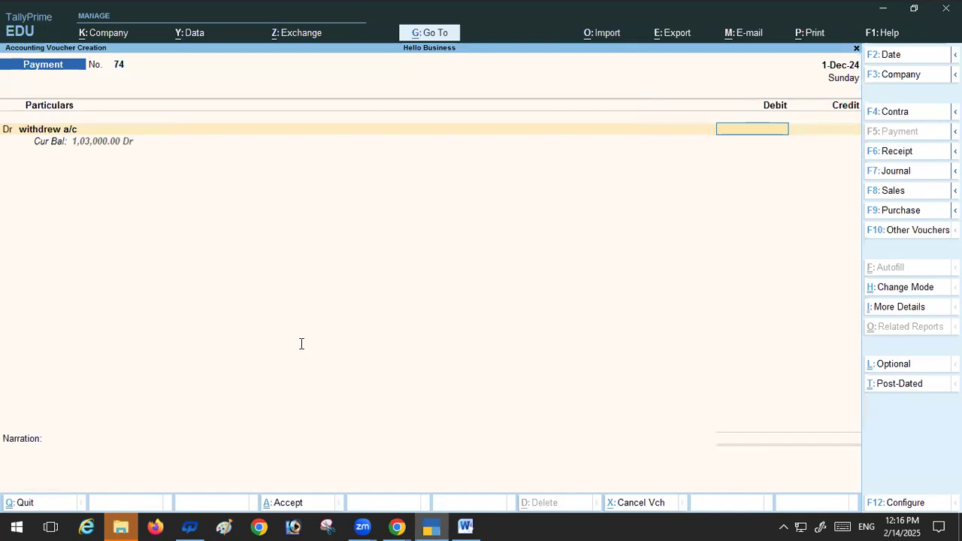
Step: Recheck transaction 112 in Word, enter 6,000 against withdrew a/c with Cash credited, and save the payment voucher without a narration
{"action": "left_click", "coordinate": [465, 526]}
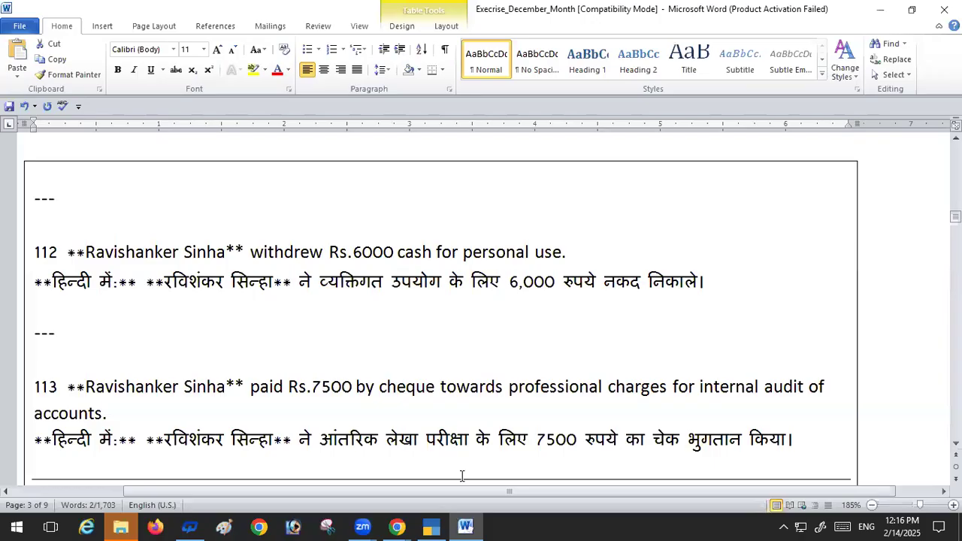
{"action": "left_click", "coordinate": [433, 527]}
{"action": "type", "text": "60"}
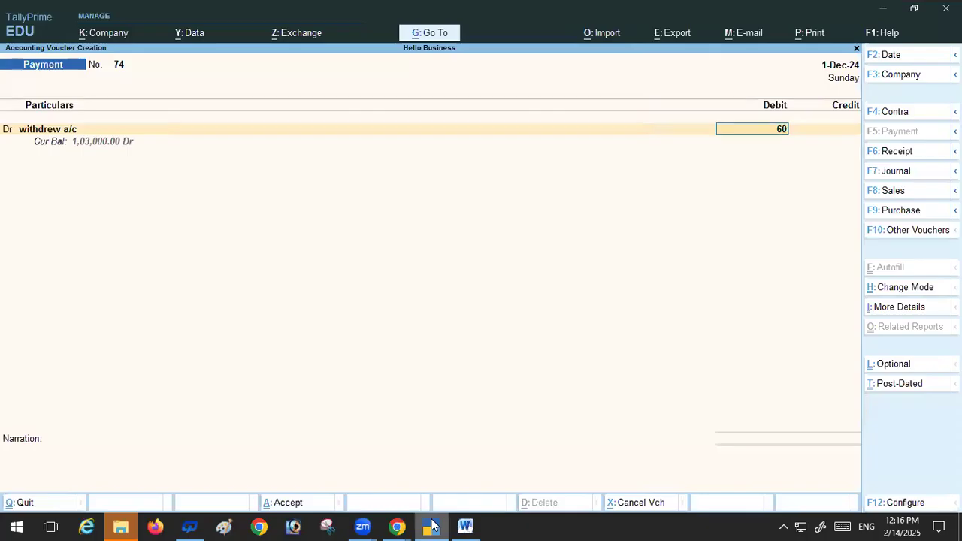
{"action": "type", "text": "00"}
{"action": "key", "text": "Return"}
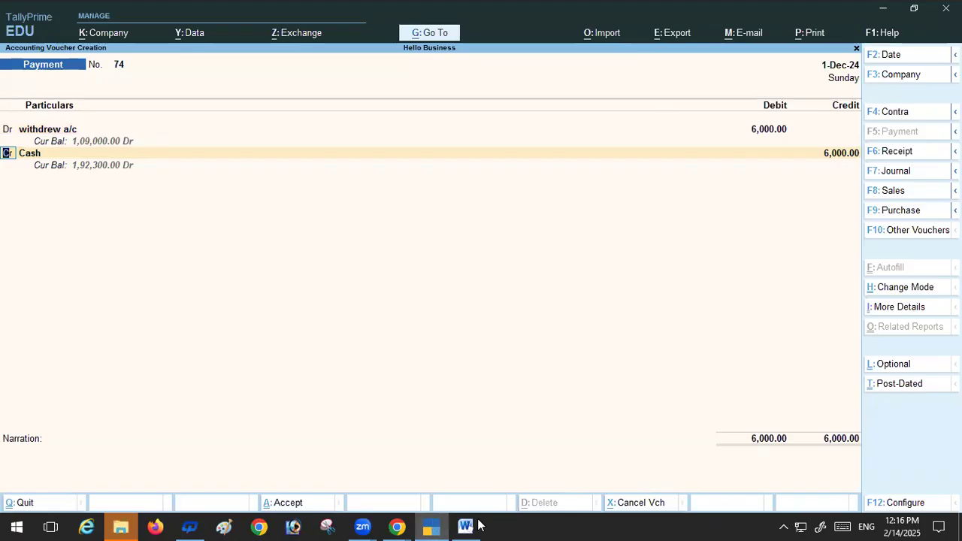
{"action": "key", "text": "Return"}
{"action": "key", "text": "Return"}
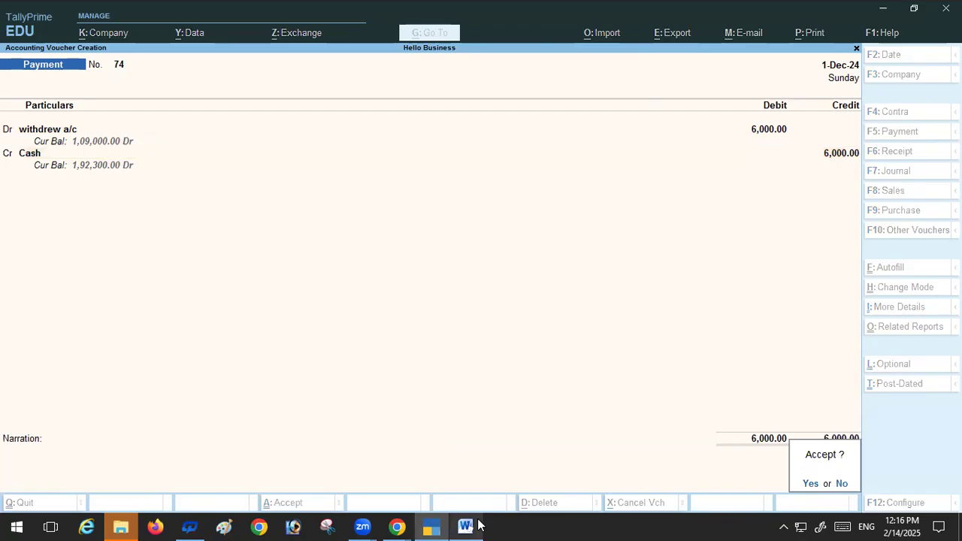
{"action": "key", "text": "Return"}
Step: Switch to Word and read transaction 113, examining the payment mode, amount and purpose of the audit charges
{"action": "mouse_move", "coordinate": [477, 525]}
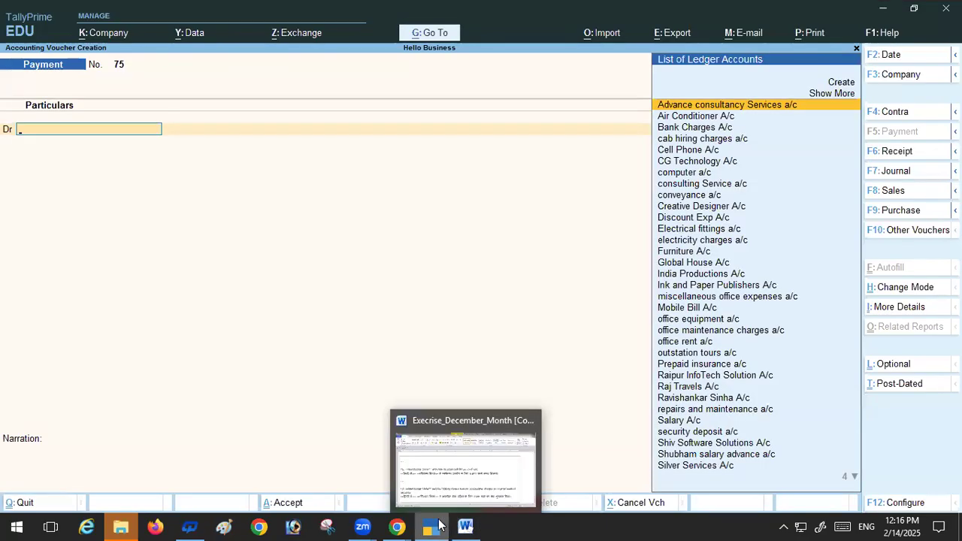
{"action": "left_click", "coordinate": [477, 456]}
{"action": "scroll", "coordinate": [358, 369], "scroll_direction": "down", "scroll_amount": 3}
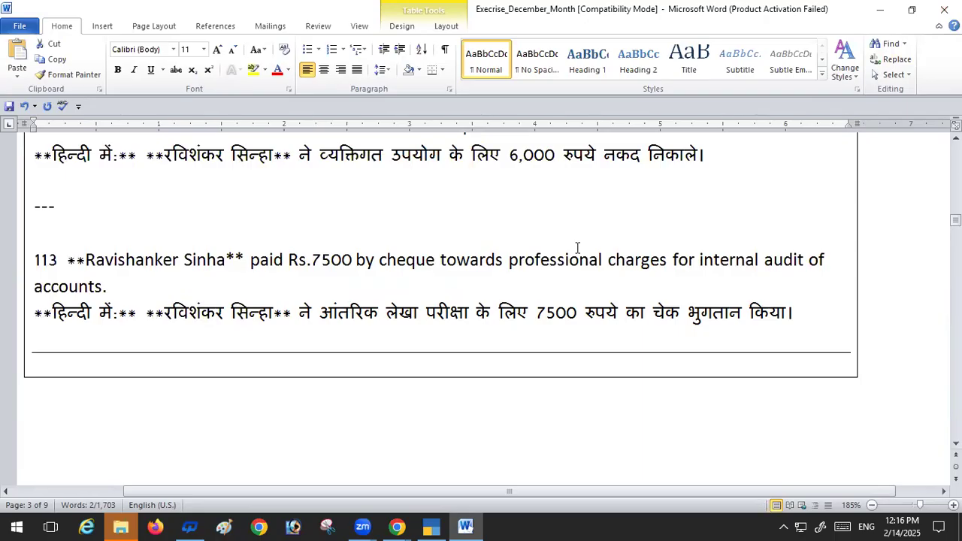
{"action": "left_click_drag", "start_coordinate": [756, 260], "coordinate": [817, 262]}
{"action": "left_click", "coordinate": [795, 276]}
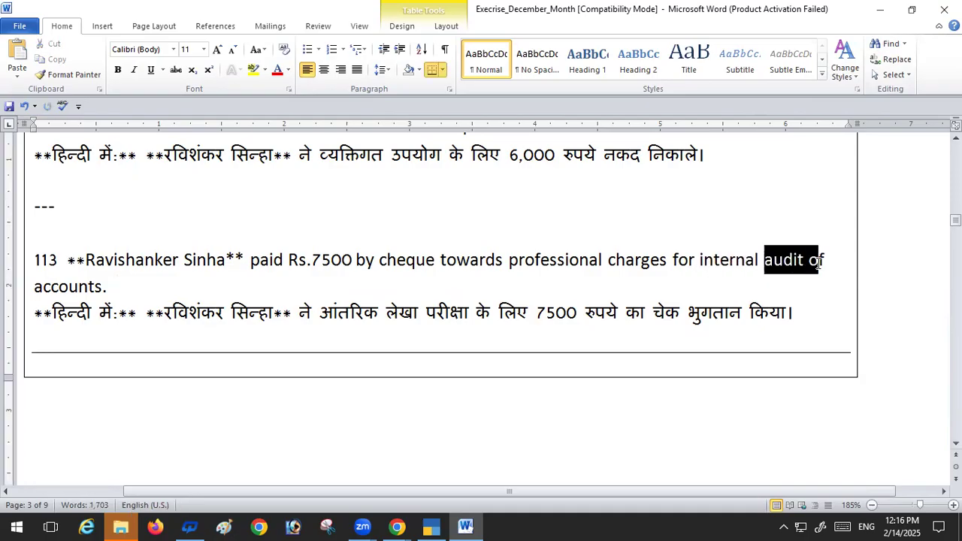
{"action": "left_click", "coordinate": [764, 281]}
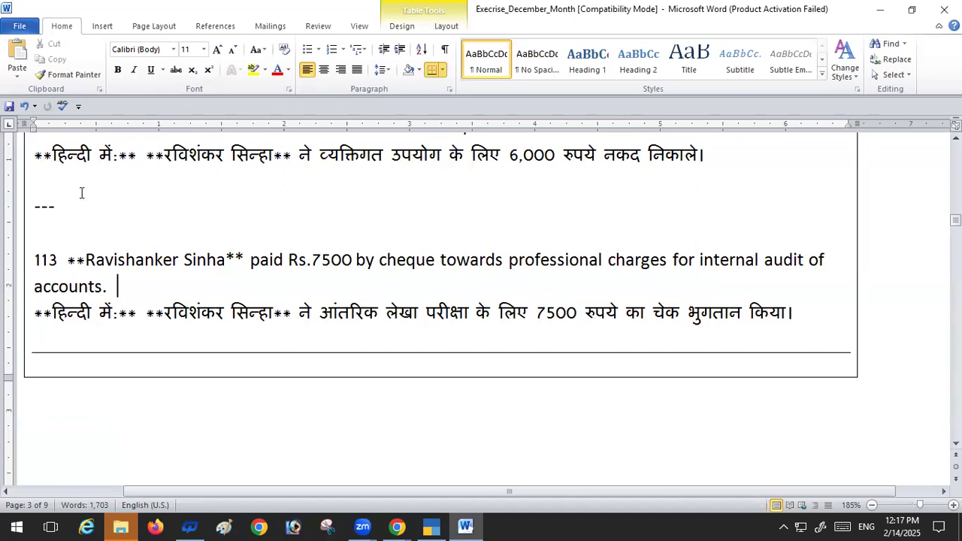
Step: Copy "professional charges" from transaction 113 in Word, then start creating a new debit ledger from the TallyPrime payment voucher
{"action": "left_click_drag", "start_coordinate": [509, 260], "coordinate": [651, 266]}
{"action": "key", "text": "ctrl+c"}
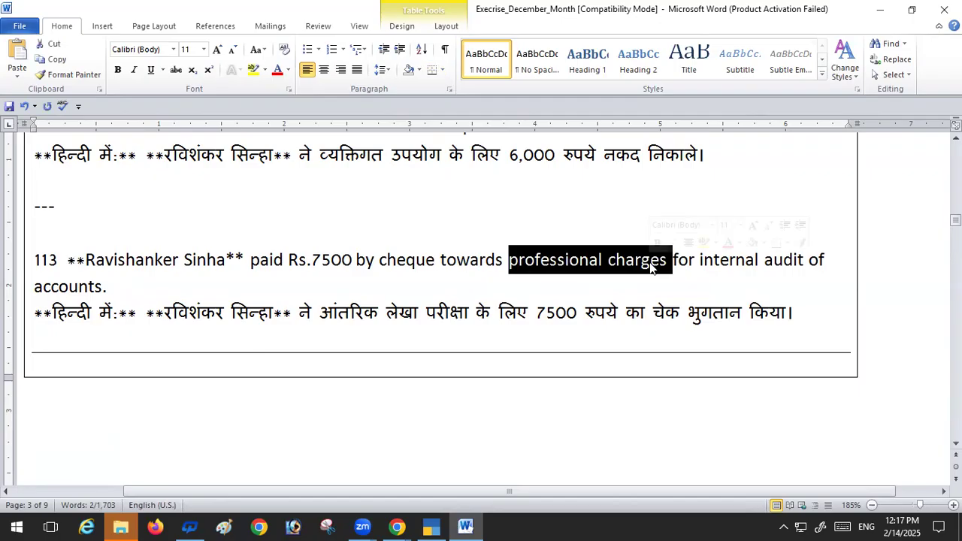
{"action": "left_click", "coordinate": [429, 526]}
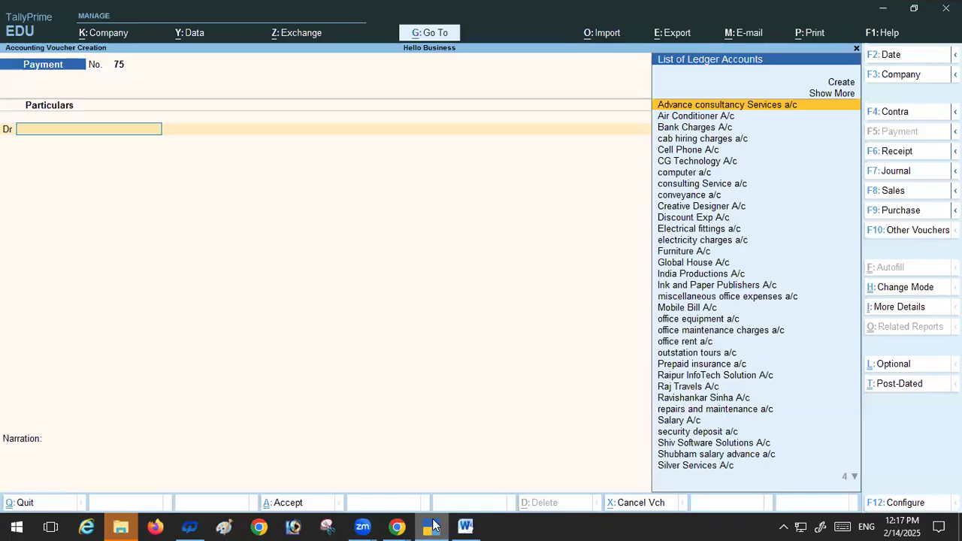
{"action": "left_click", "coordinate": [848, 85]}
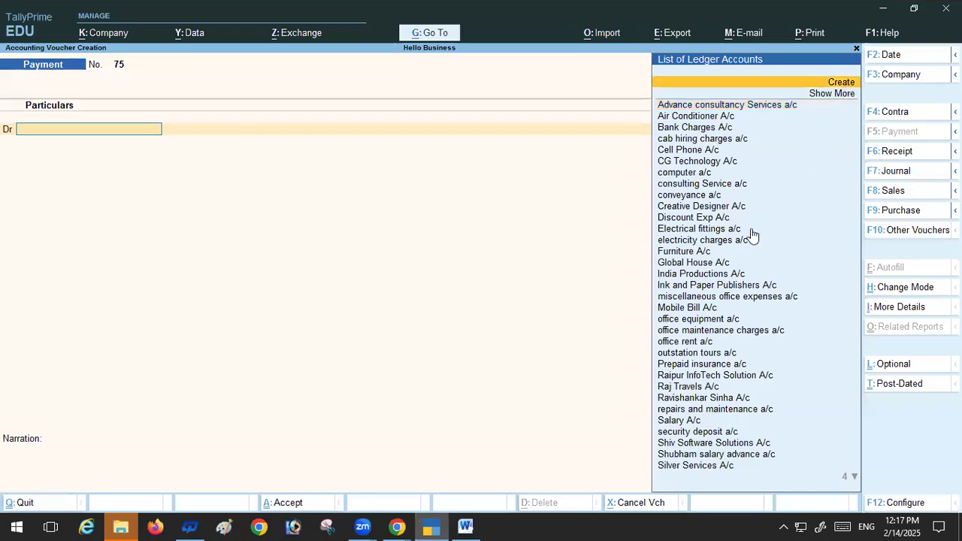
{"action": "key", "text": "Return"}
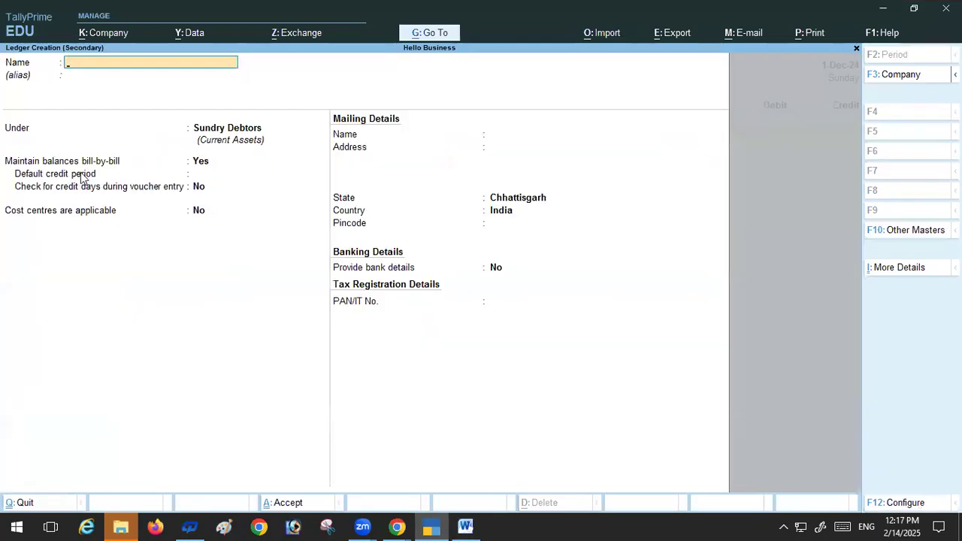
Step: Name the new ledger professional charges a/c using the copied text, place it under Indirect Expenses and save it
{"action": "key", "text": "ctrl+v"}
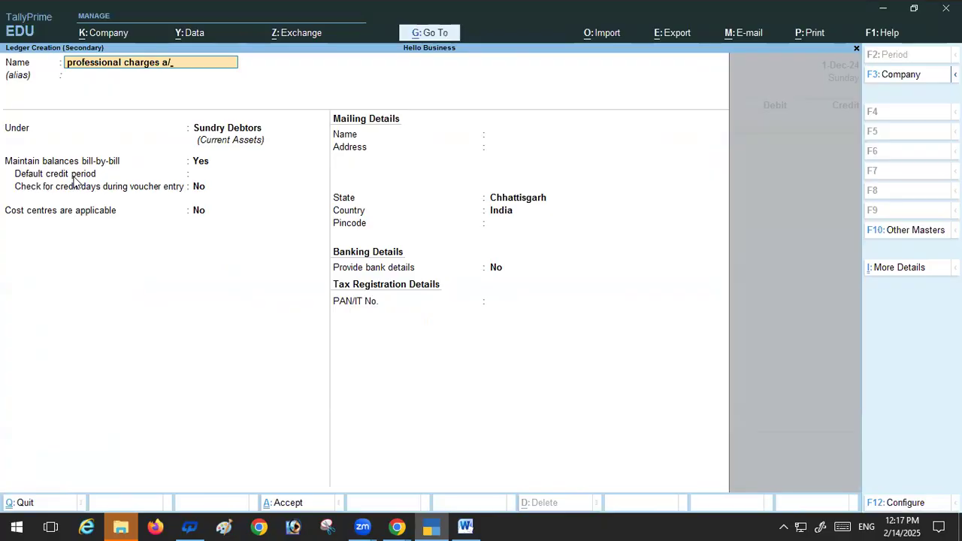
{"action": "key", "text": "Return"}
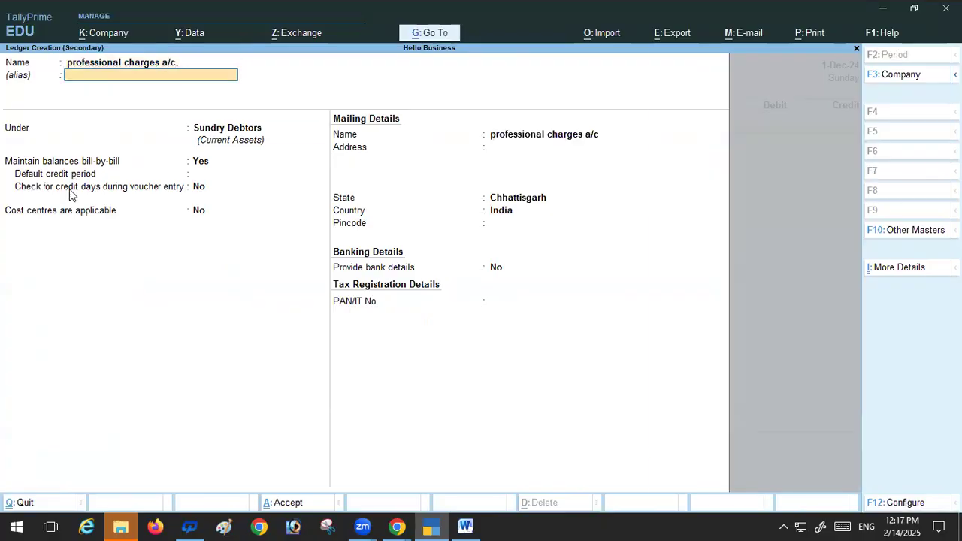
{"action": "key", "text": "Return"}
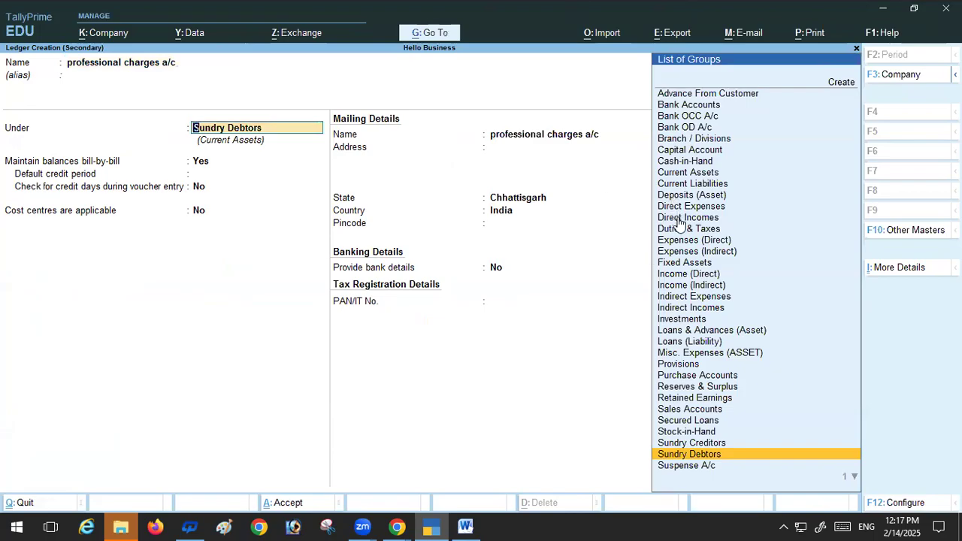
{"action": "left_click", "coordinate": [681, 255]}
{"action": "key", "text": "Return"}
{"action": "key", "text": "Return"}
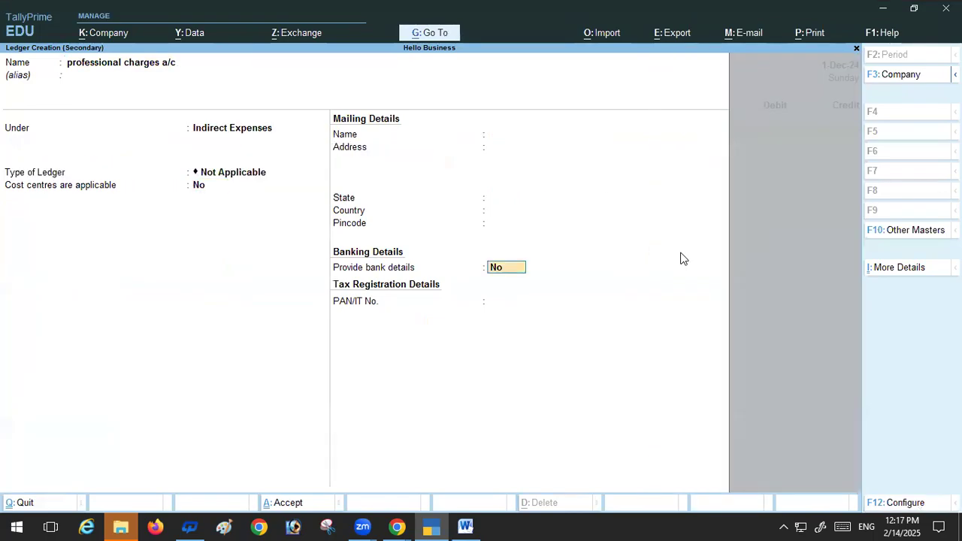
{"action": "key", "text": "Return"}
{"action": "key", "text": "Return"}
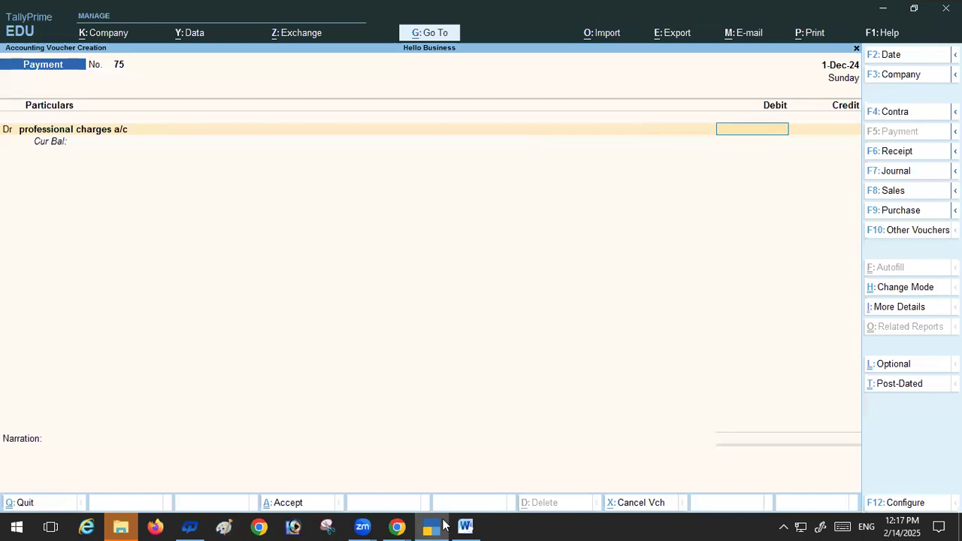
Step: Recheck transaction 113 in Word, then return to TallyPrime and debit professional charges a/c with 7,500
{"action": "left_click", "coordinate": [466, 526]}
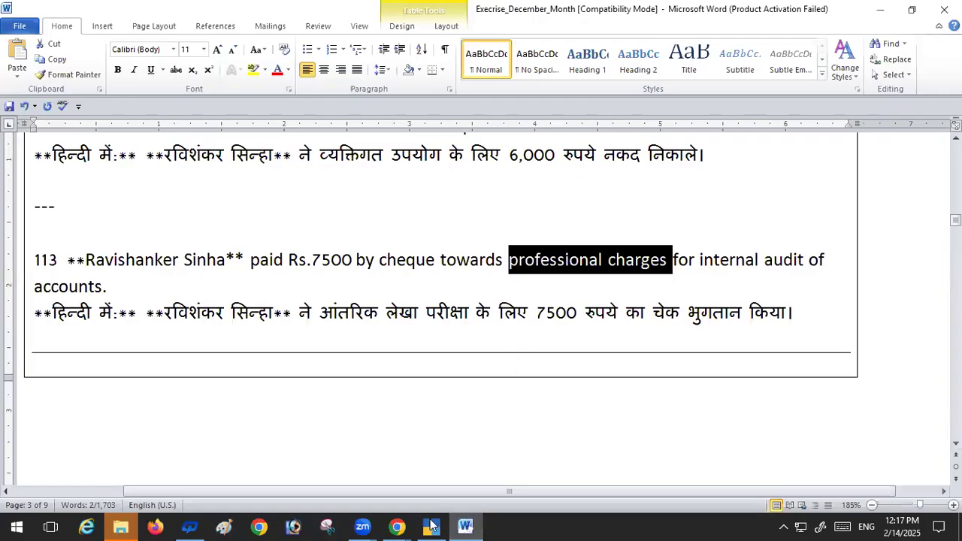
{"action": "left_click", "coordinate": [429, 526]}
{"action": "type", "text": "750"}
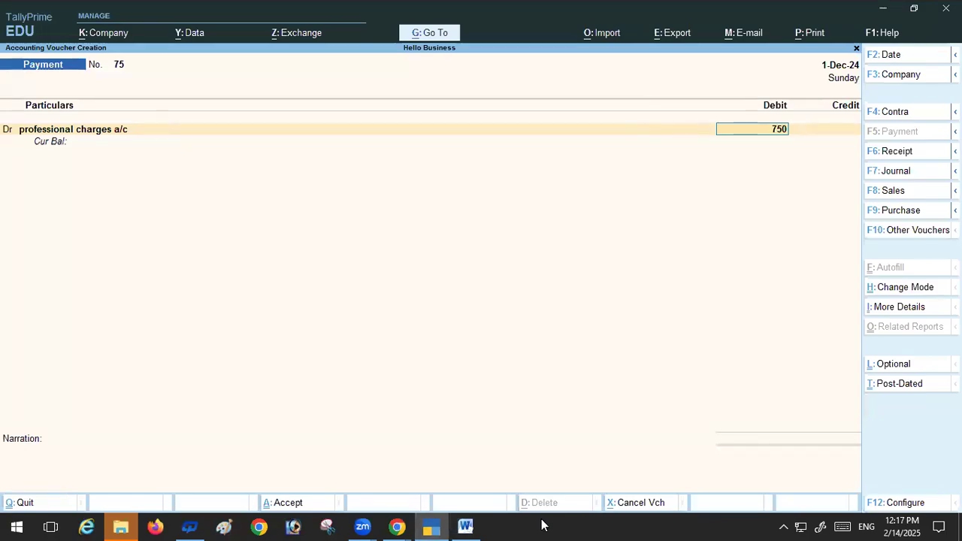
{"action": "type", "text": "0"}
{"action": "key", "text": "Return"}
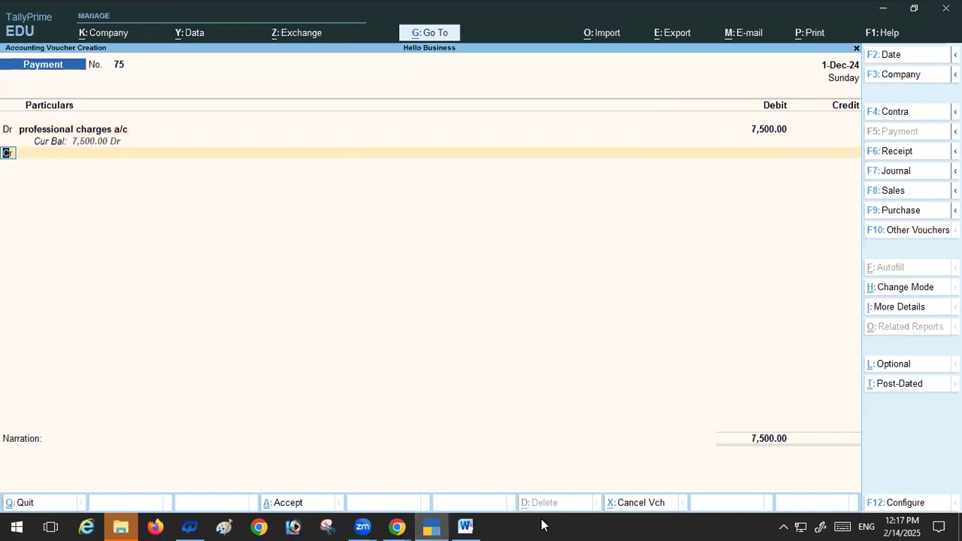
Step: Credit HDFC A/c with 7,500, keep Cheque as the bank allocation type, and save the payment voucher without a narration
{"action": "key", "text": "Return"}
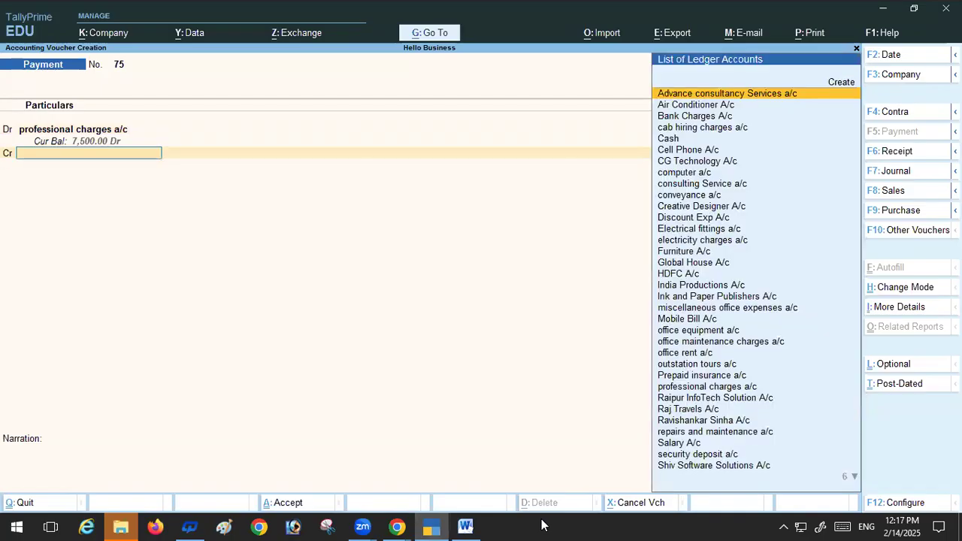
{"action": "left_click", "coordinate": [662, 275]}
{"action": "key", "text": "Return"}
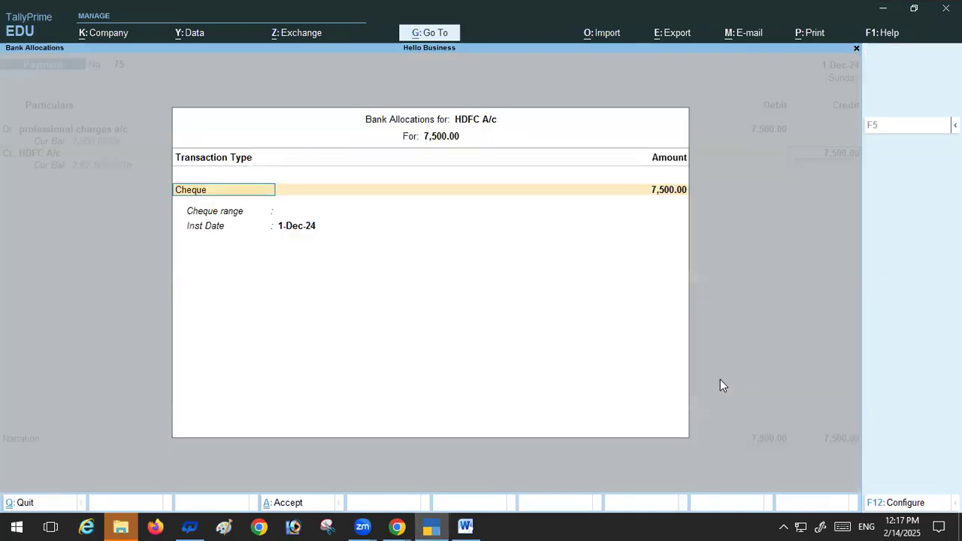
{"action": "key", "text": "Return"}
{"action": "key", "text": "Return"}
{"action": "key", "text": "Return"}
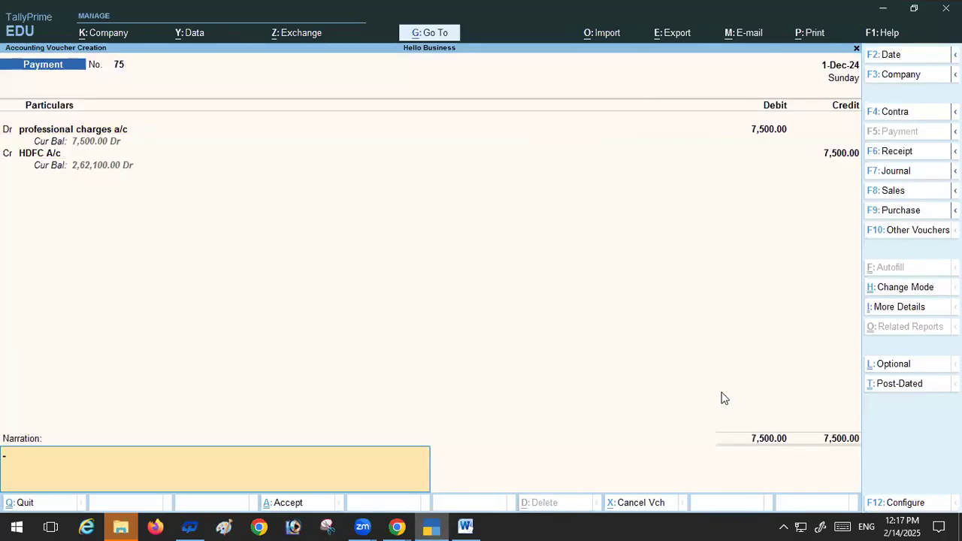
{"action": "key", "text": "Return"}
{"action": "key", "text": "Return"}
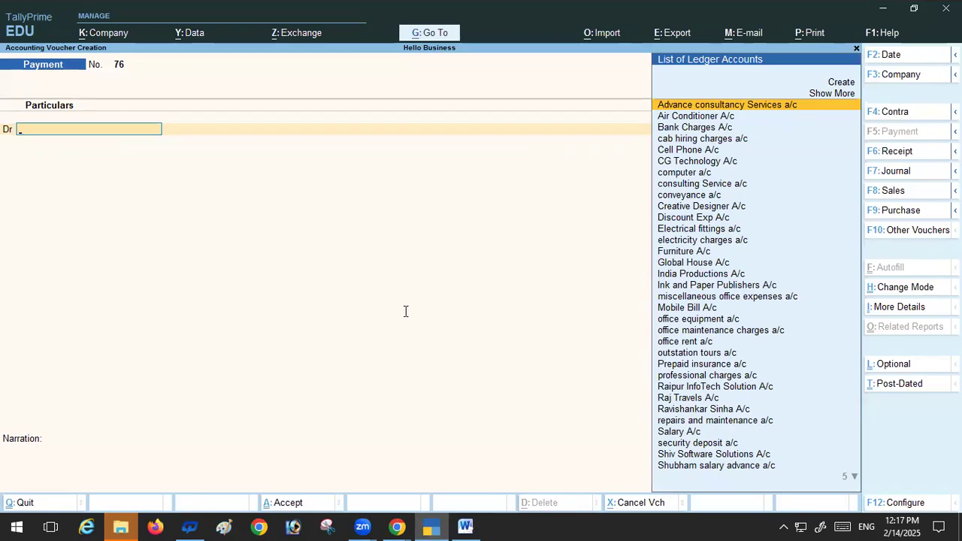
Step: Look in Word for further transactions after 113, then return to the blank payment voucher in TallyPrime
{"action": "key", "text": "alt+Tab"}
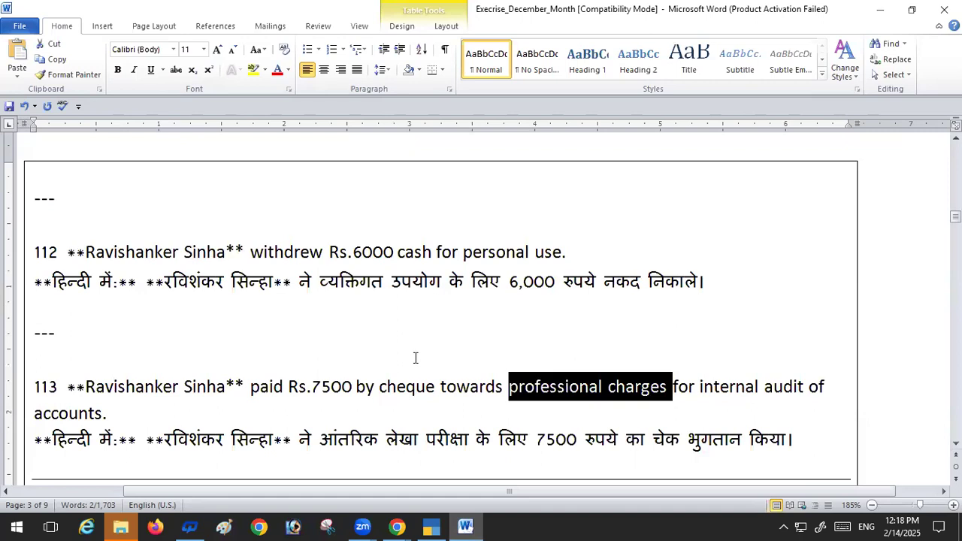
{"action": "scroll", "coordinate": [394, 416], "scroll_direction": "down", "scroll_amount": 5}
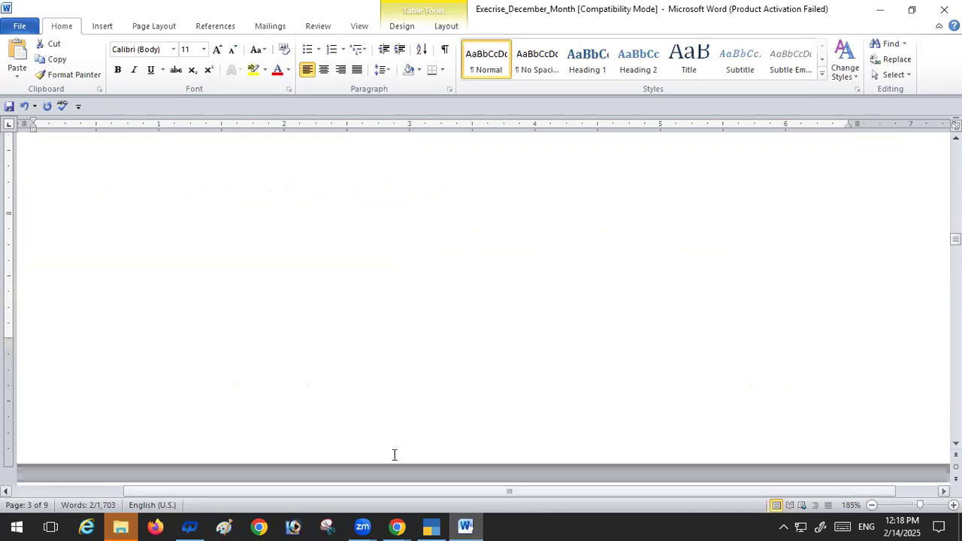
{"action": "left_click", "coordinate": [425, 526]}
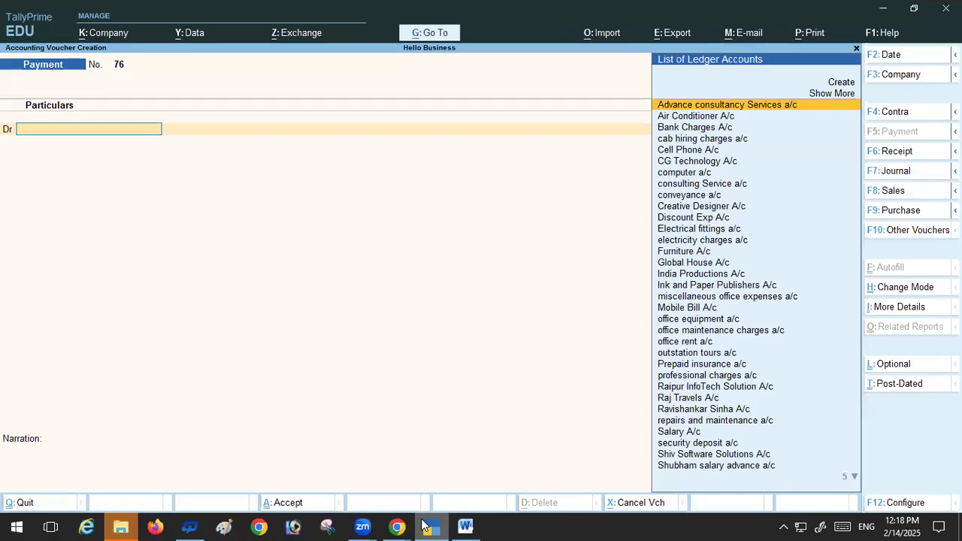